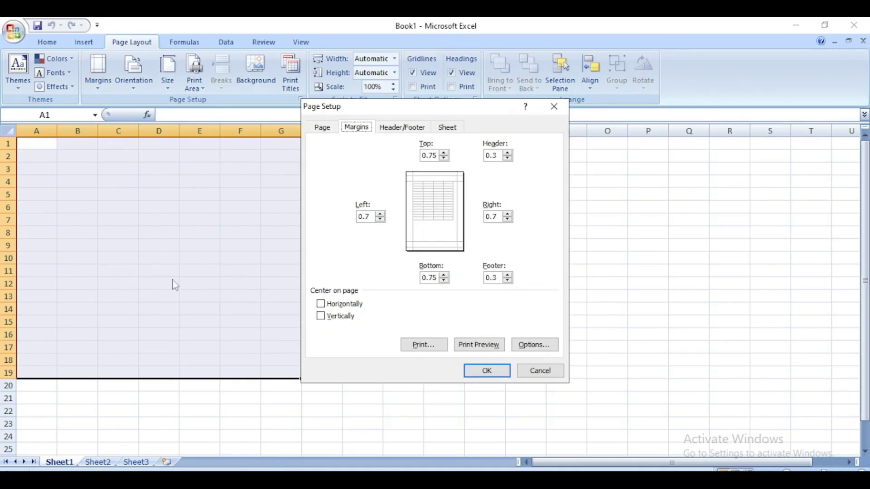
- Set the left and right page margins to 1.5 and the header and footer margins to 1
click(497, 218)
click(367, 217)
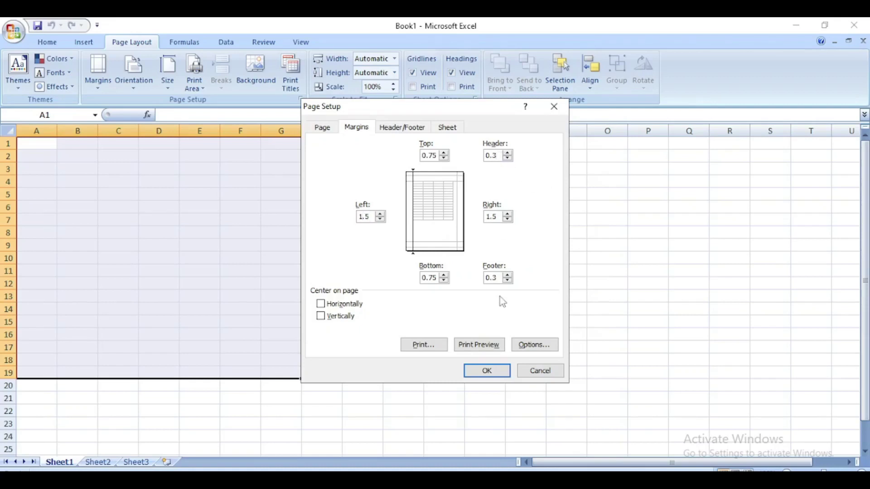
click(496, 156)
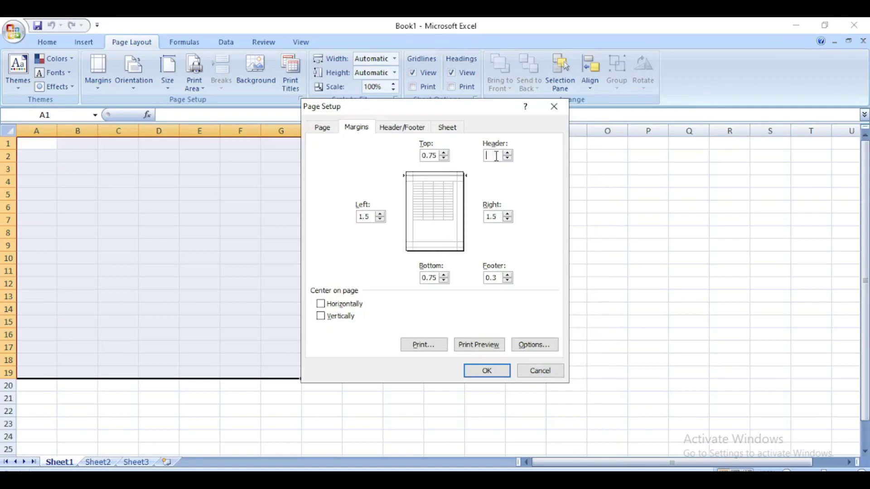
click(497, 278)
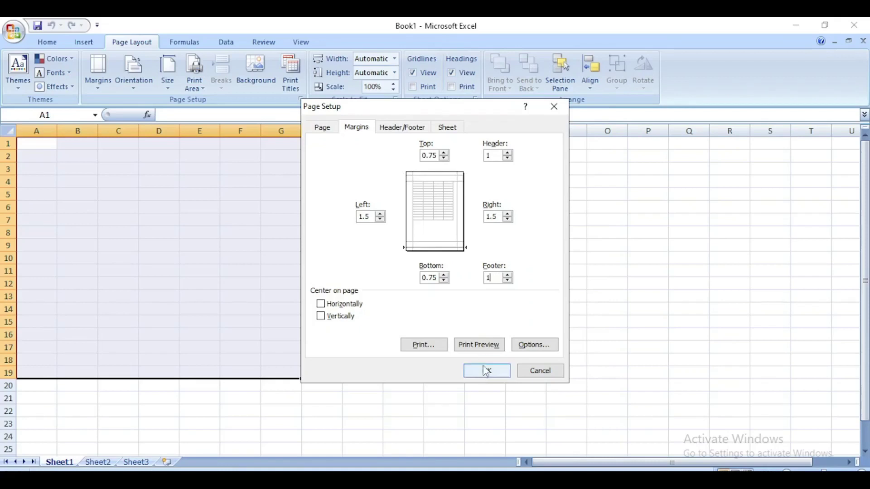
- Set the paper size to A4 and apply the page setup
click(325, 130)
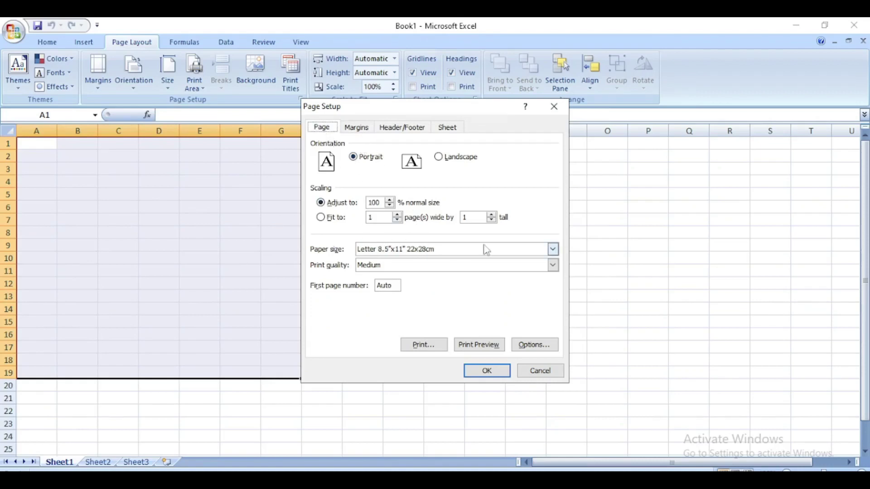
click(552, 250)
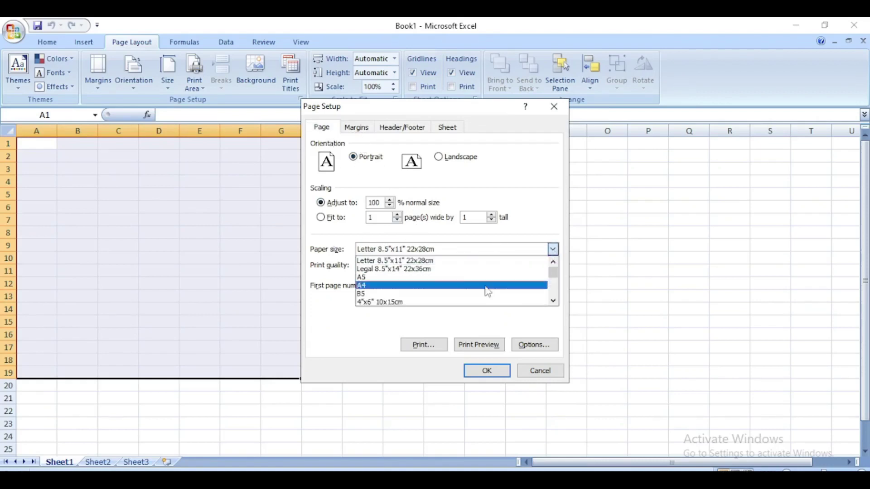
click(447, 285)
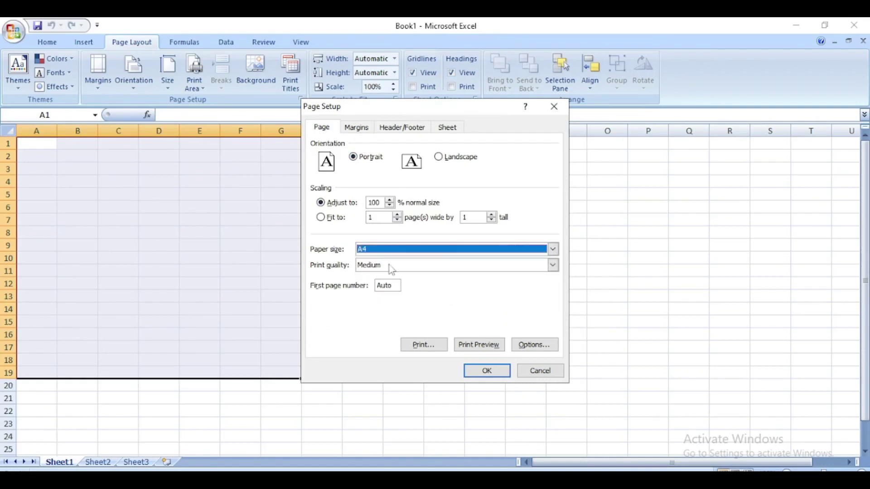
click(356, 130)
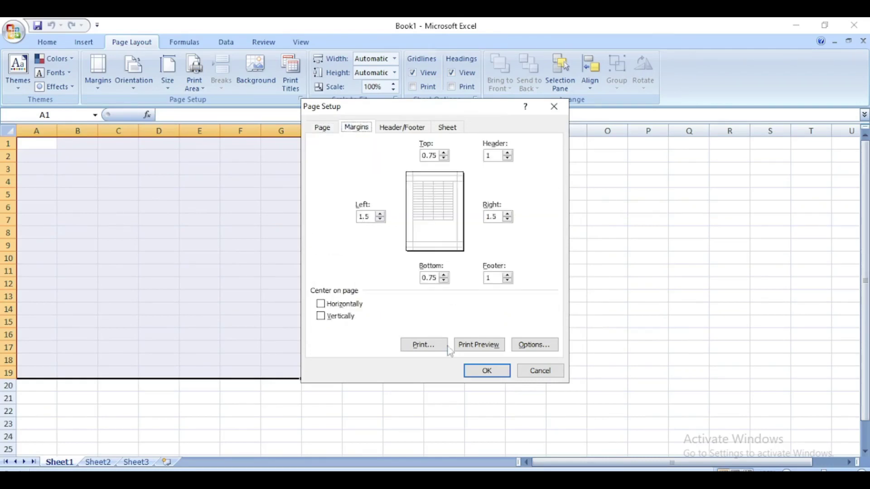
click(480, 374)
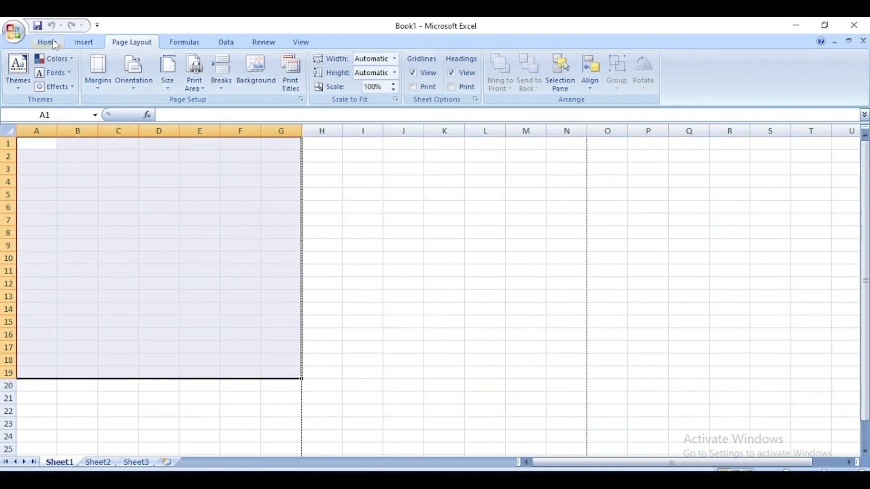
- Apply all borders to the selected range A1:G19
click(83, 43)
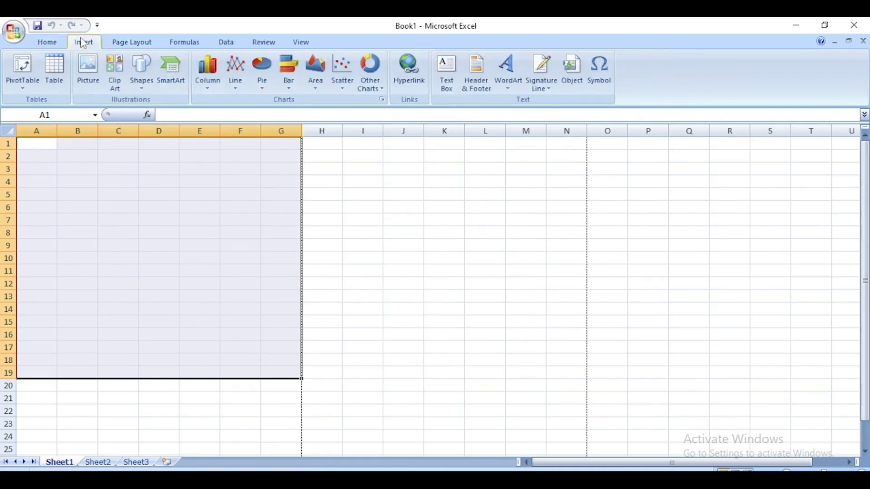
click(48, 42)
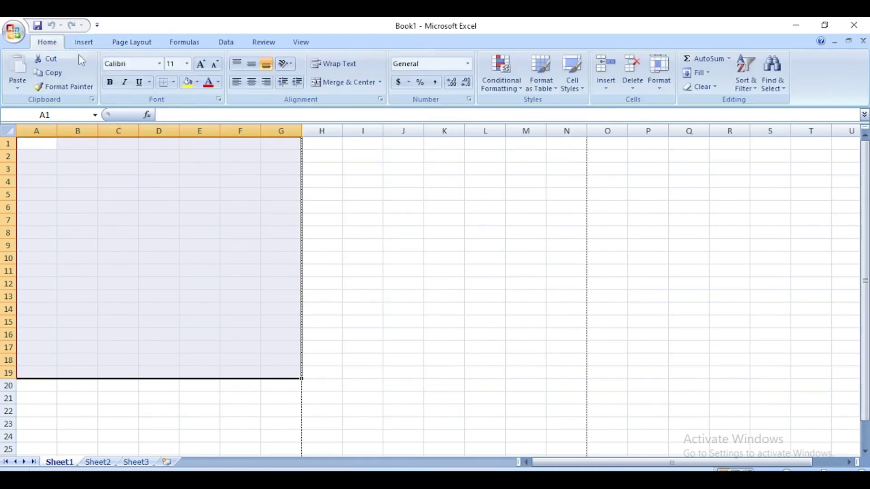
click(173, 82)
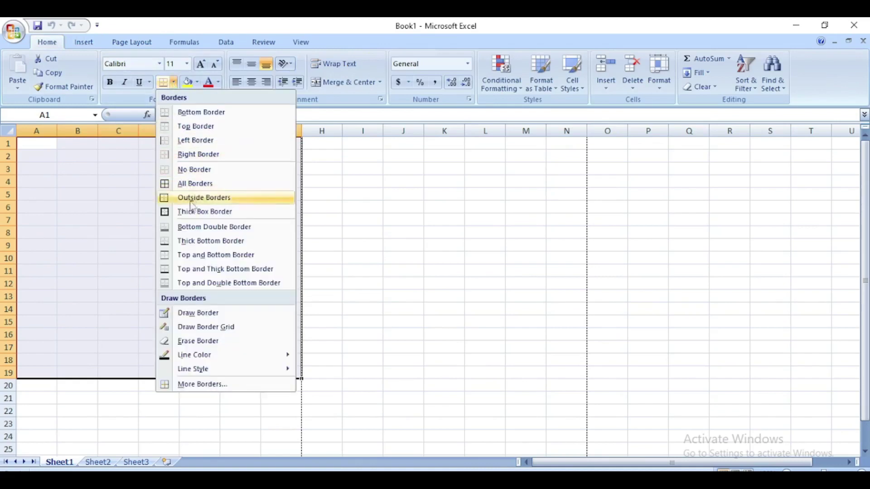
click(194, 184)
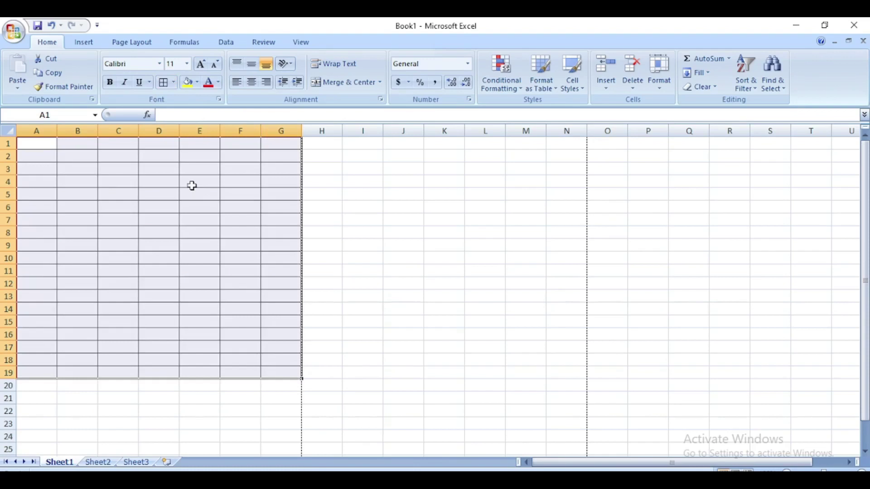
- Enter the label "Symbol no:" in cell C1, without a full stop after "no"
click(131, 143)
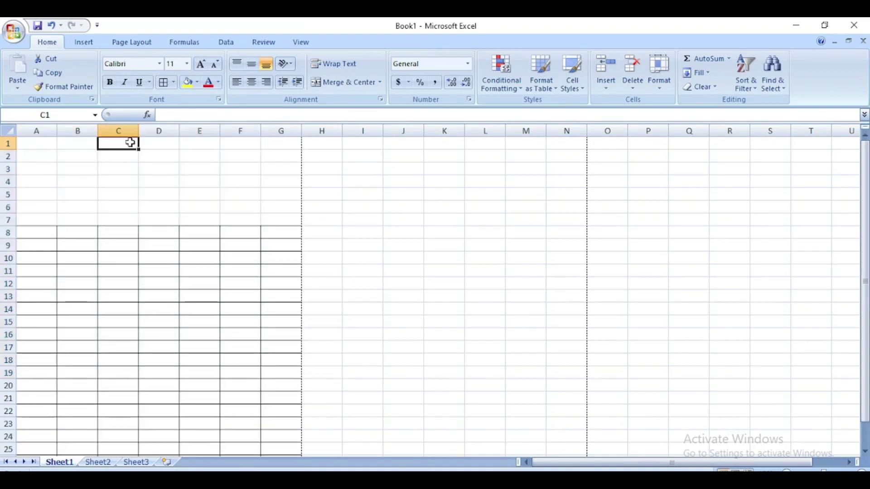
text(Sya)
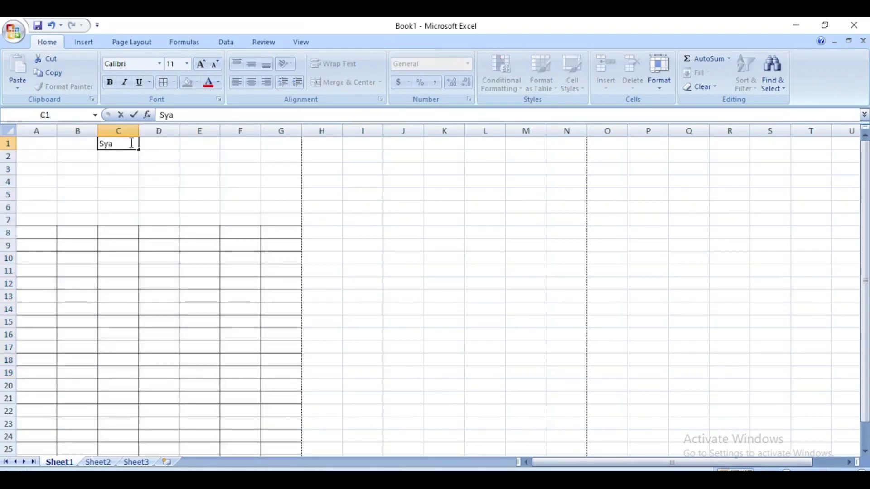
text(mbol nop.:)
key(Left)
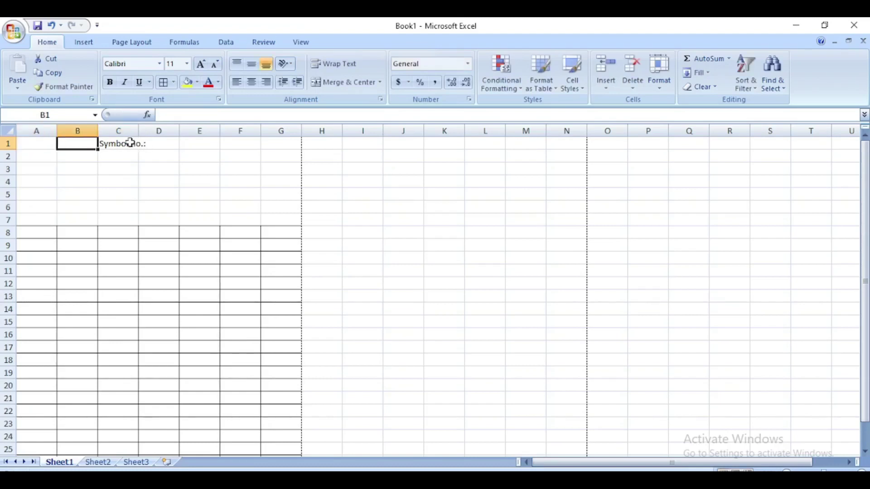
click(130, 143)
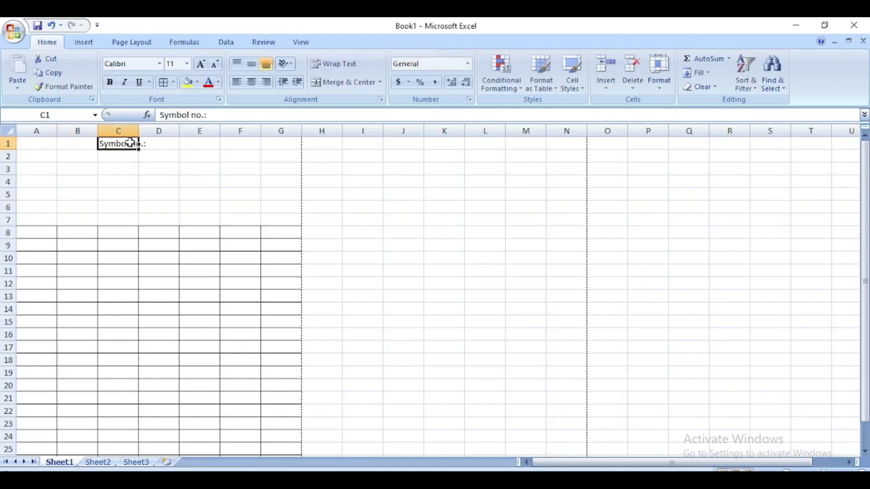
click(205, 115)
key(BackSpace)
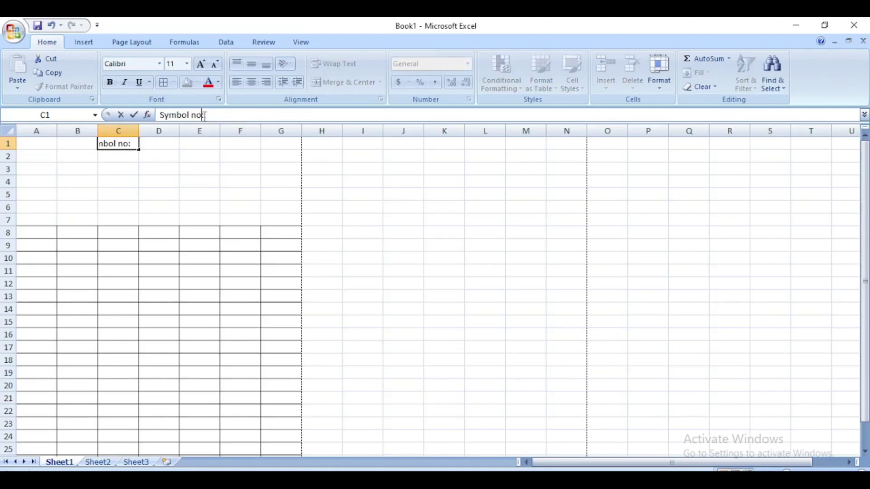
click(107, 164)
- Centre the label in cell C1 and turn on text wrapping for it
click(114, 143)
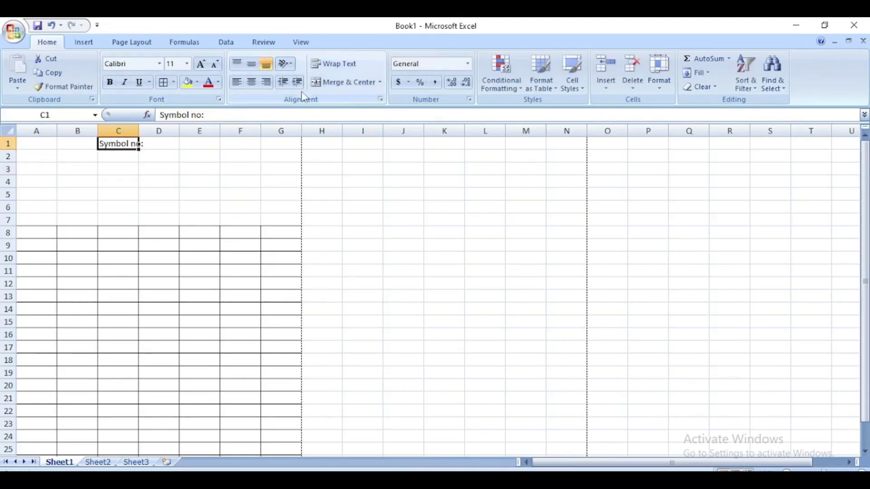
click(252, 82)
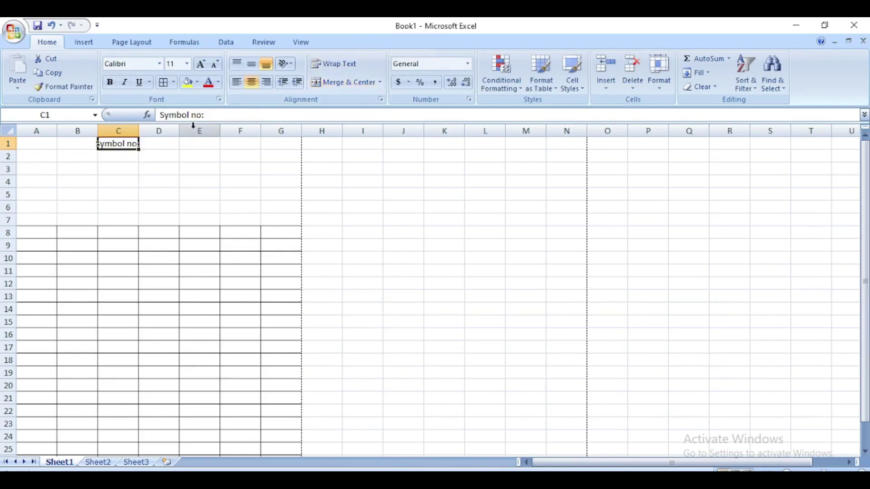
click(334, 65)
- Append the symbol number after the label in cell C1 and turn off the cell's text wrapping
click(210, 114)
text(12)
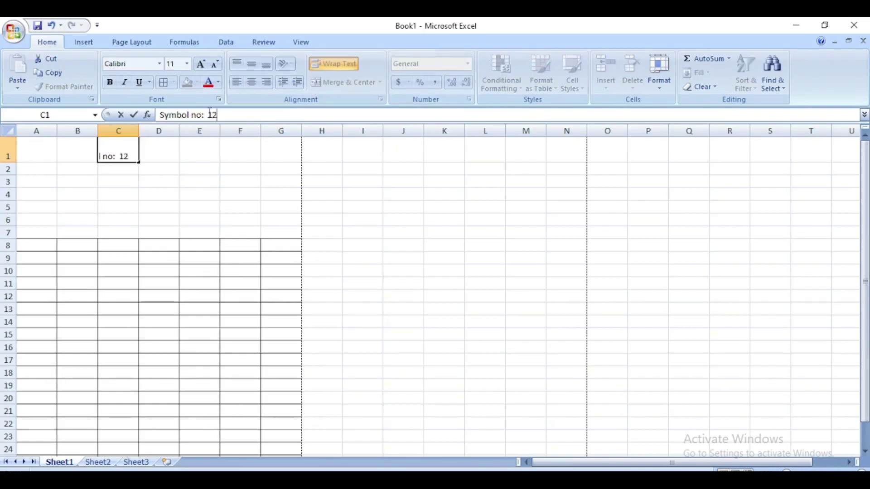
text(34567)
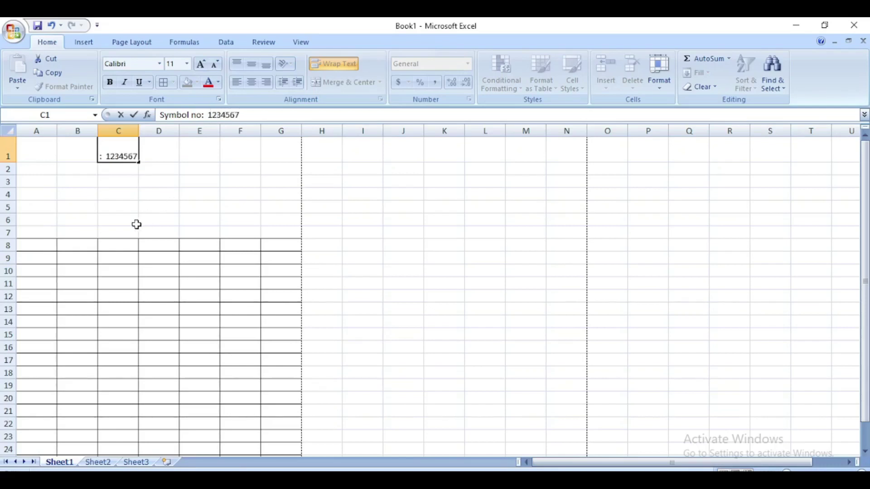
click(135, 222)
click(125, 173)
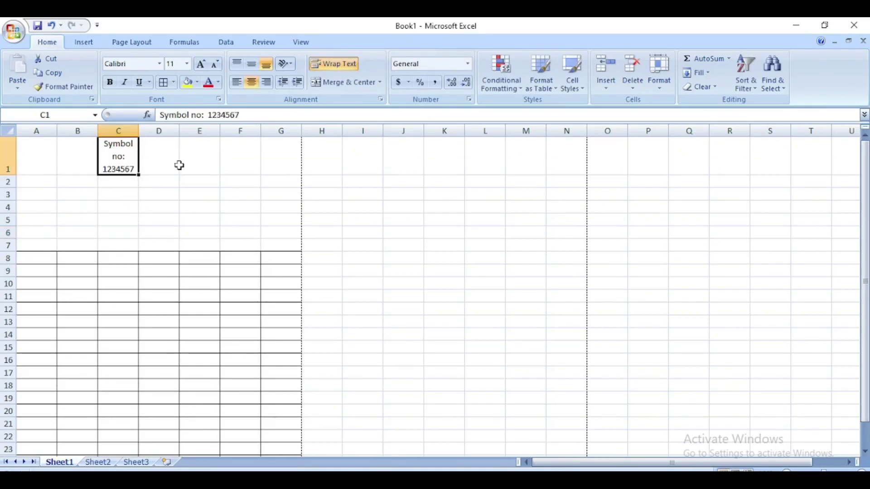
click(334, 66)
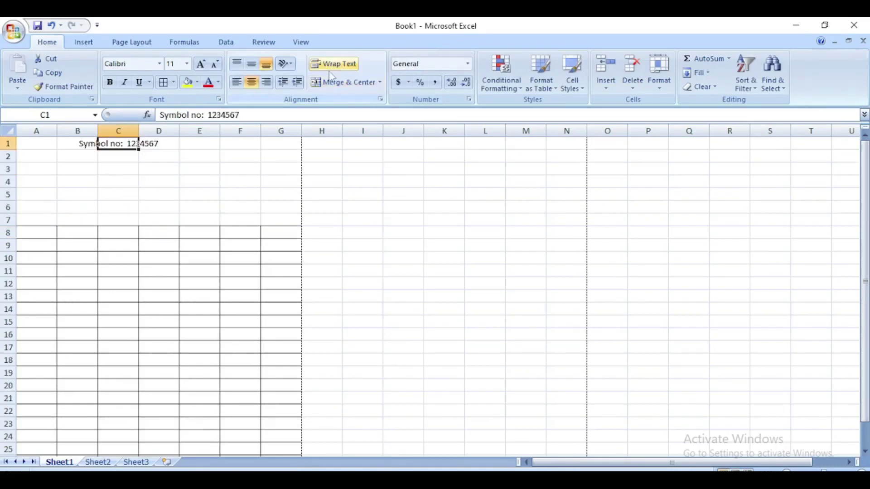
- Enter the title "Accounting Equation" in cell C2 and centre it
click(98, 167)
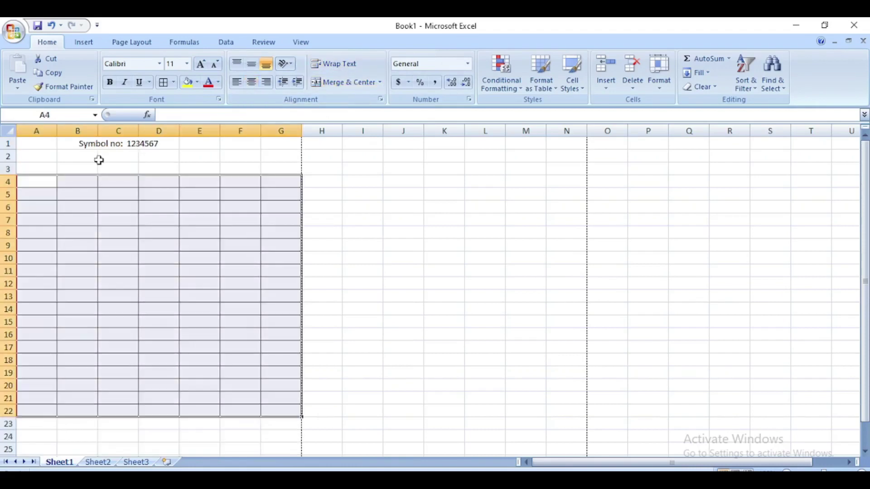
click(98, 160)
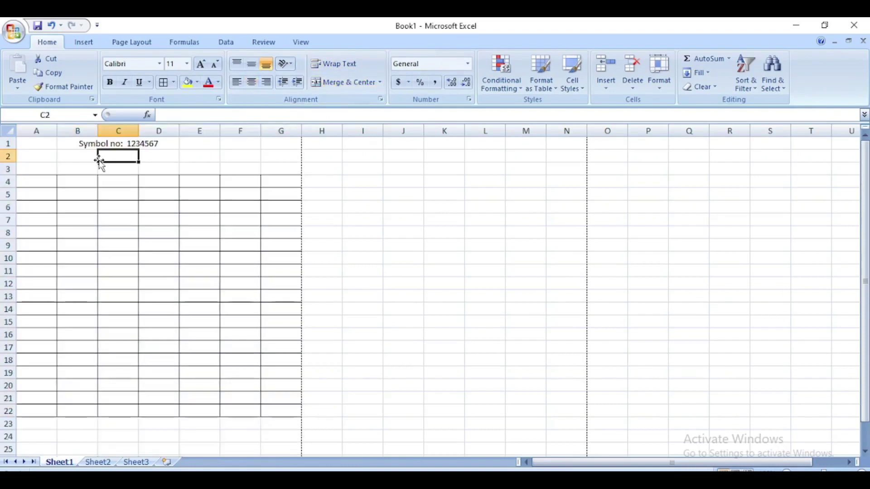
text(Accoun)
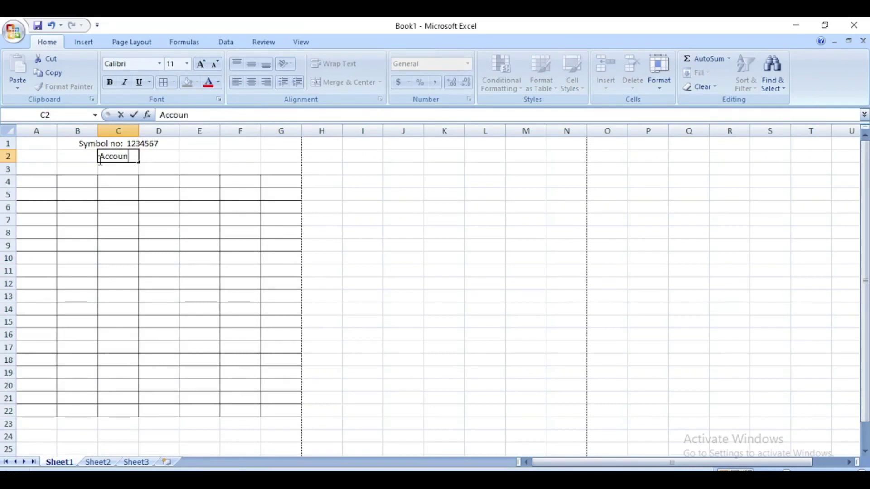
text(ting Equation)
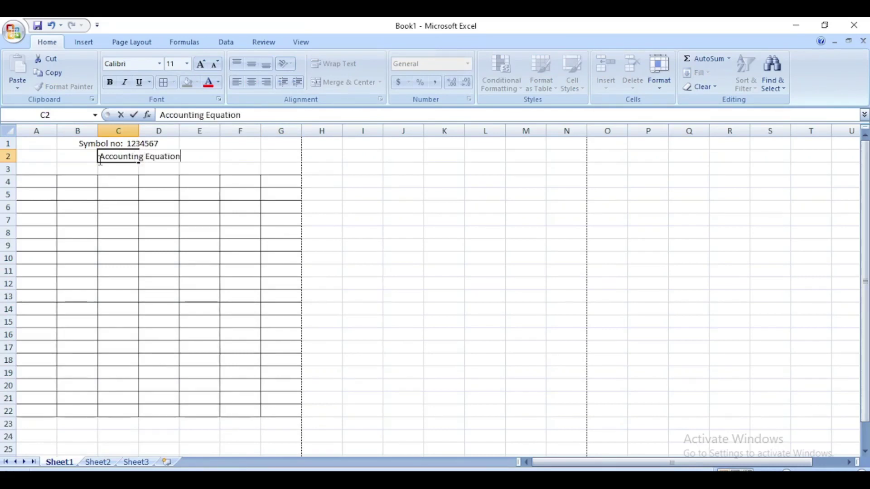
key(Return)
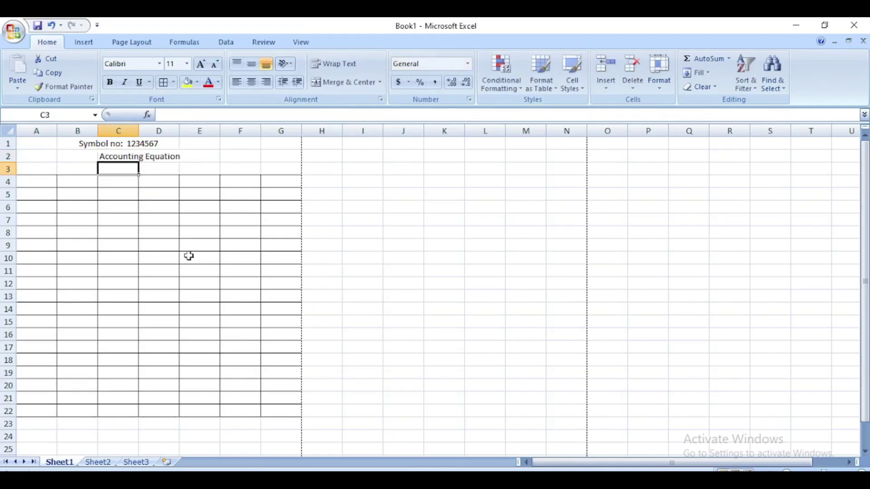
click(113, 155)
click(251, 82)
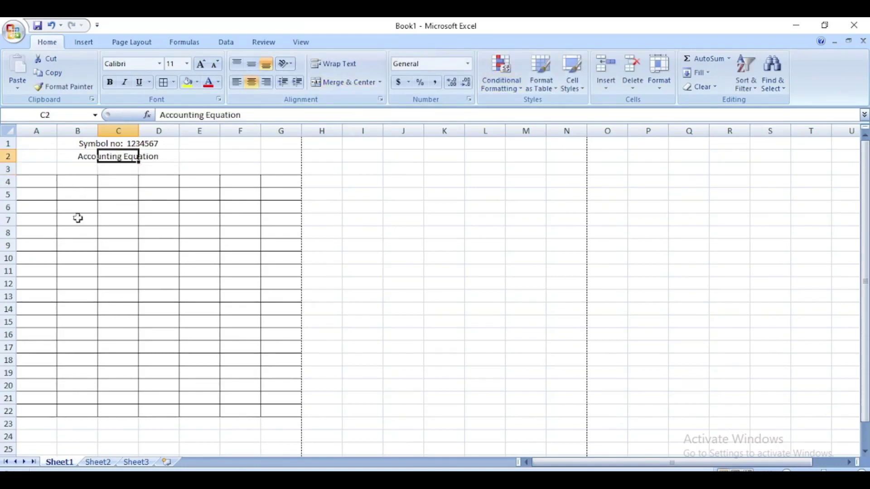
- Enter the column headings "S.N" in cell A4 and "Transaction" in cell B4
click(34, 180)
text(SN)
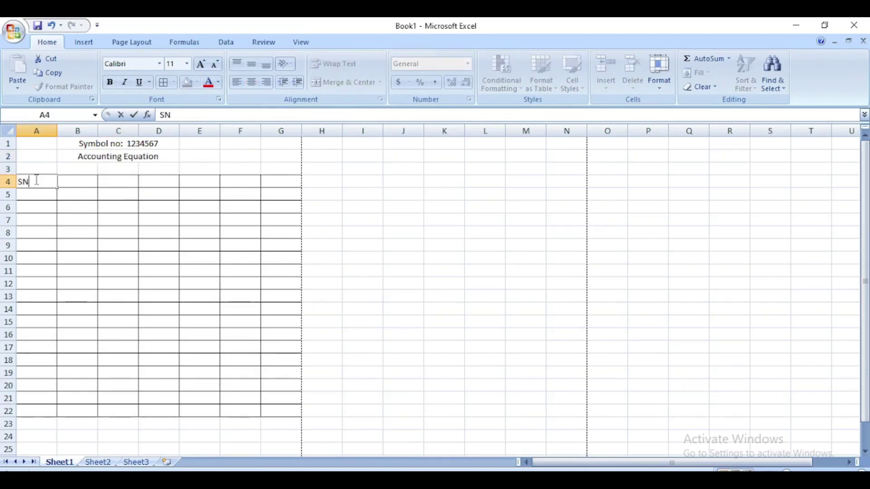
click(166, 116)
text(.)
click(69, 184)
text(Transaction)
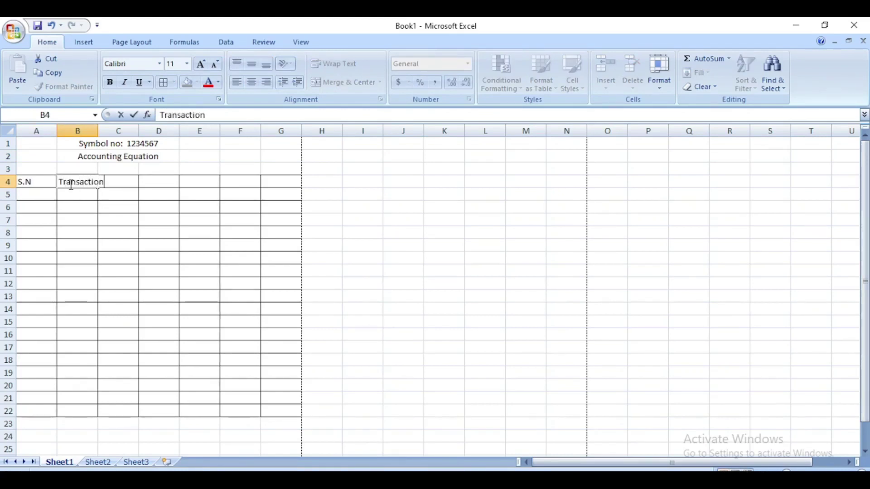
key(Tab)
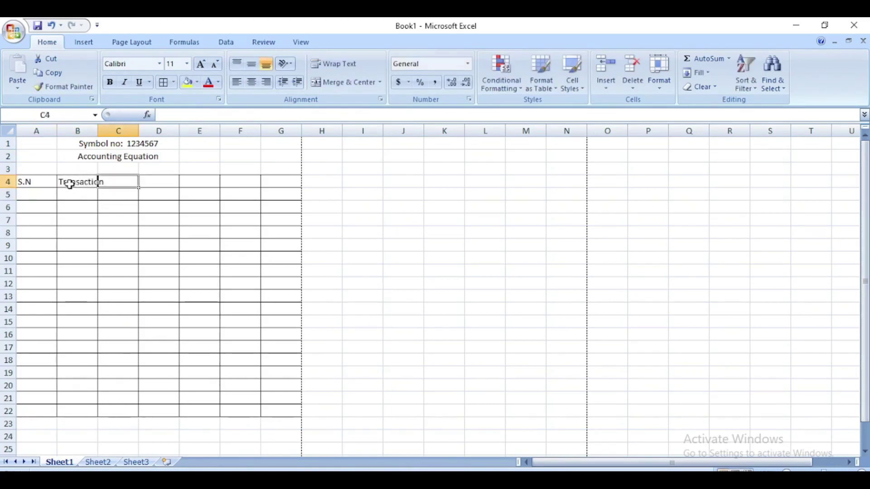
- Enter the column heading "Assets" in cell C4
text(ASSE)
key(BackSpace)
key(BackSpace)
key(BackSpace)
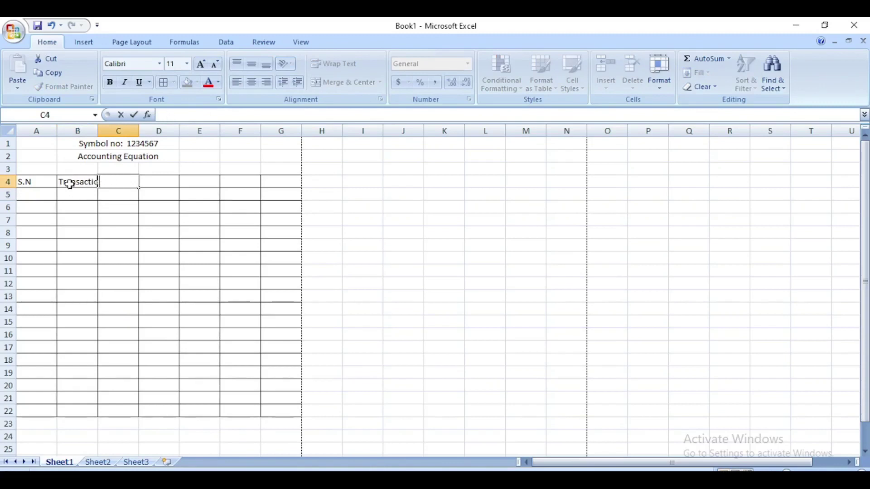
text(a)
key(BackSpace)
text(Assets)
key(Tab)
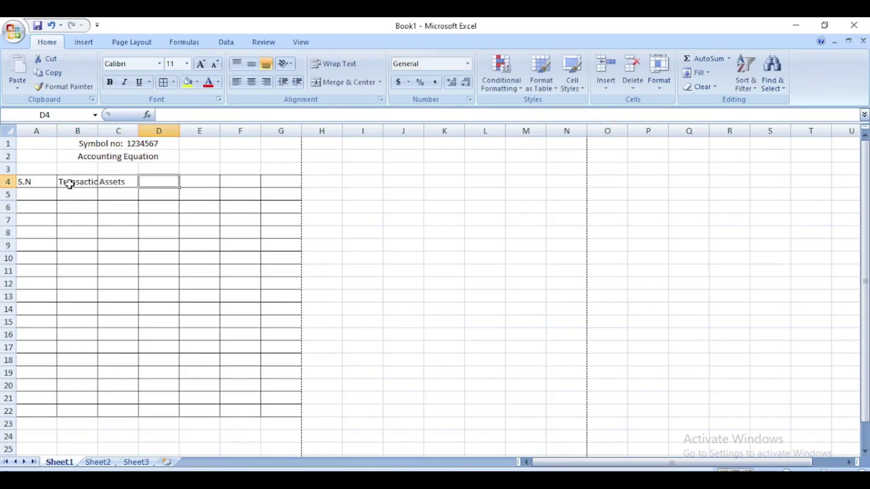
text(=E4)
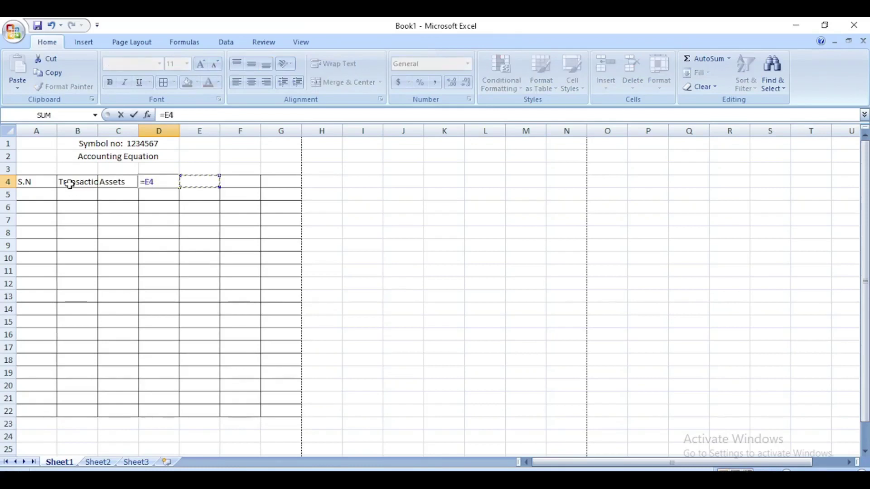
text(shareholder)
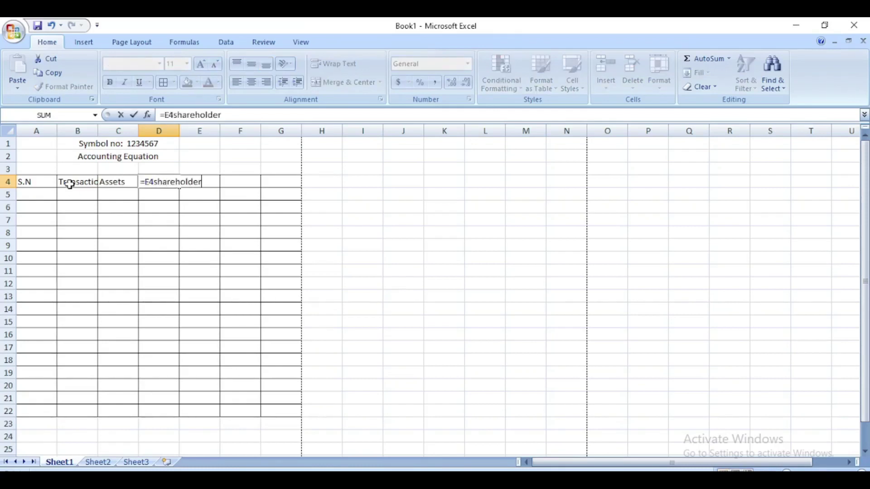
text(`s e)
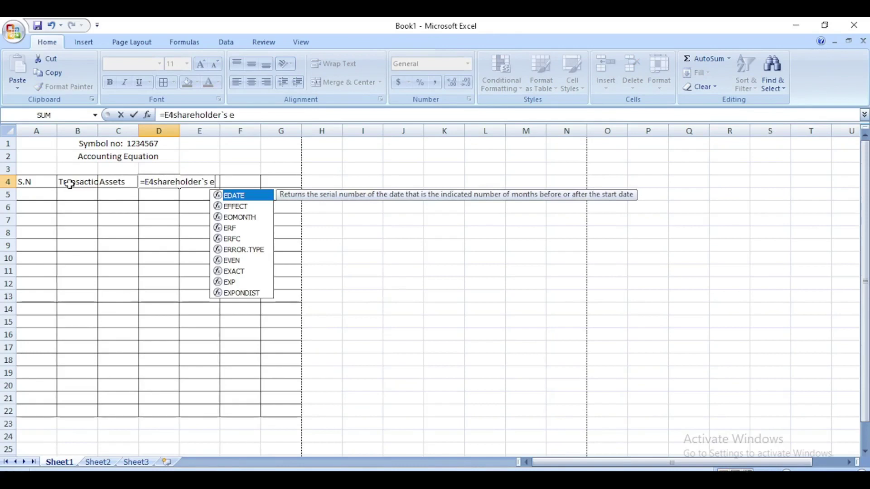
text(quity)
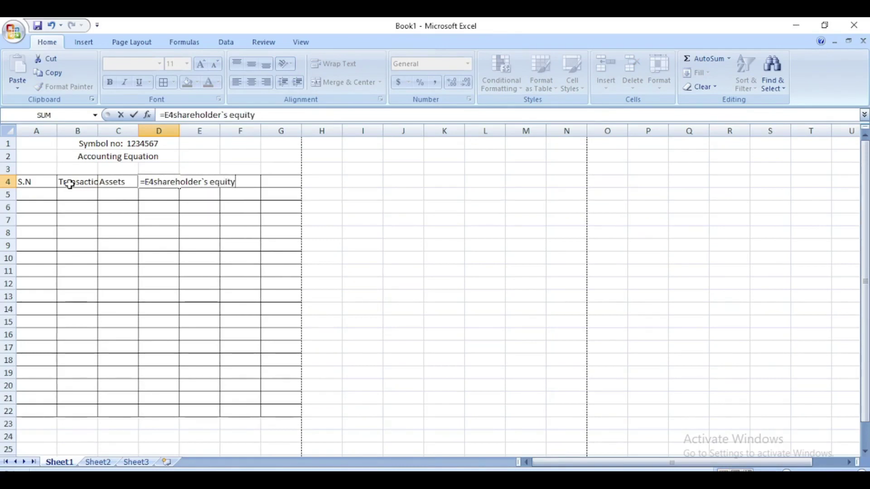
key(Return)
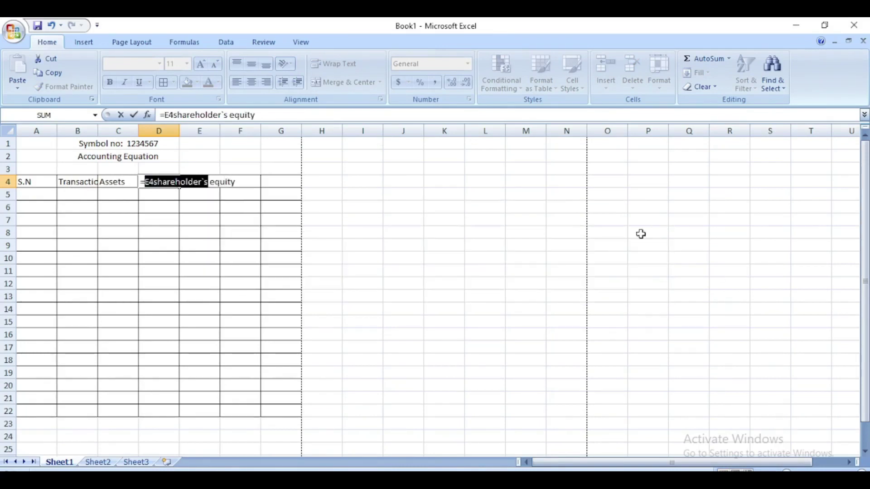
click(657, 227)
key(shift+End)
key(Delete)
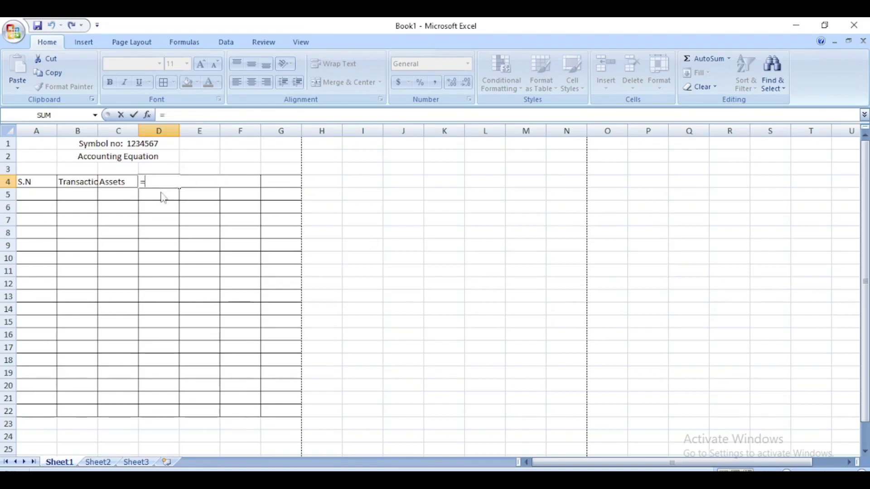
click(193, 205)
key(BackSpace)
key(BackSpace)
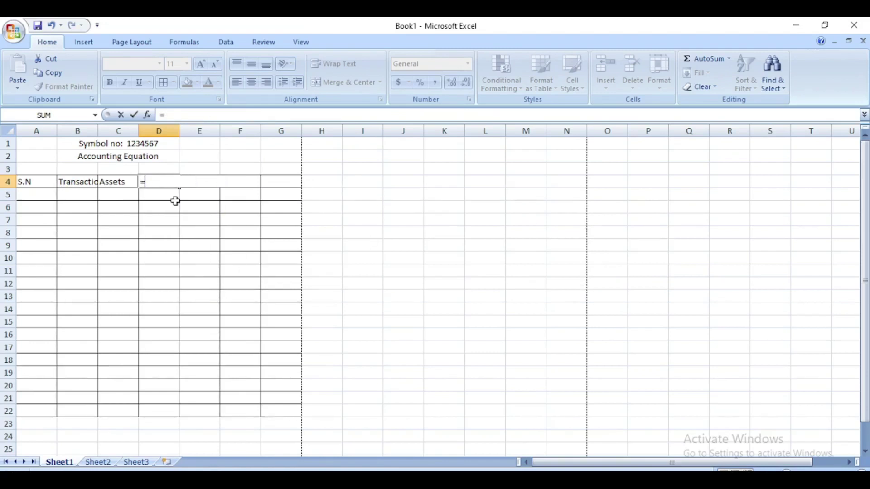
key(Escape)
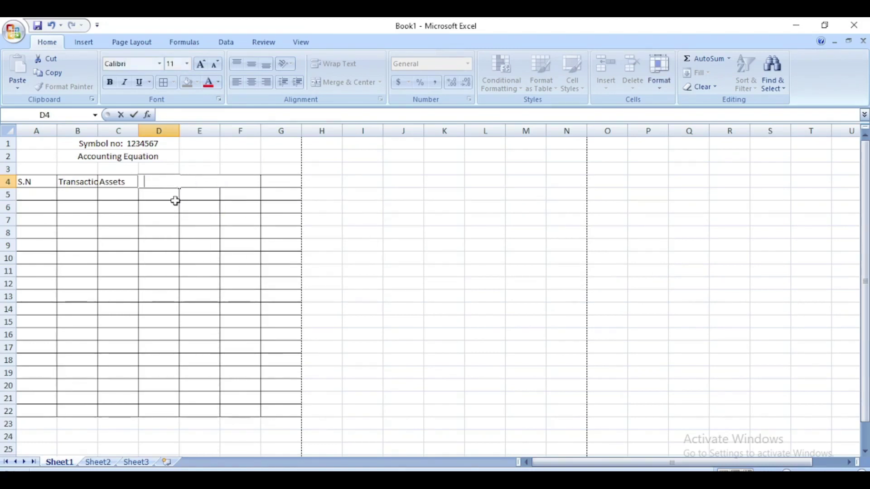
- Enter an equals sign as text in cell D4 and the column heading "Shareholder`s equity" in cell E4
text(=)
click(193, 210)
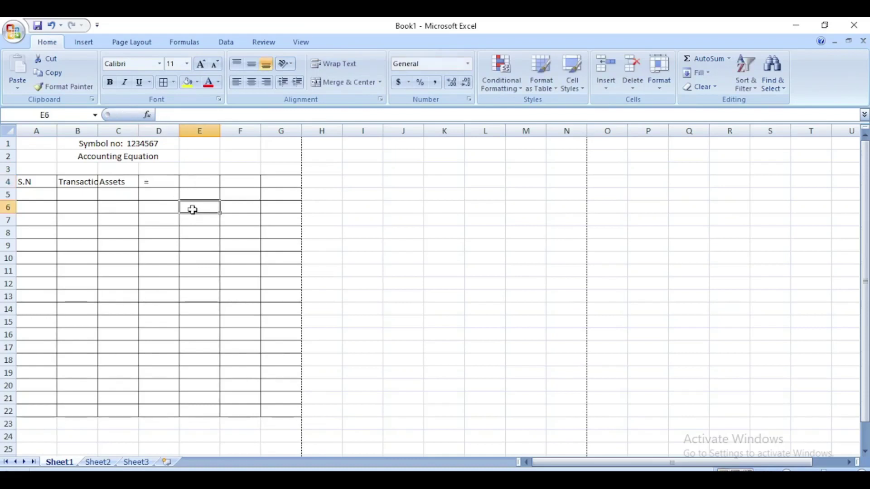
click(192, 181)
text(Sha)
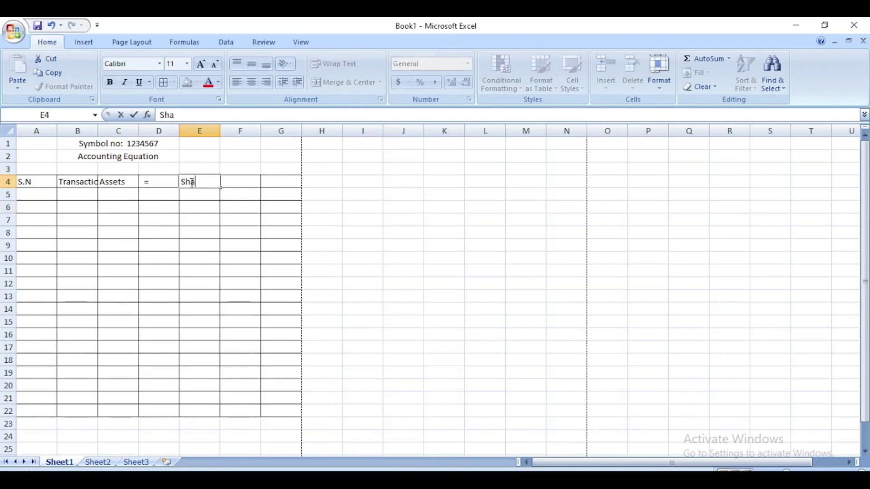
text(reholder`s)
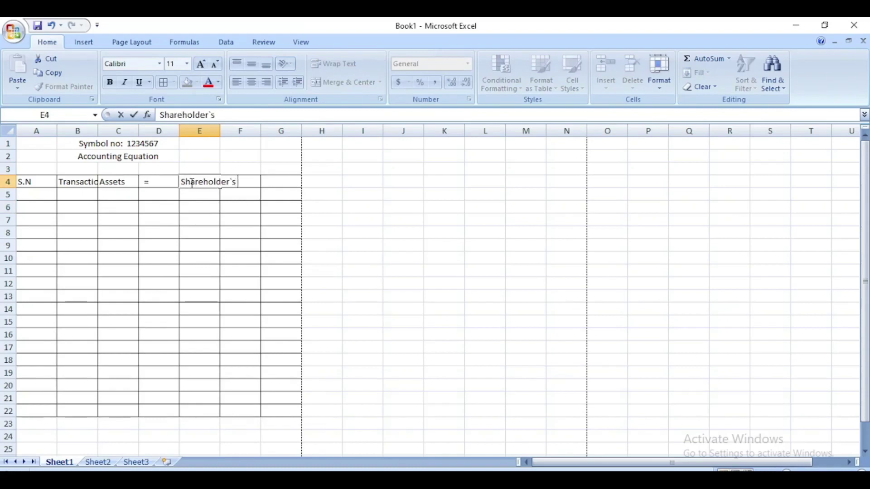
text( equity)
click(213, 259)
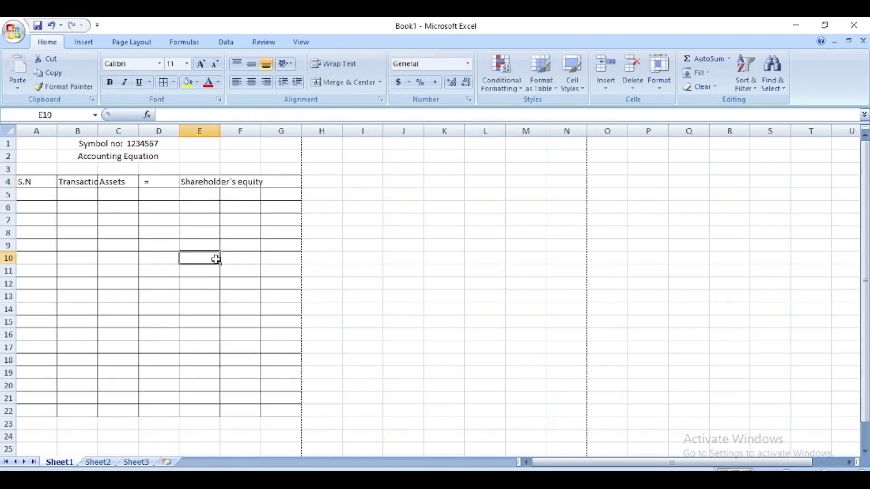
- Enter a plus sign as text in cell F4, without any cell reference
click(233, 181)
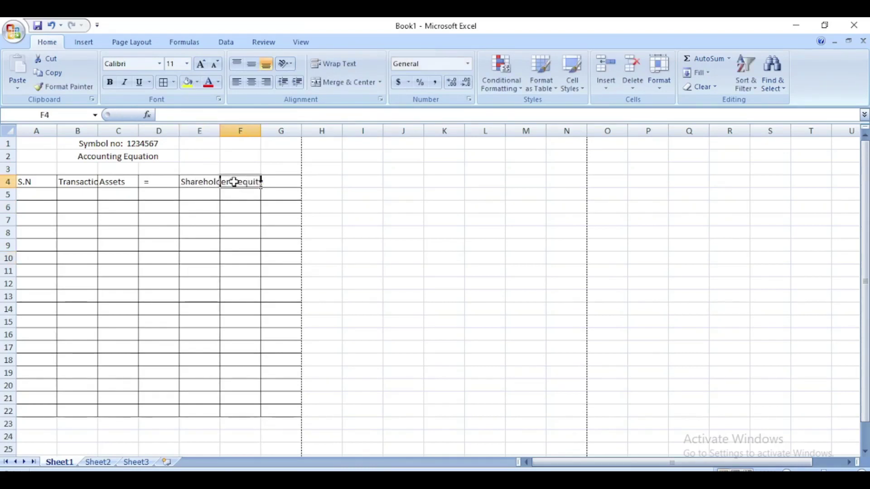
text(+)
click(273, 185)
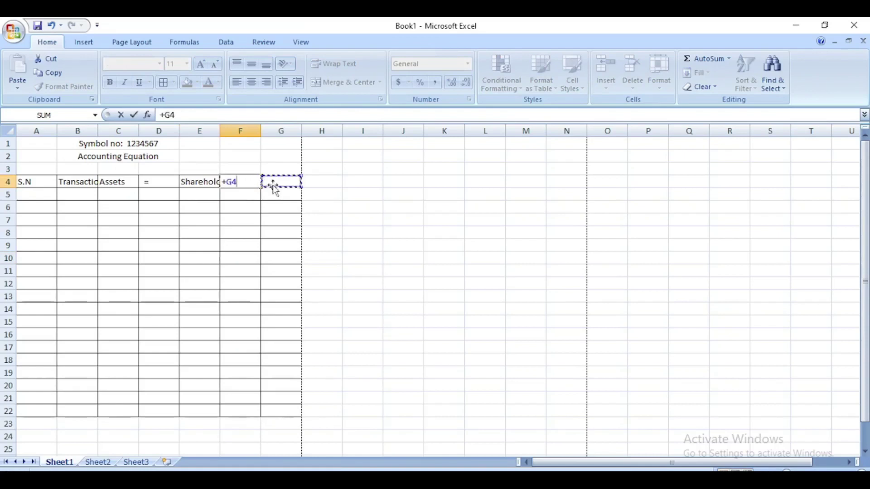
key(BackSpace)
key(BackSpace)
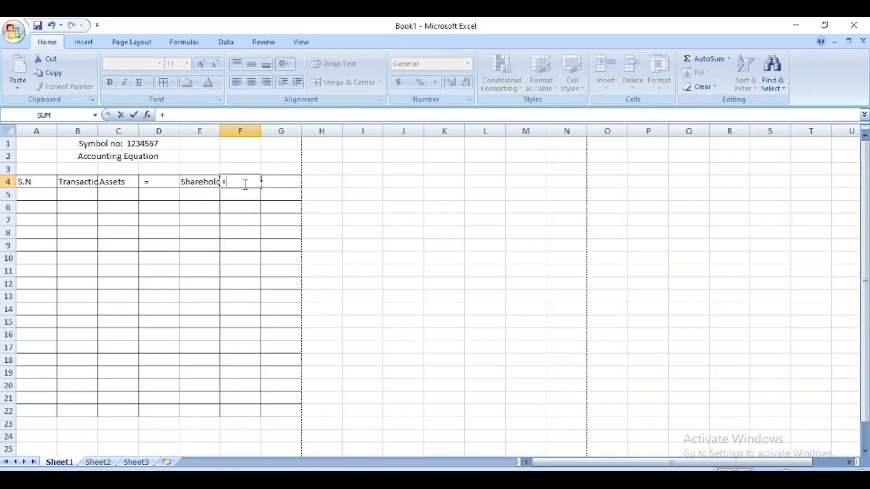
key(Return)
- Enter the column heading "Liabilities" in cell G4
click(278, 182)
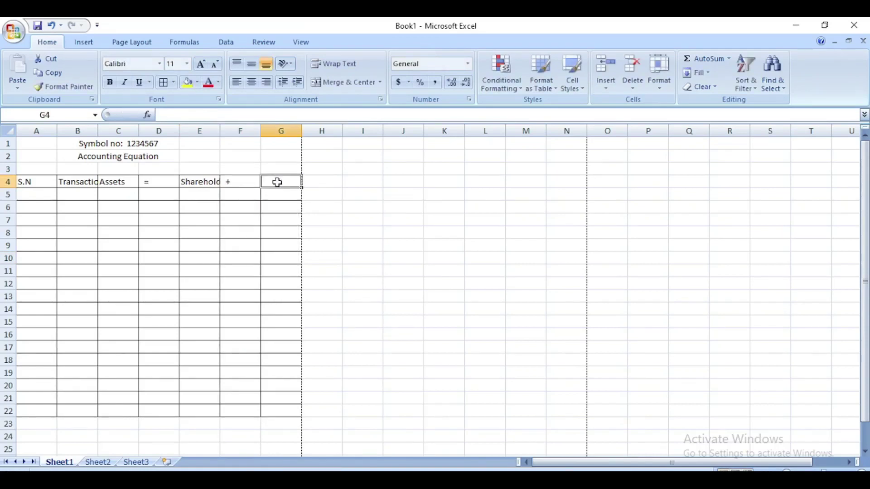
text(Liabil)
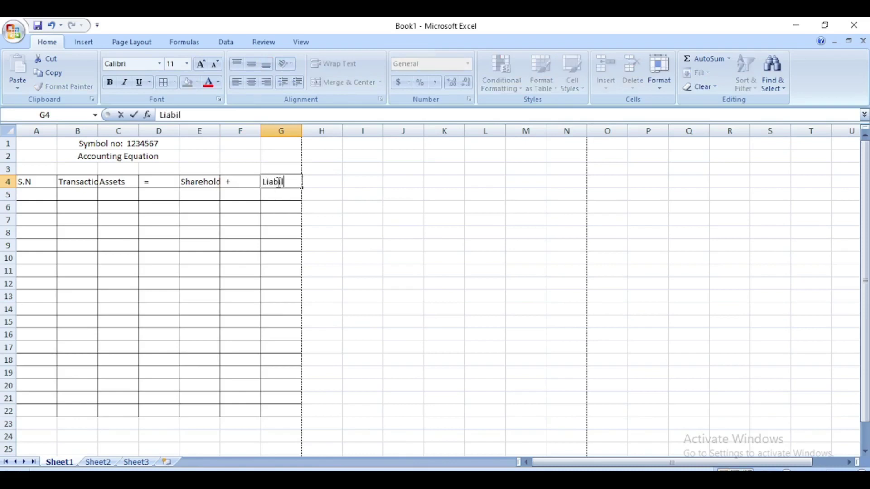
text(ities)
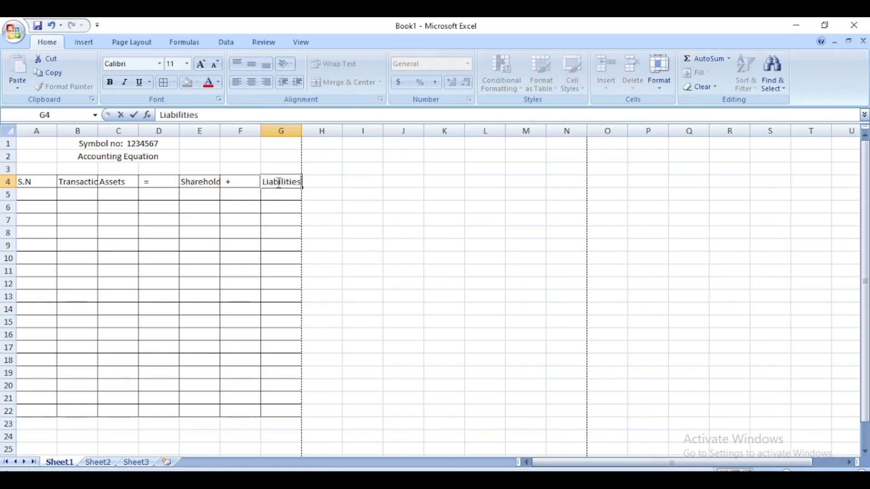
key(Return)
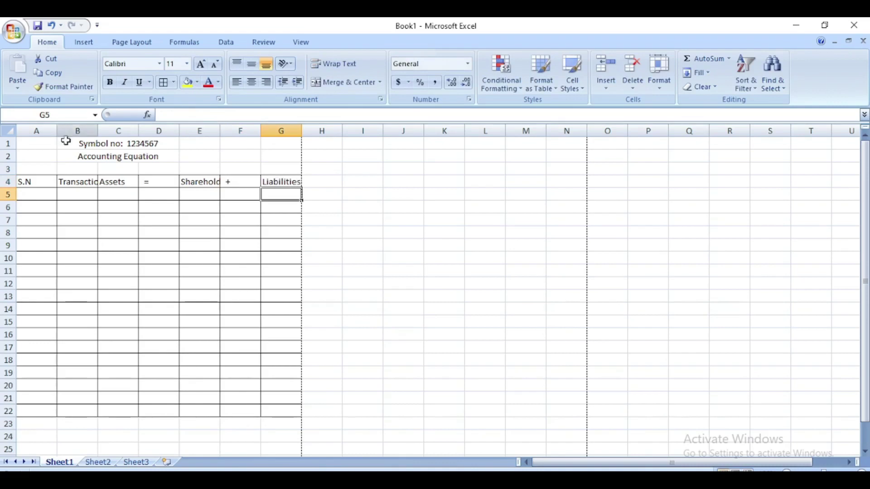
- Narrow columns A, D and F and widen columns B and E to fit their headings, keeping the table within the page width
drag(56, 131, 30, 131)
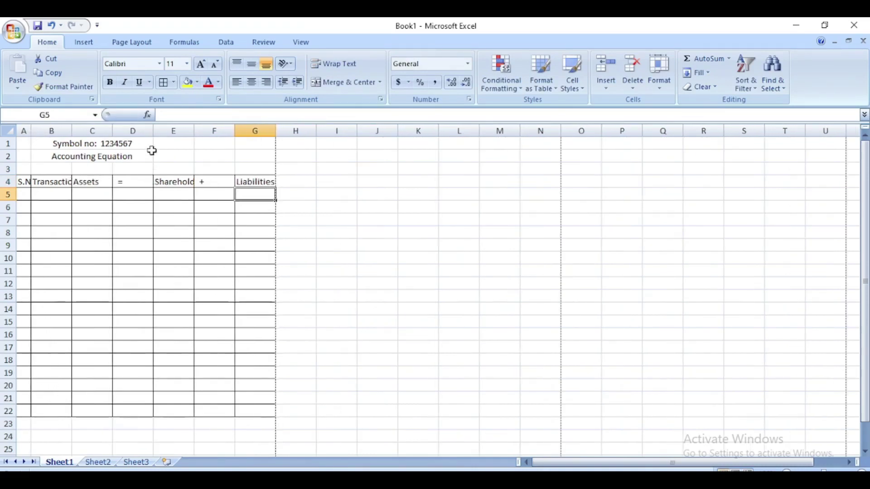
drag(153, 131, 125, 135)
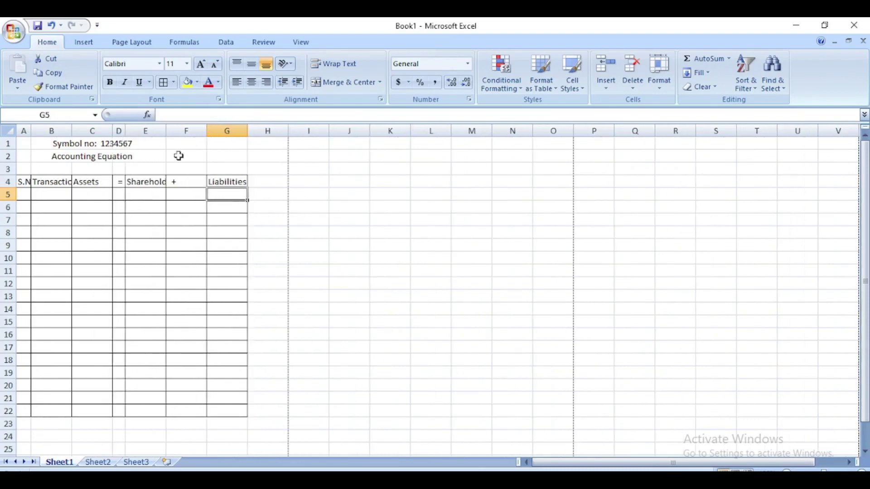
mouse_move(205, 133)
mouse_down()
mouse_move(178, 134)
mouse_move(213, 134)
mouse_up()
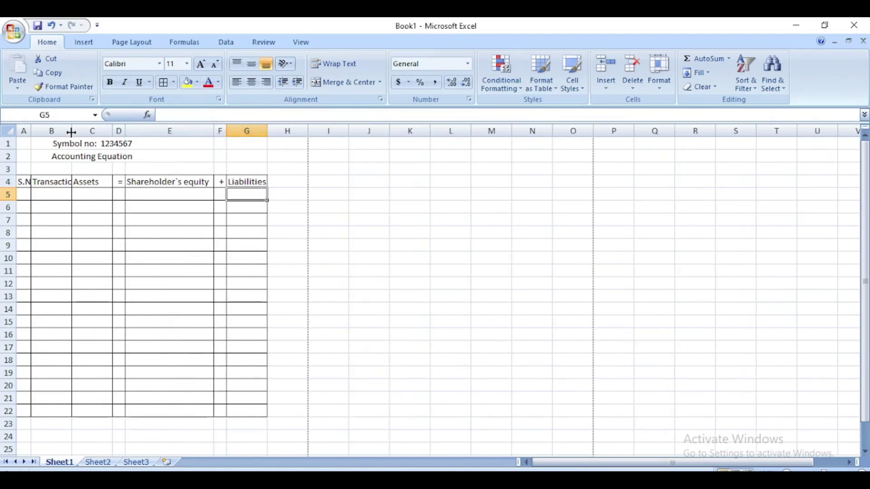
drag(71, 132, 120, 132)
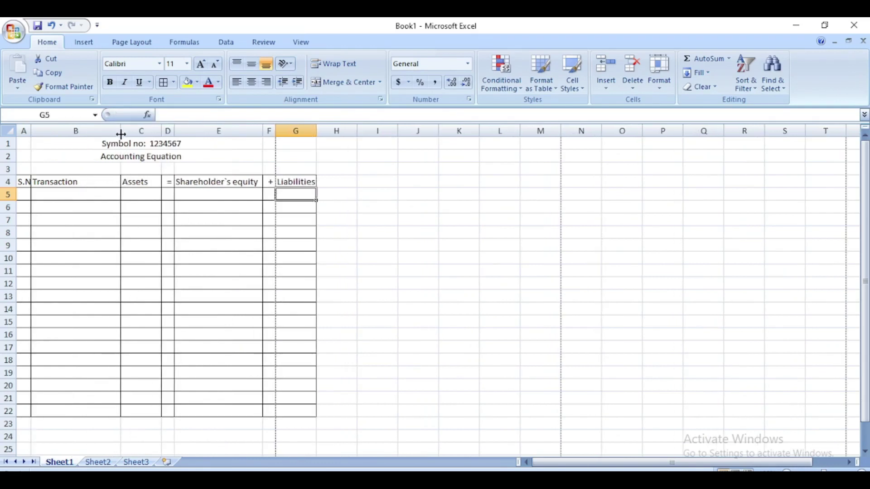
key(ctrl+z)
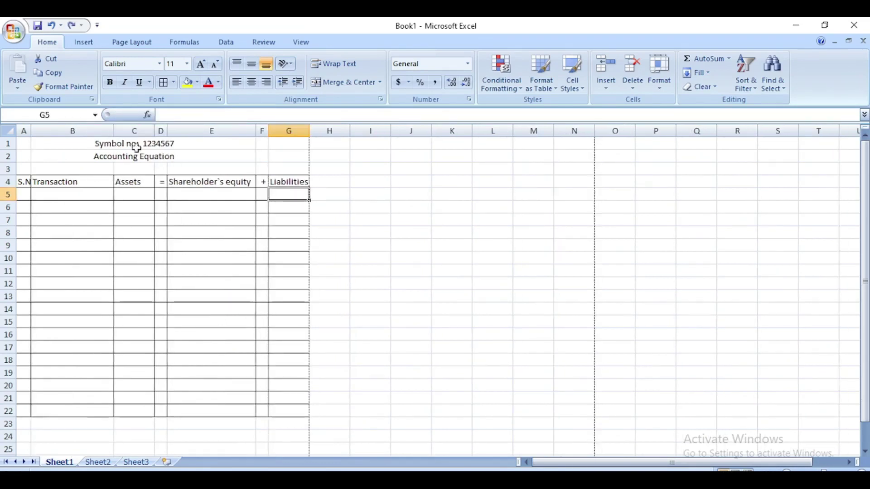
- Check the transaction list in the Word document, and enter serial number 1 in cell A5 and "Shreholdrs invested" in cell B5
click(90, 199)
click(21, 194)
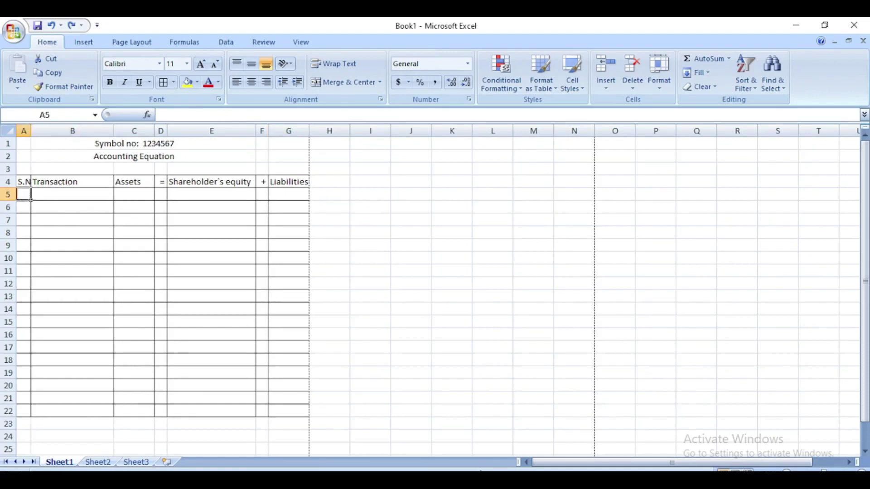
mouse_move(515, 480)
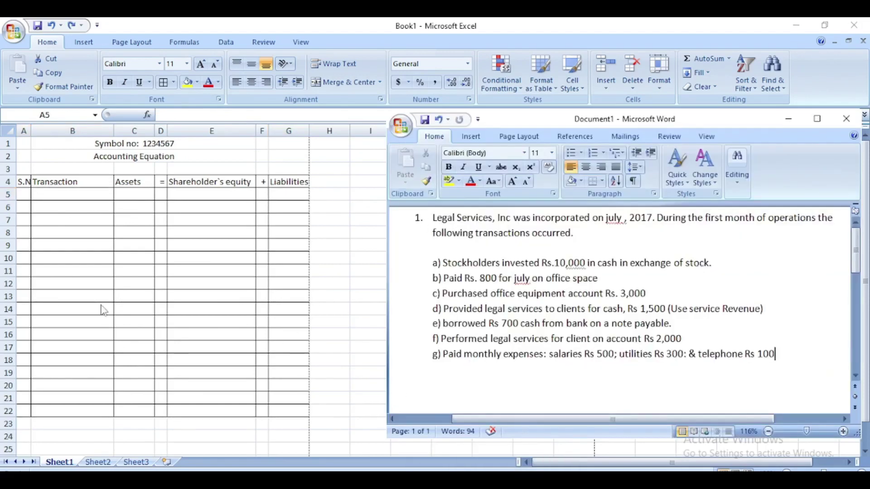
click(21, 194)
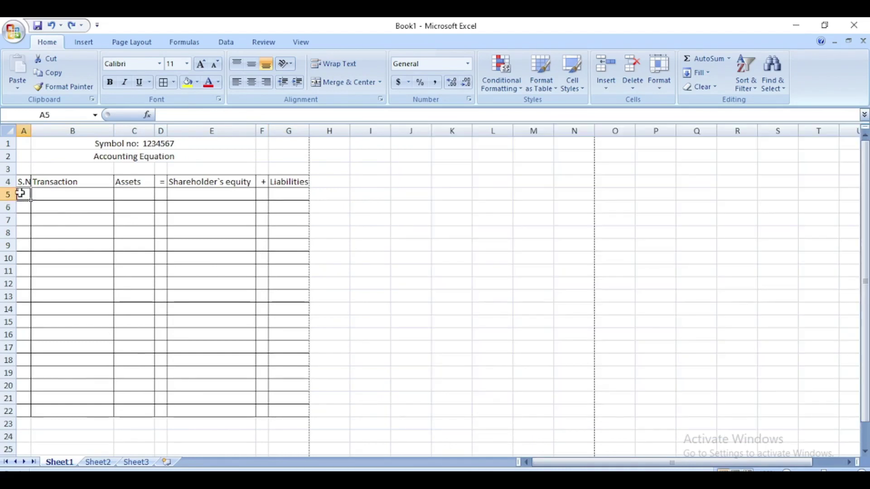
text(1.)
key(Tab)
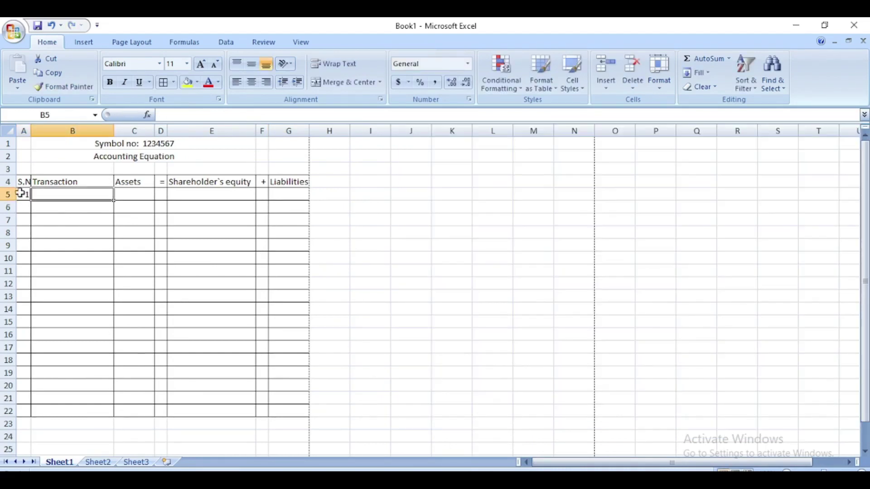
text(Shreh)
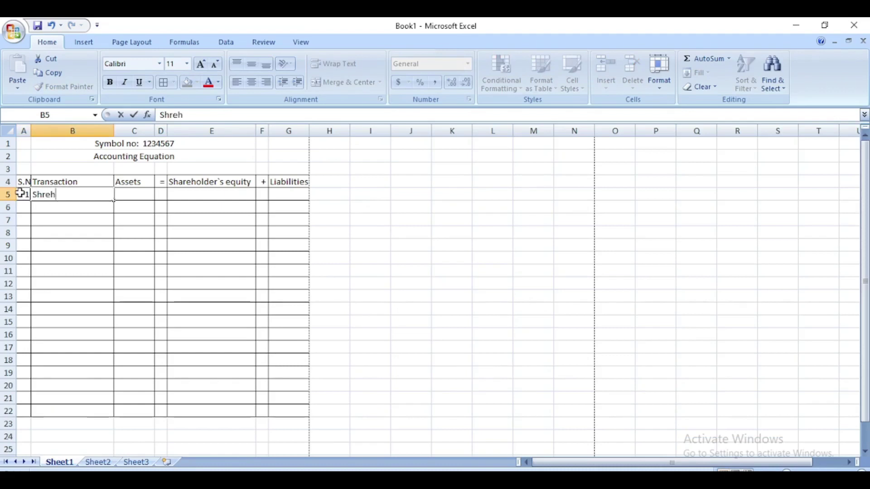
text(oldrs )
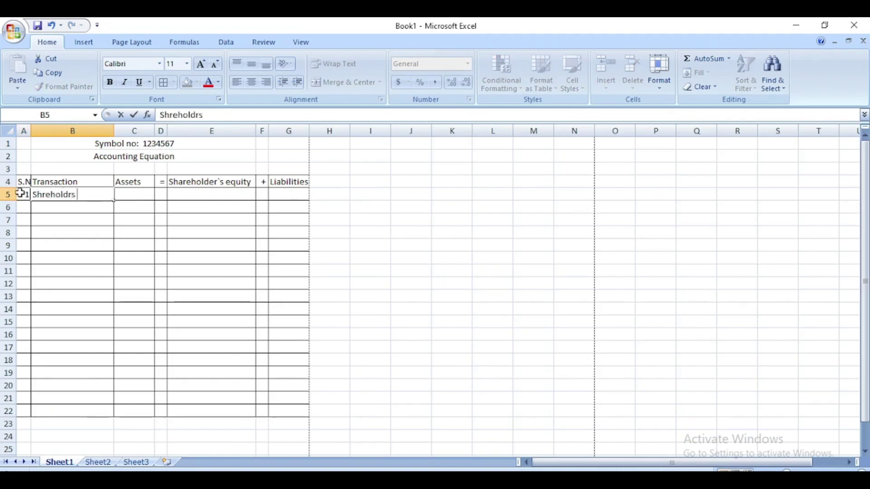
text(invested)
key(Return)
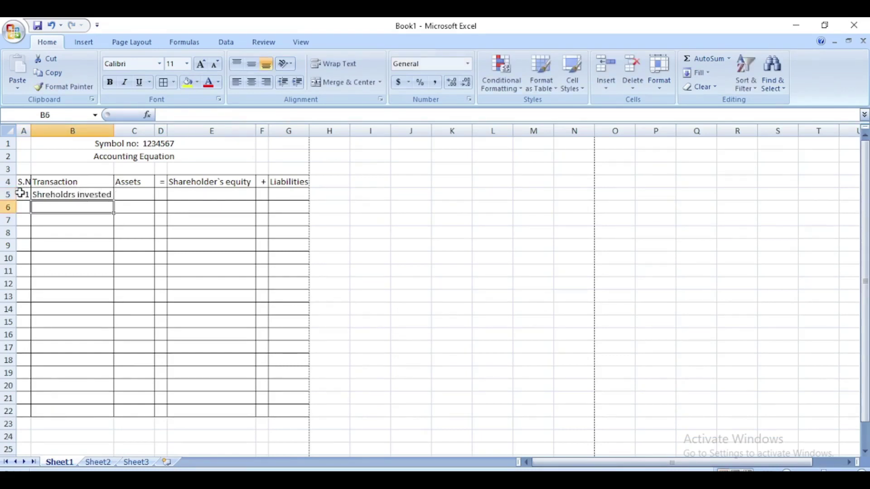
- Continue the first transaction's description with "in cash" in cell B6
text(a)
key(BackSpace)
text(in cash)
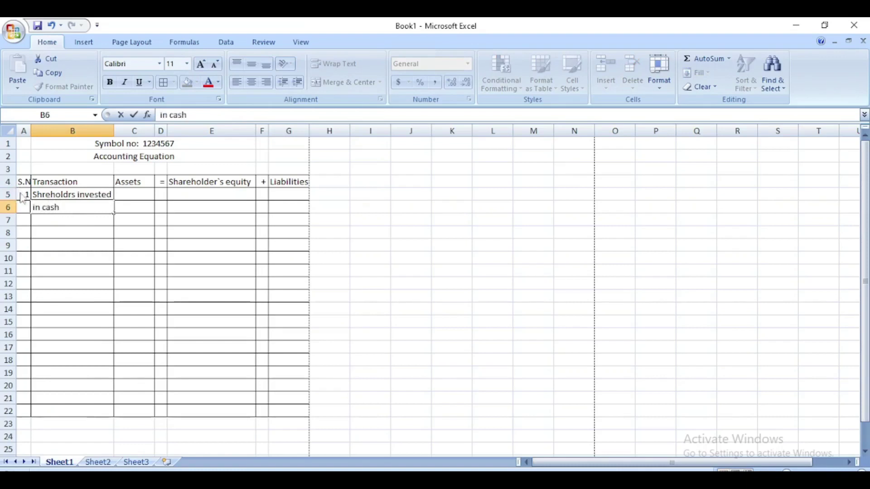
key(Up)
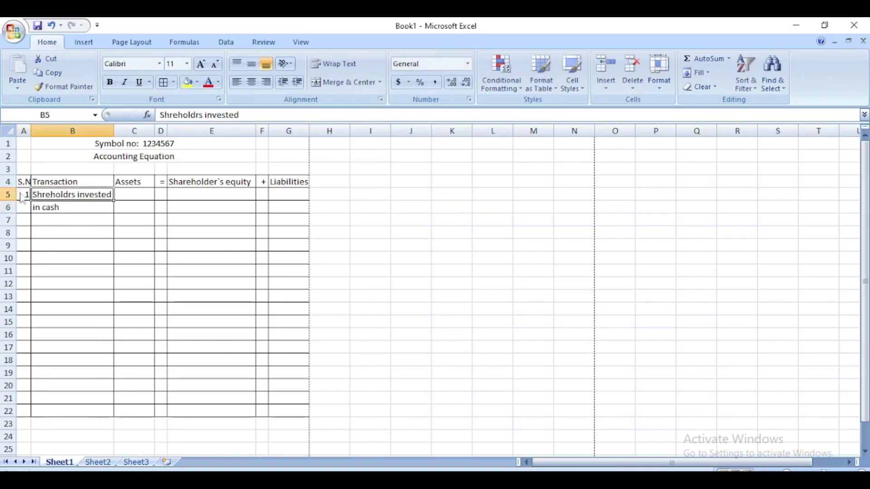
key(Down)
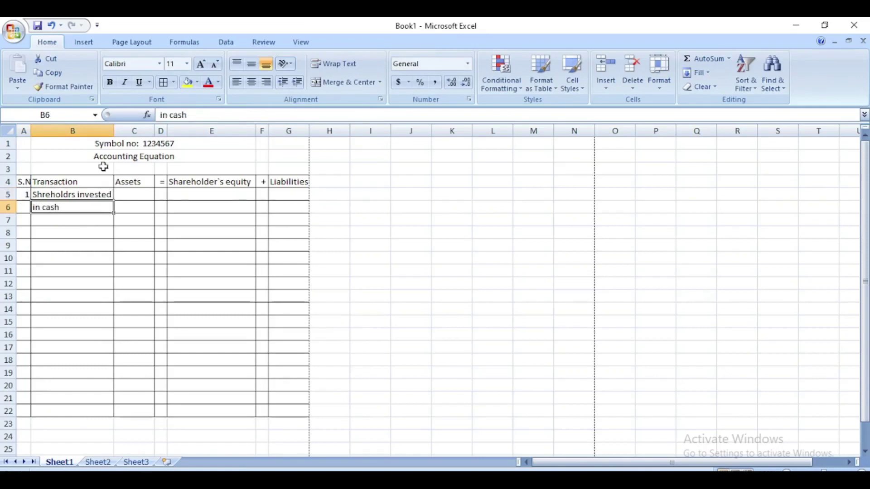
- Reword the first transaction's description to "cash in exchange of" in cell B6 and continue it with "share" in B7
click(166, 115)
key(BackSpace)
key(BackSpace)
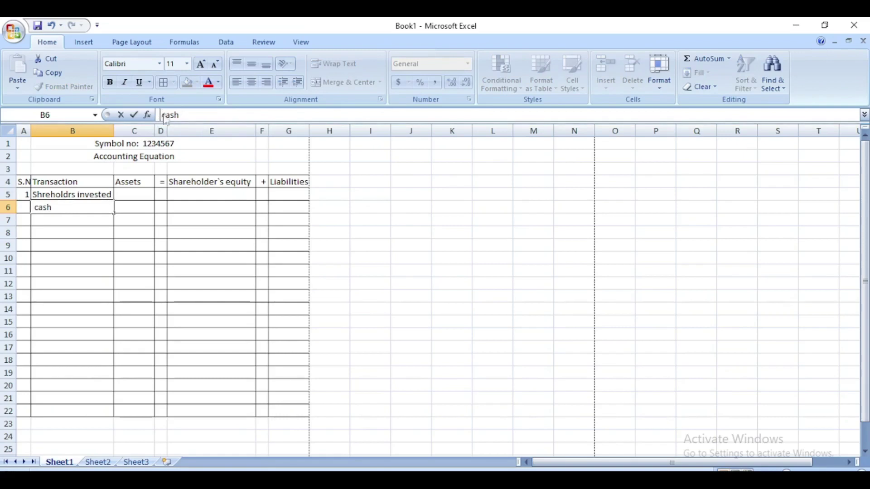
key(Delete)
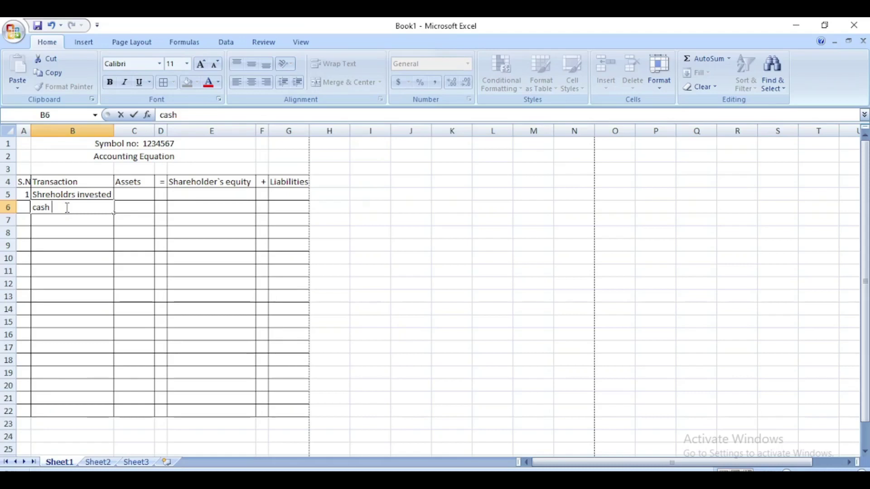
text(in exchan)
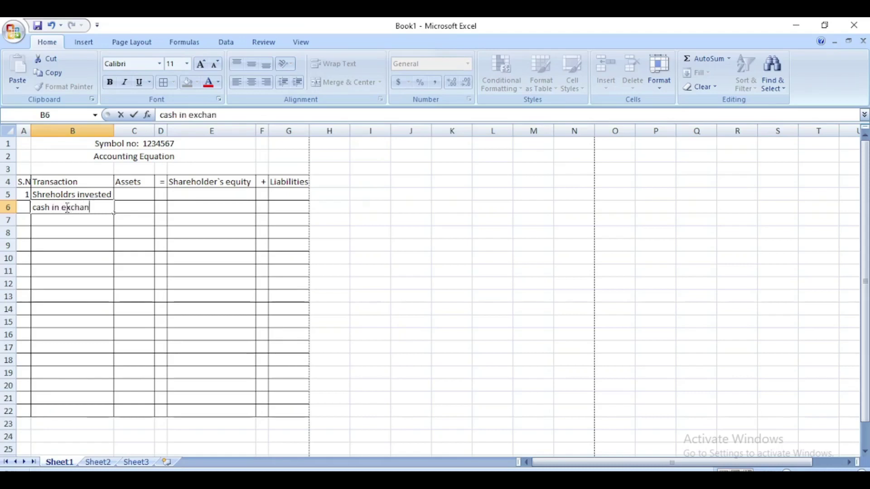
text(ge of s)
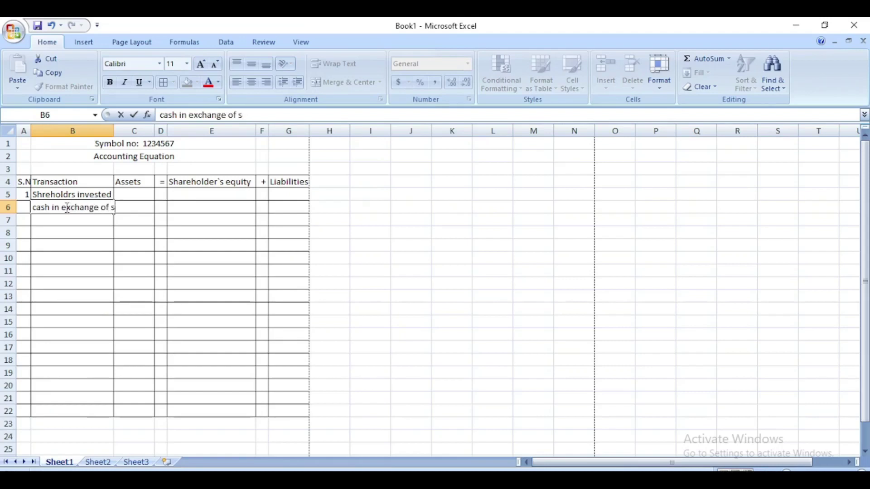
key(BackSpace)
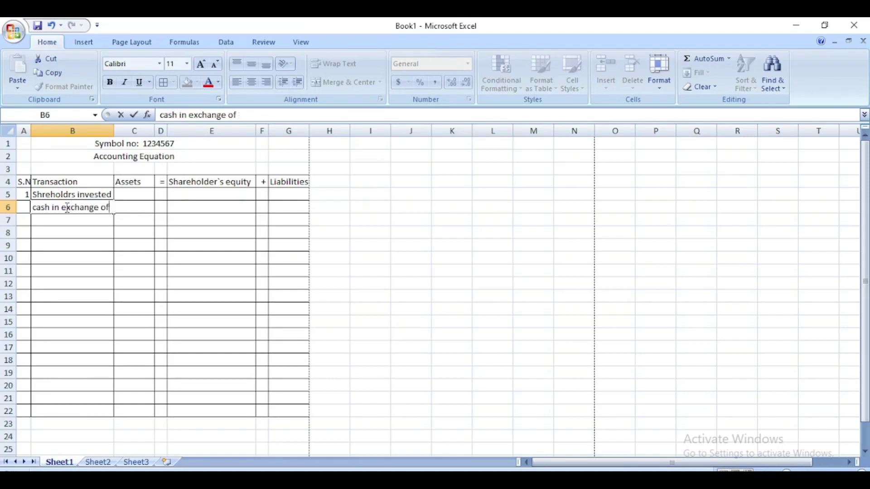
key(Return)
text(share)
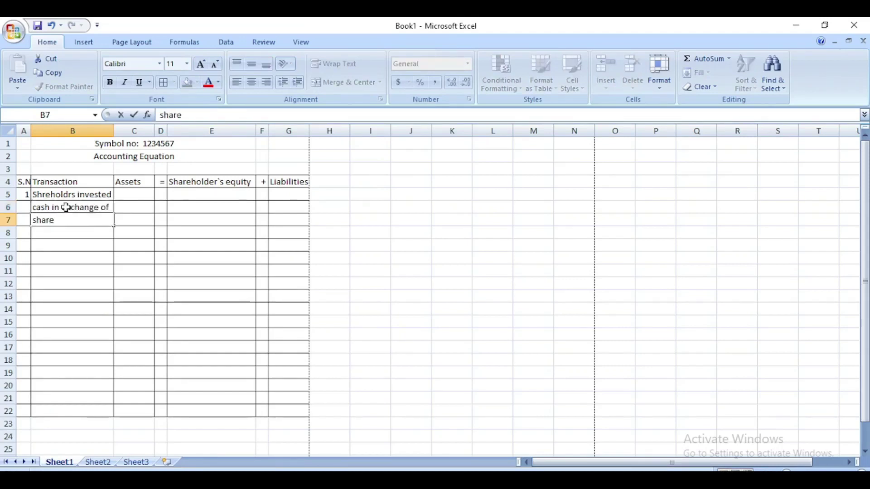
- Enter the first transaction's Assets amount of 10,000 in cell C5
key(Up)
key(Right)
key(Up)
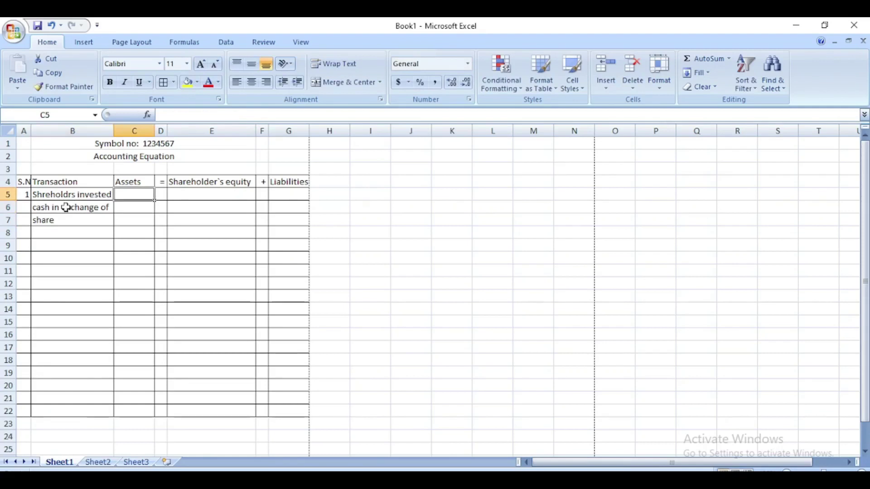
text(10)
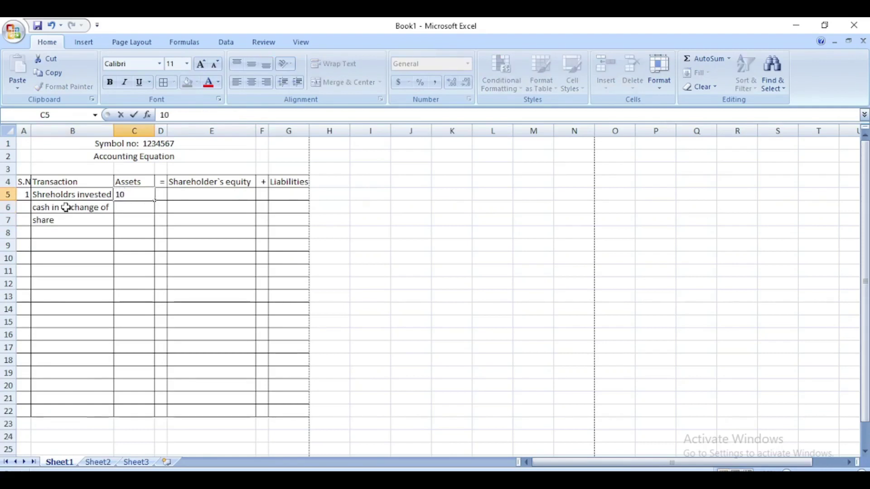
text(,000)
key(Return)
- Enter the first transaction's Shareholder's equity amount in cell E5 as 10,000, with a thousands comma
key(Return)
key(Up)
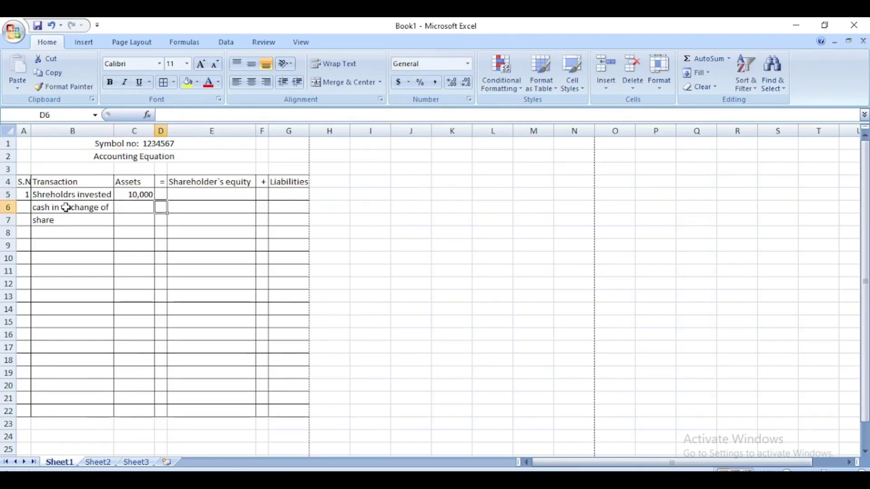
key(Up)
key(Right)
key(Right)
text(1000)
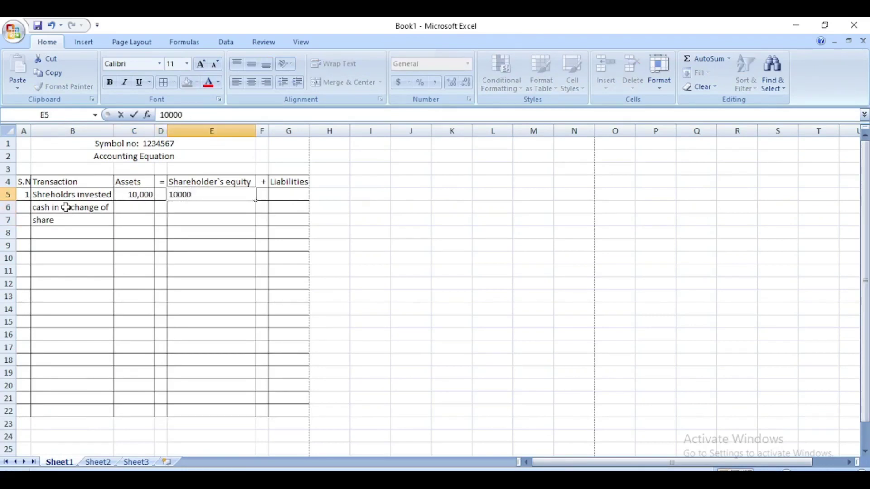
key(Return)
key(Up)
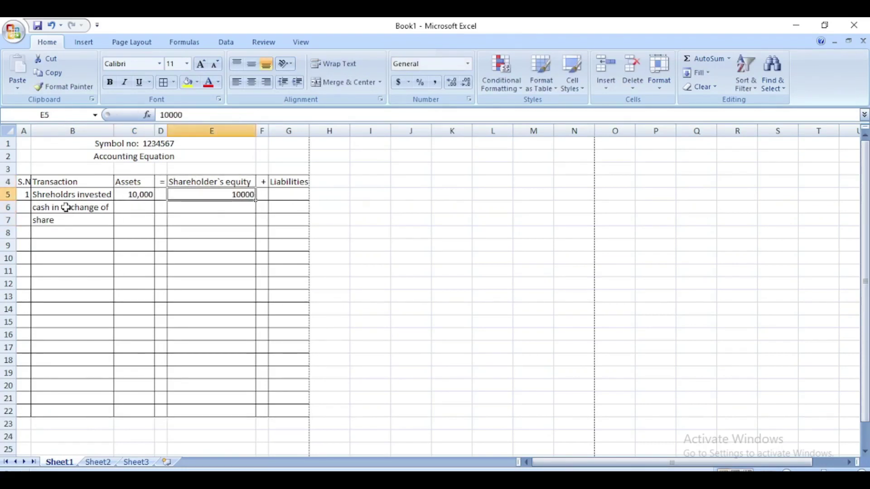
click(169, 114)
text(,)
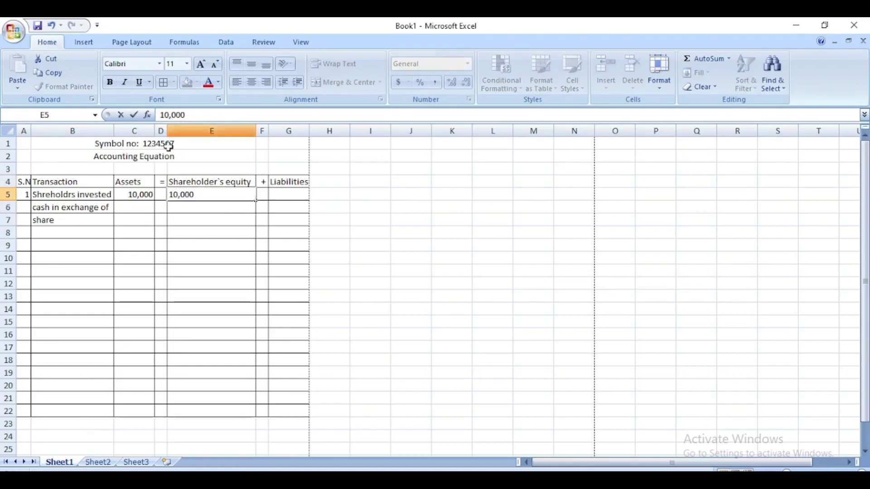
click(156, 213)
- Enter the row label "Beginning eqn" in cell B8 and its Assets amount of 10,000 in C8
click(160, 220)
key(Left)
key(Left)
key(Down)
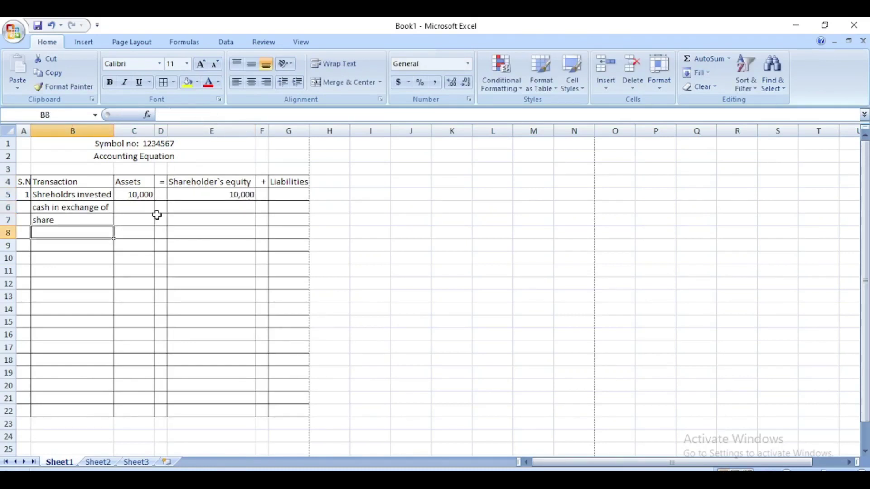
text(B)
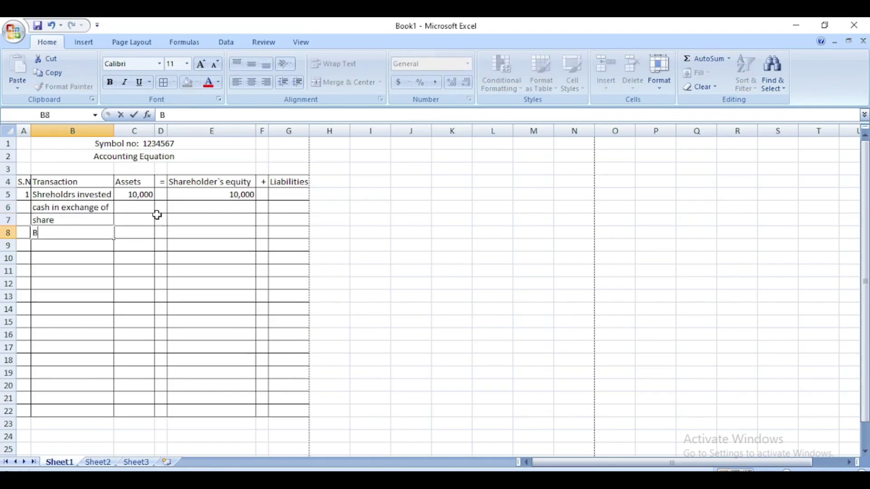
text(eginning eqn)
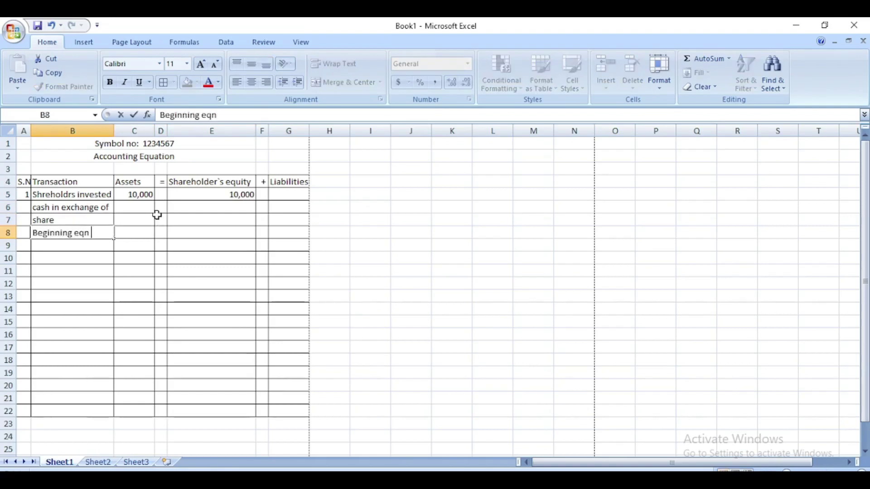
key(Tab)
text(10)
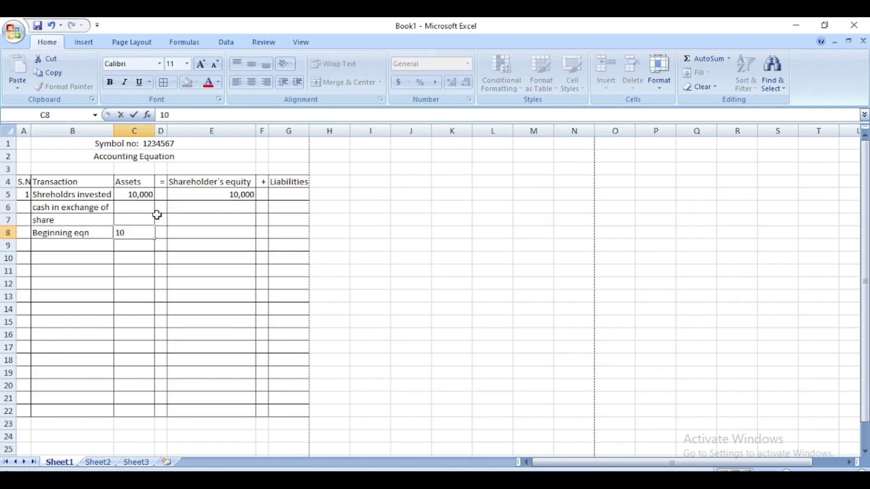
text(,000)
key(Tab)
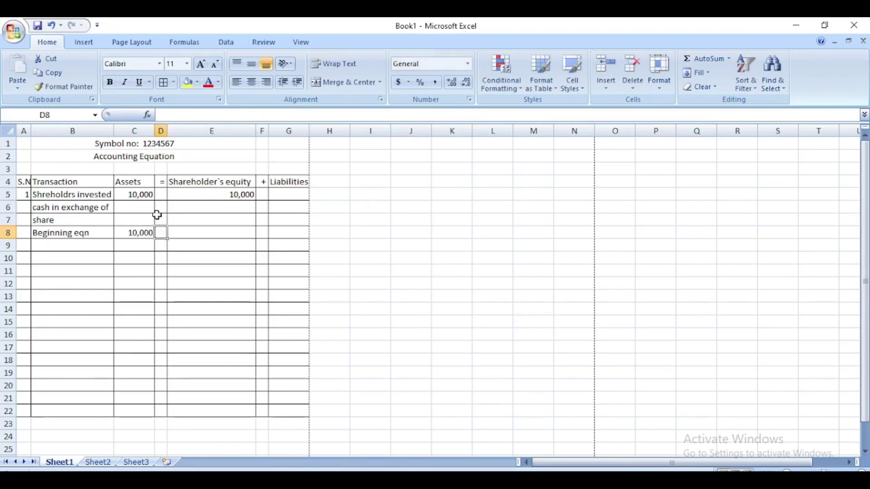
- Enter a plain equals sign in cell D8, without any cell reference
text(=E)
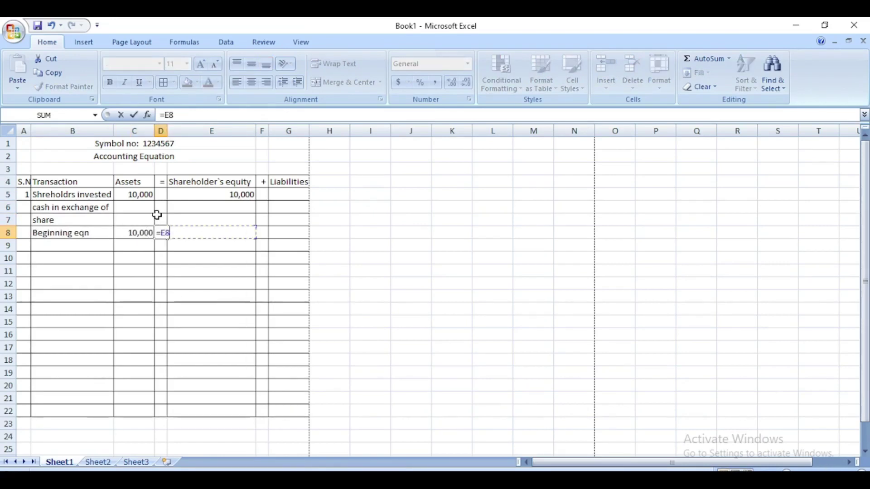
key(BackSpace)
key(Left)
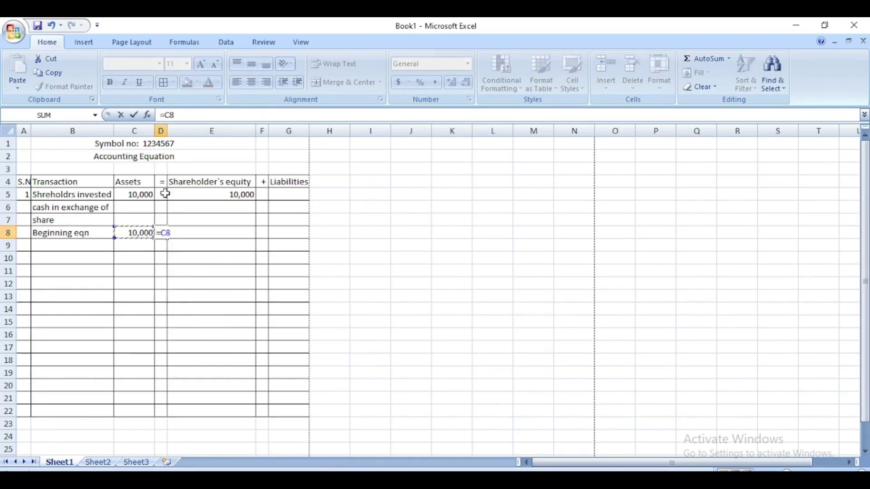
key(BackSpace)
key(BackSpace)
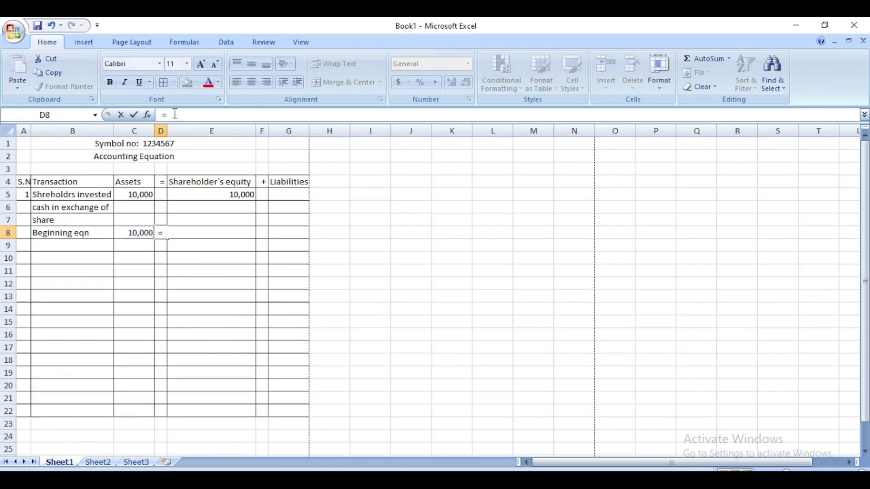
key(Tab)
- Enter 10,000 as the Shareholder's equity amount of the Beginning eqn row in cell E8
text(1)
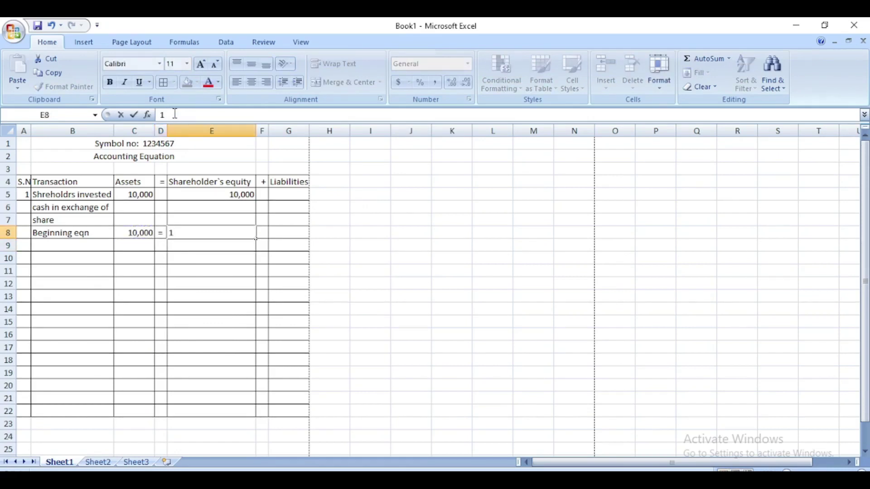
text(0,00)
key(Tab)
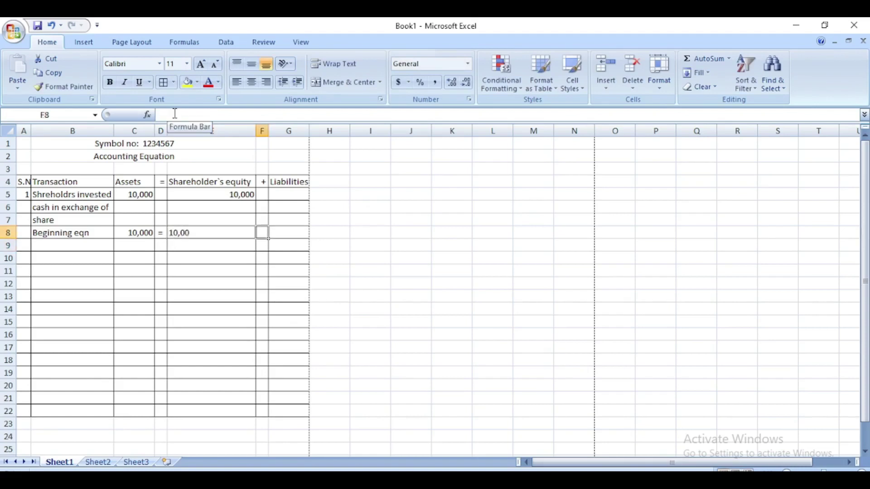
key(Left)
text(0)
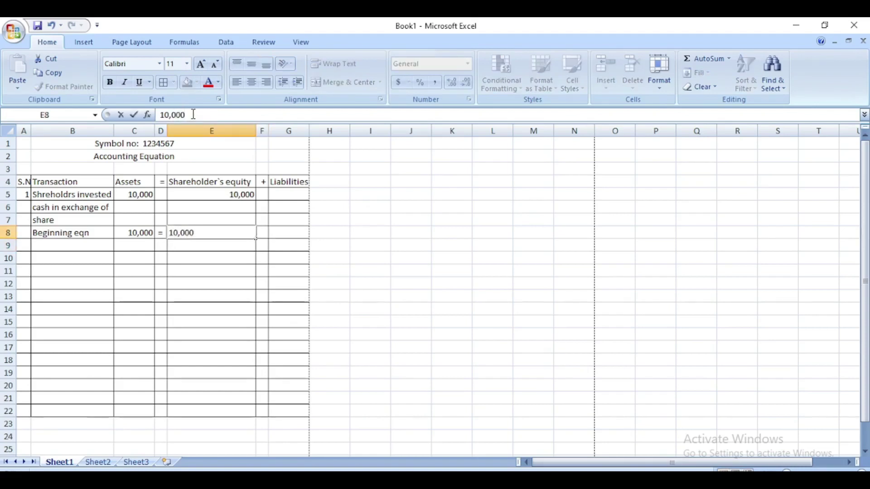
key(Return)
- Enter a plain plus sign in cell F8, without any cell reference
key(Up)
key(Right)
text(+)
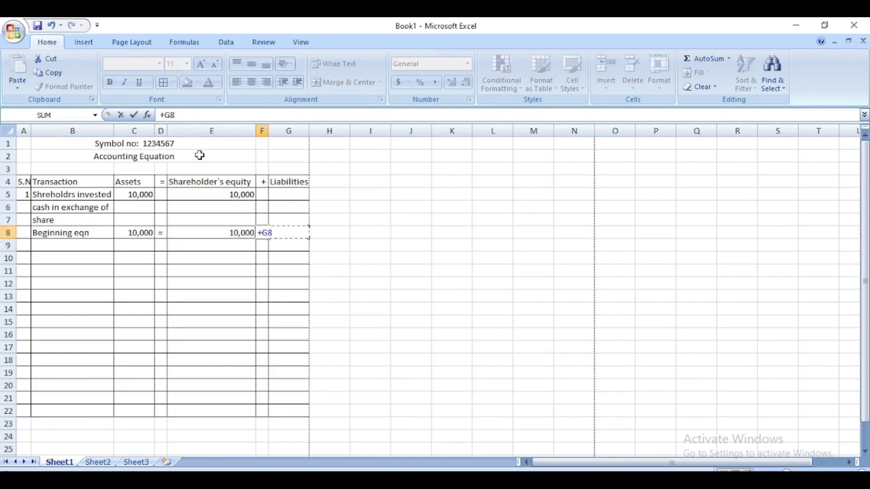
key(Left)
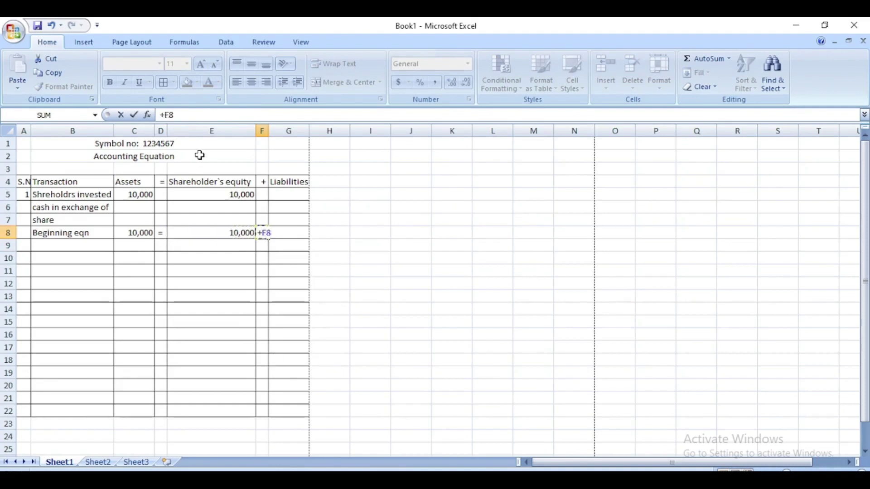
key(BackSpace)
click(161, 114)
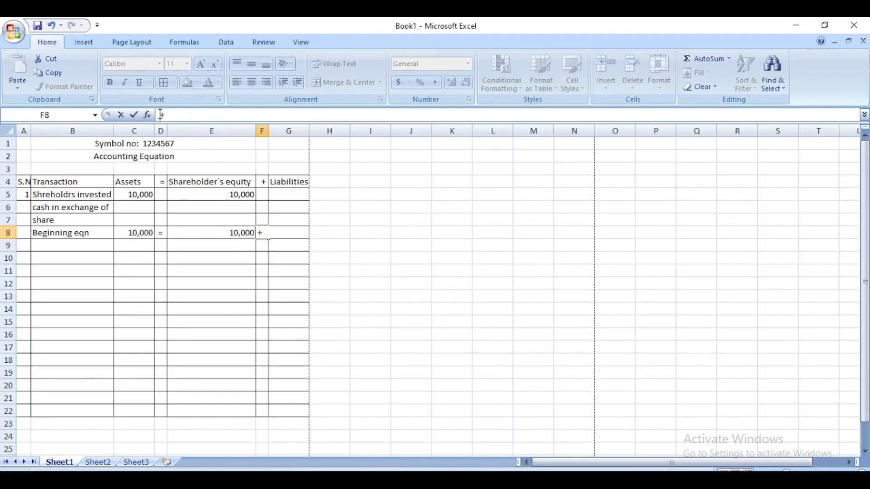
click(254, 259)
- Check the transaction list in the Word document, and enter 0 as the Liabilities amount in cell G8
mouse_move(517, 471)
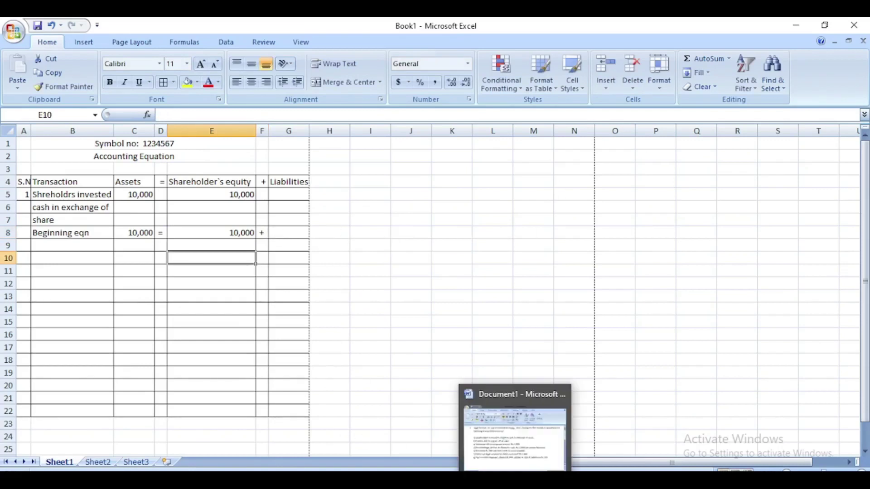
click(527, 431)
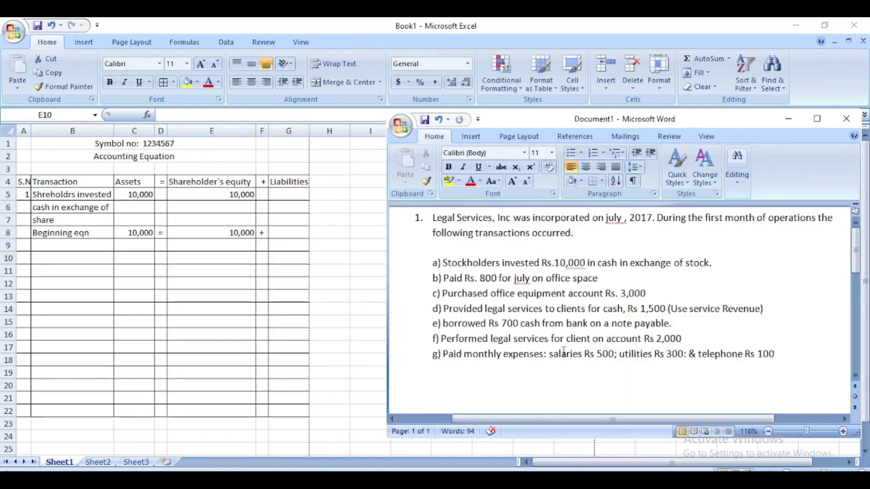
click(281, 232)
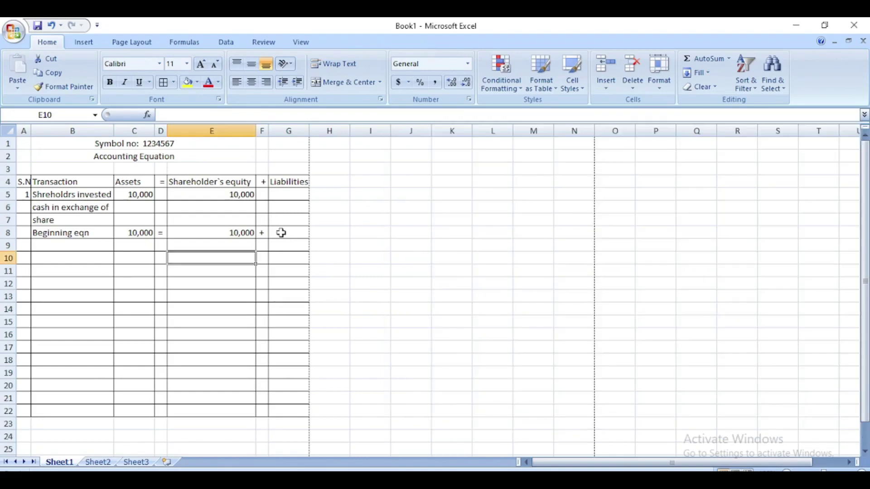
click(280, 233)
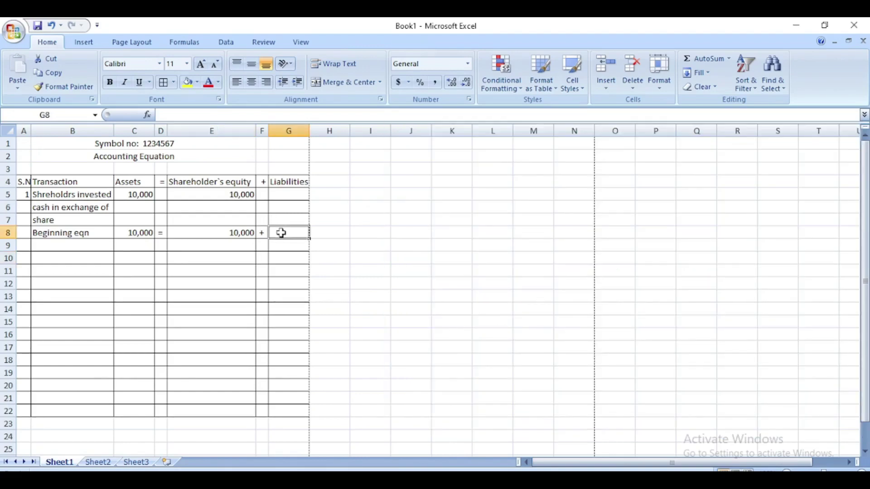
text(0)
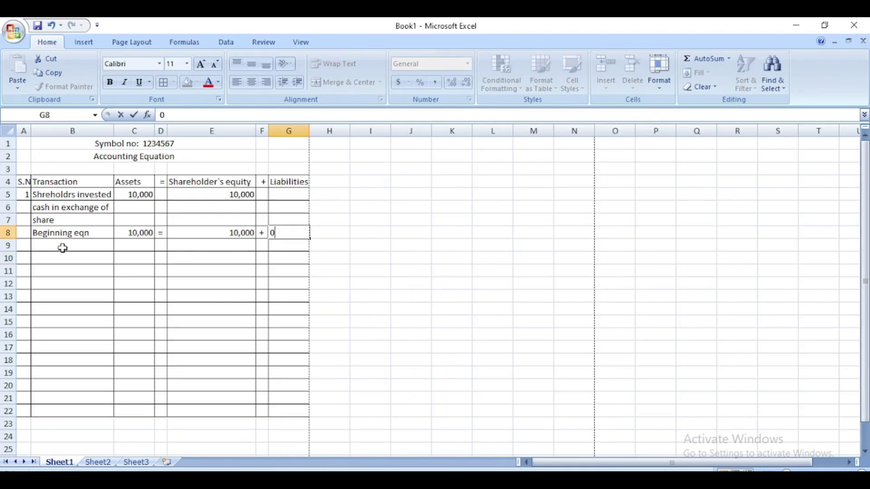
key(Return)
- Enter serial number 2 in cell A9 and bring up the Word document to read the second transaction
key(Left)
key(Left)
key(Up)
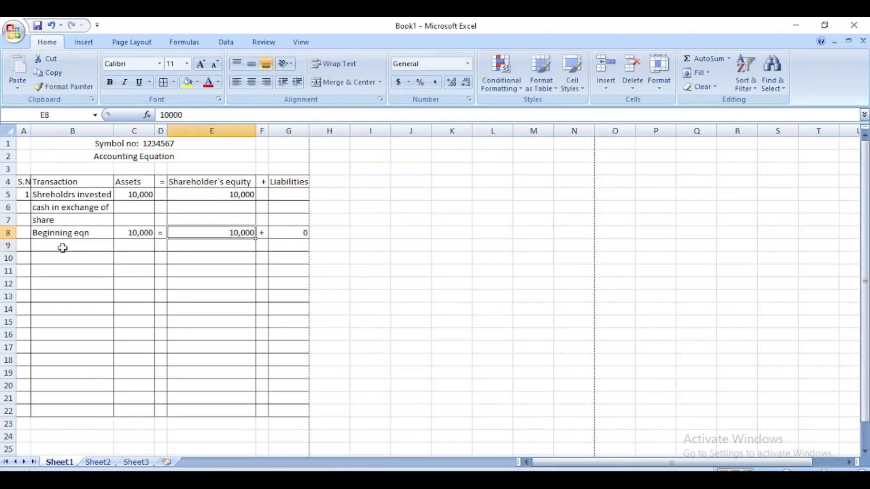
key(Down)
key(Left)
key(Left)
key(Left)
key(Left)
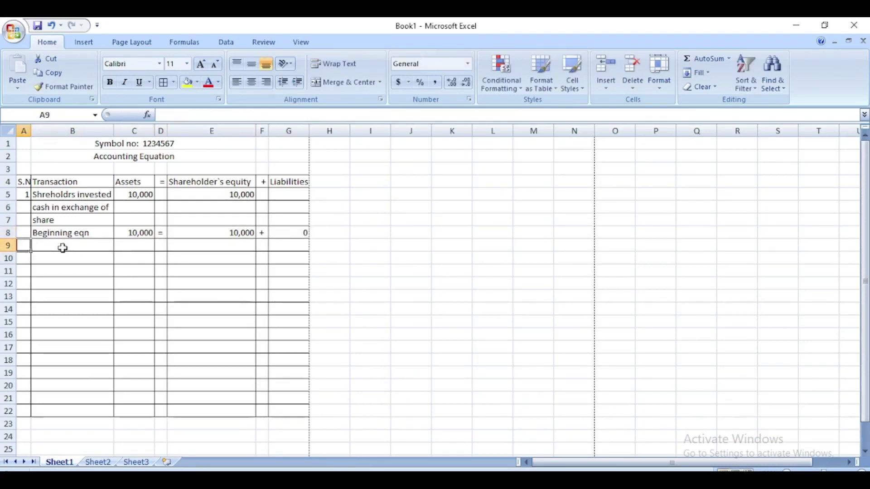
text(2)
key(Tab)
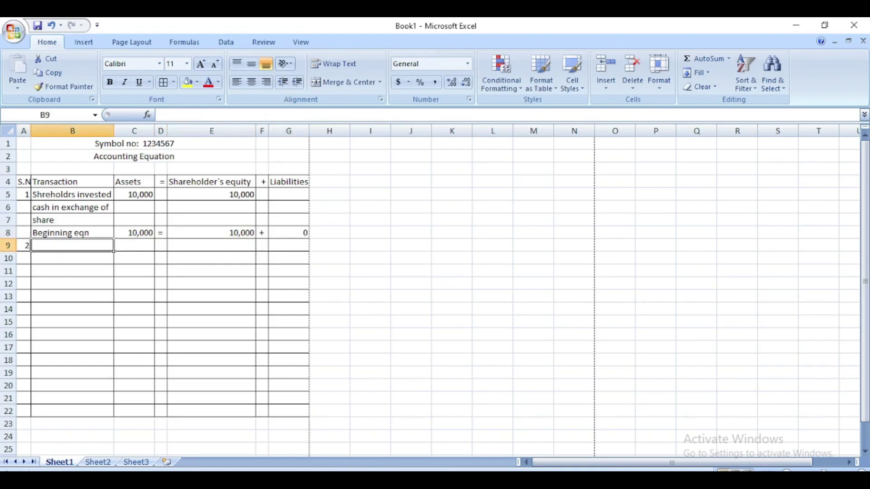
click(524, 451)
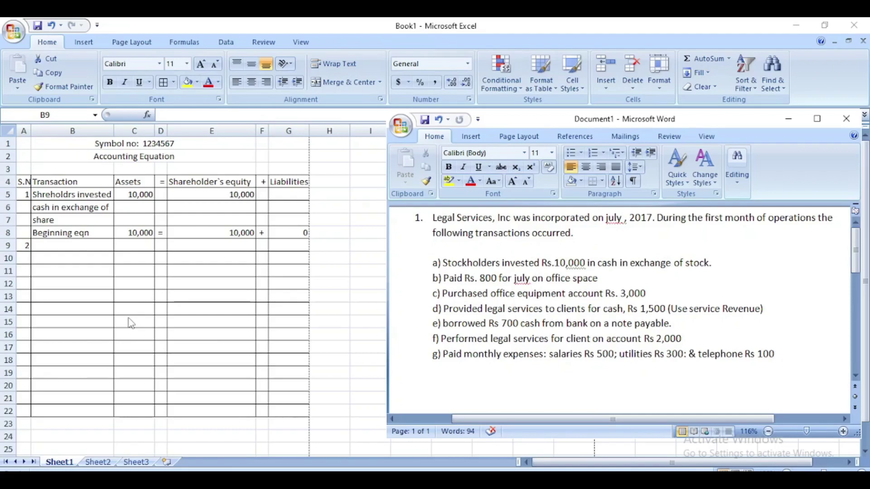
- Describe the second transaction as "Paid rent for july" in cell B9, continued with "on office space" in cell B10
click(75, 242)
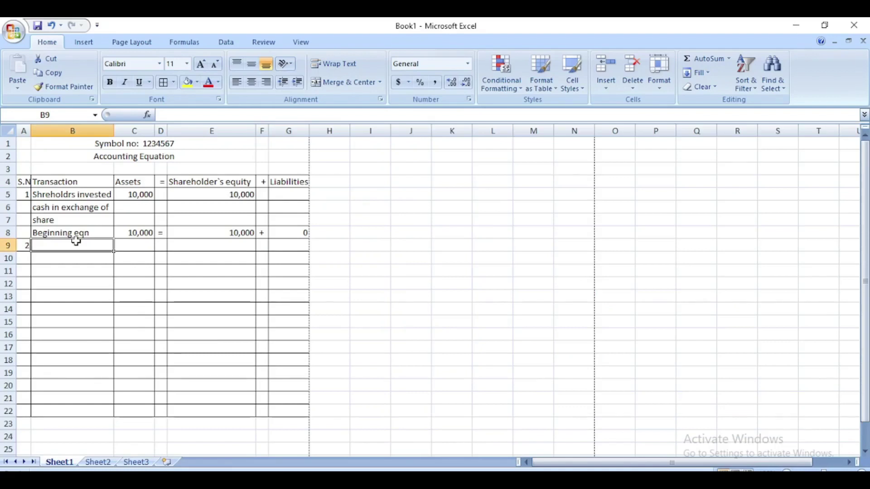
text(Paidren)
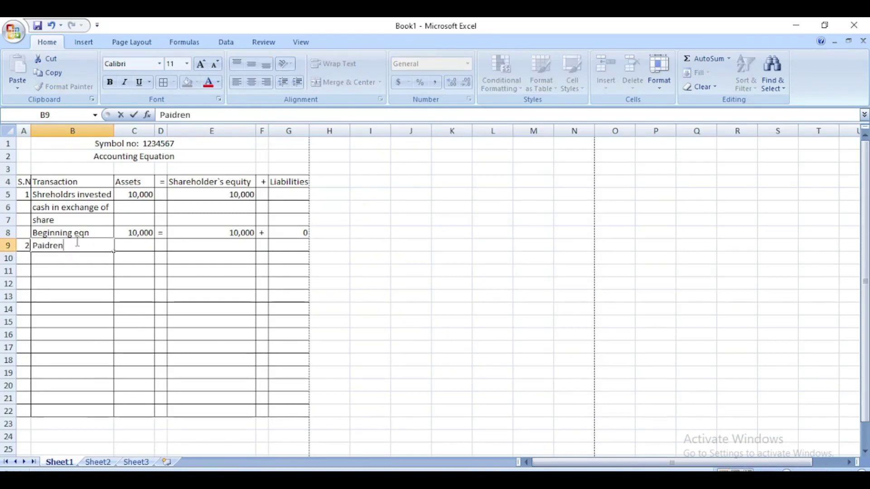
key(Left)
key(Right)
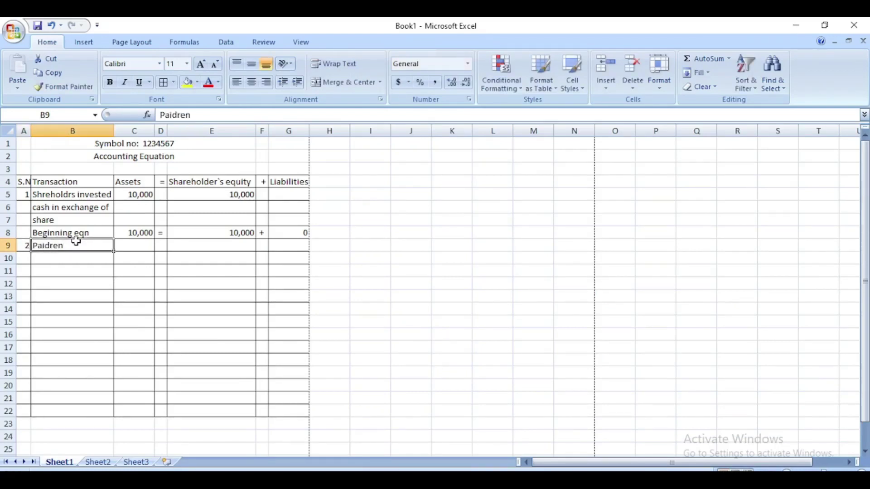
click(177, 115)
key(End)
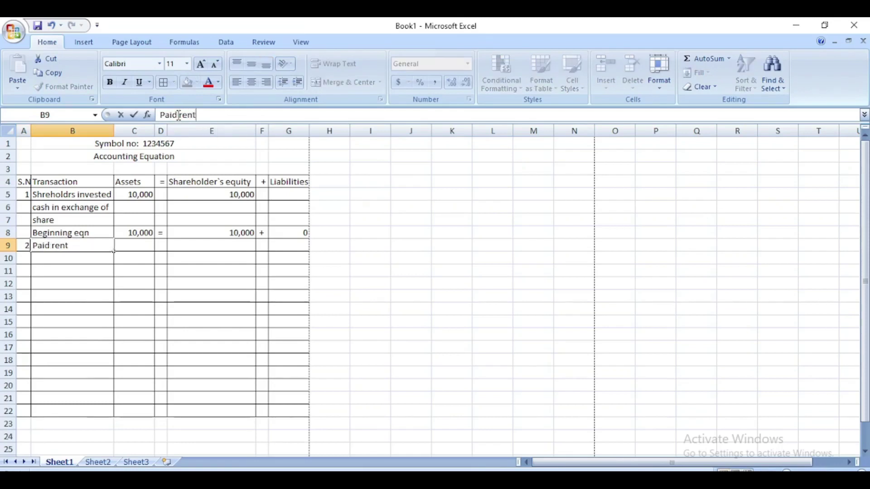
text(for july)
key(Return)
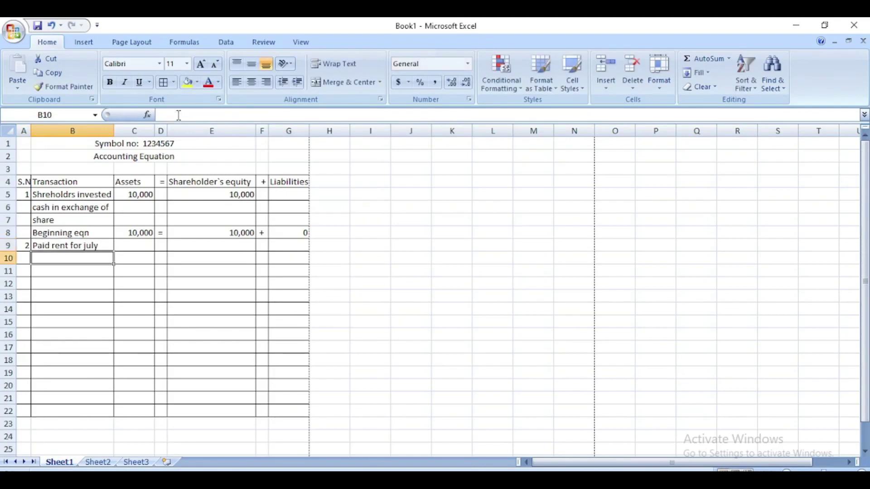
text(on o)
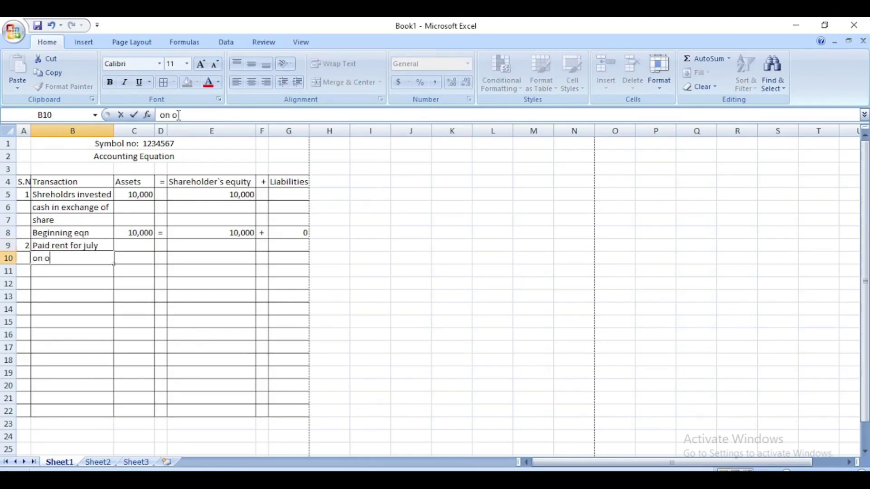
text(ffice space)
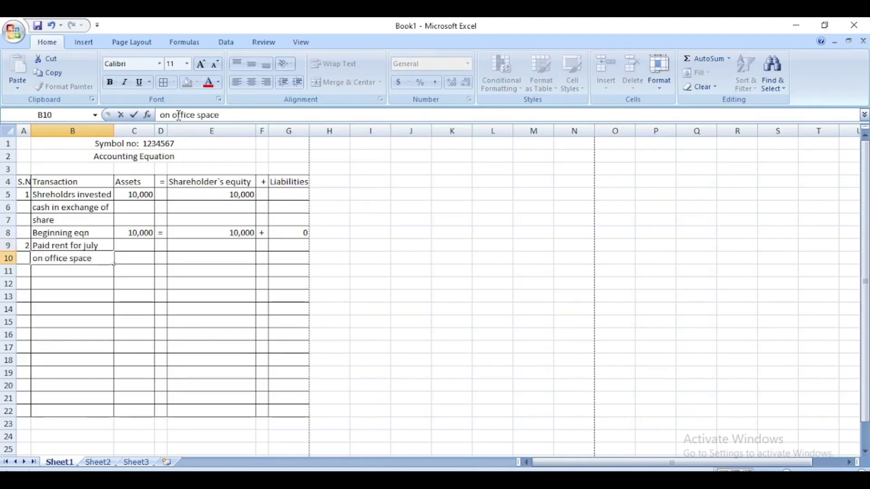
key(Return)
- Record the rent payment as -800 under Assets in cell C9 and -800 under Shareholder's equity in cell E9
key(Up)
key(Up)
key(Right)
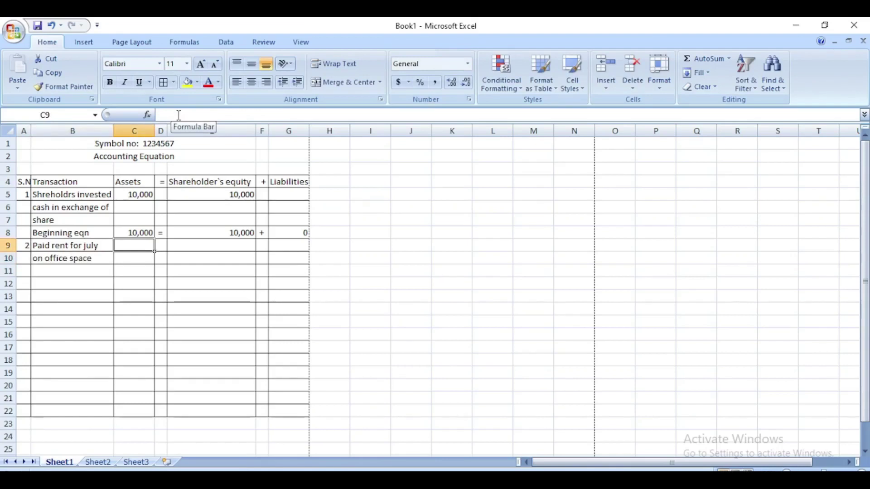
text((800)
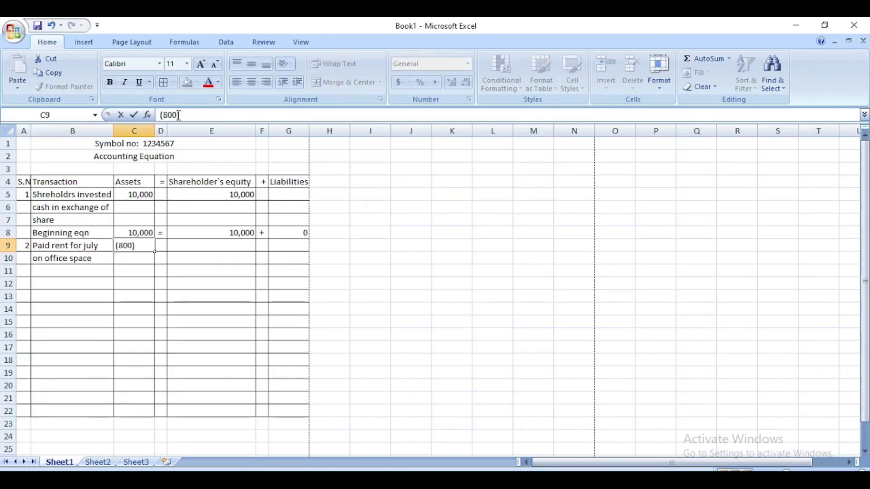
key(Tab)
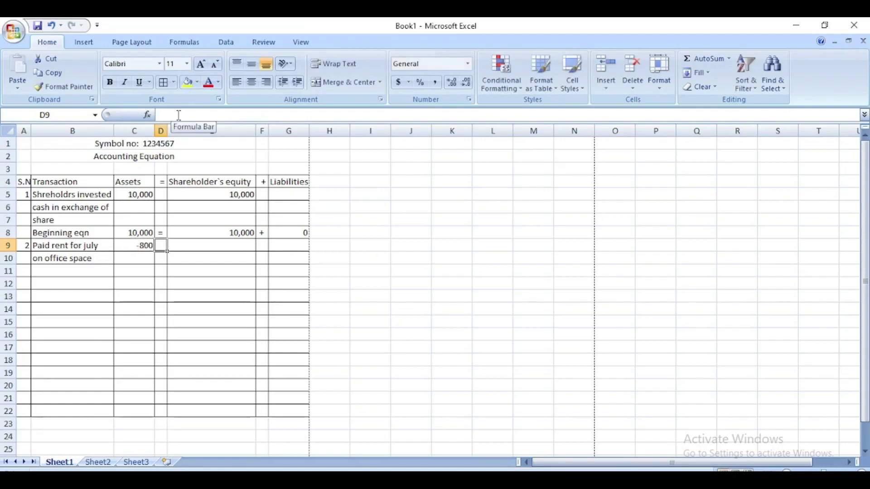
key(Tab)
text(-800)
key(Tab)
key(Down)
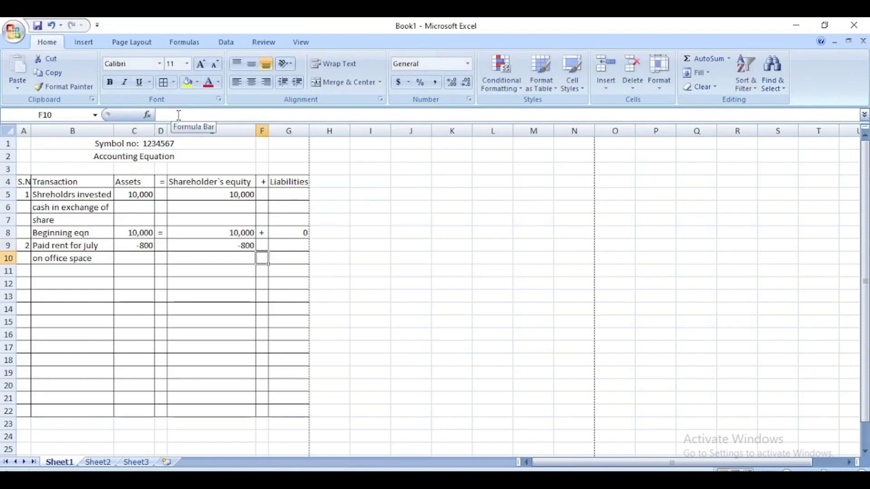
key(Left)
key(Left)
key(Left)
key(Left)
key(Down)
key(Left)
text(3)
key(Tab)
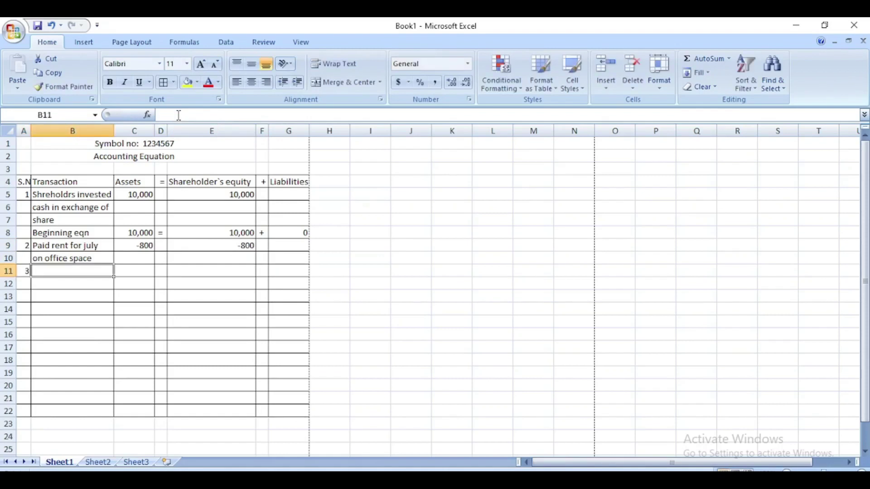
key(BackSpace)
key(Left)
key(Delete)
- Label the equation row below the rent transaction "New eqn" in cell B11, with a space and a lowercase e
key(Tab)
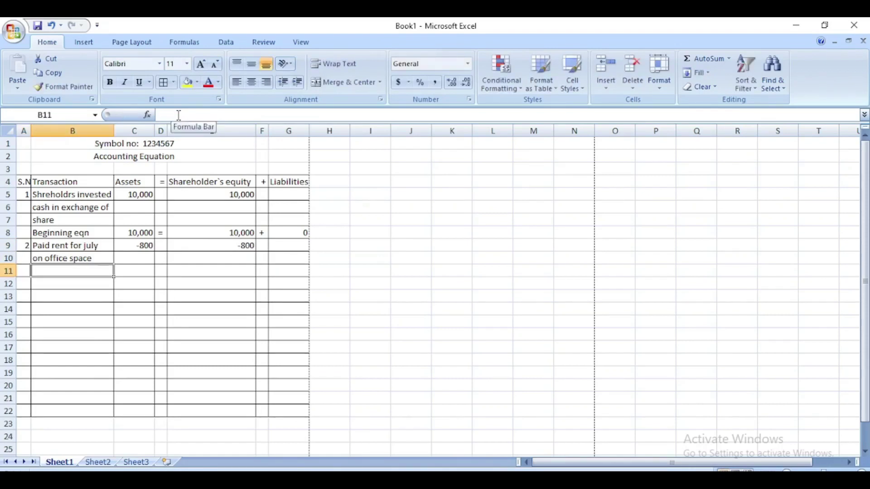
text(NewEqn)
key(Return)
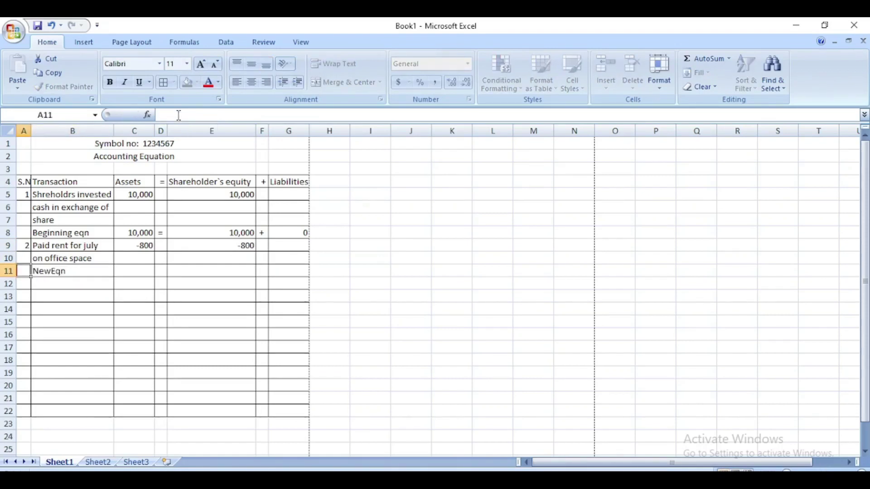
key(Up)
key(Up)
key(Right)
key(Down)
click(180, 116)
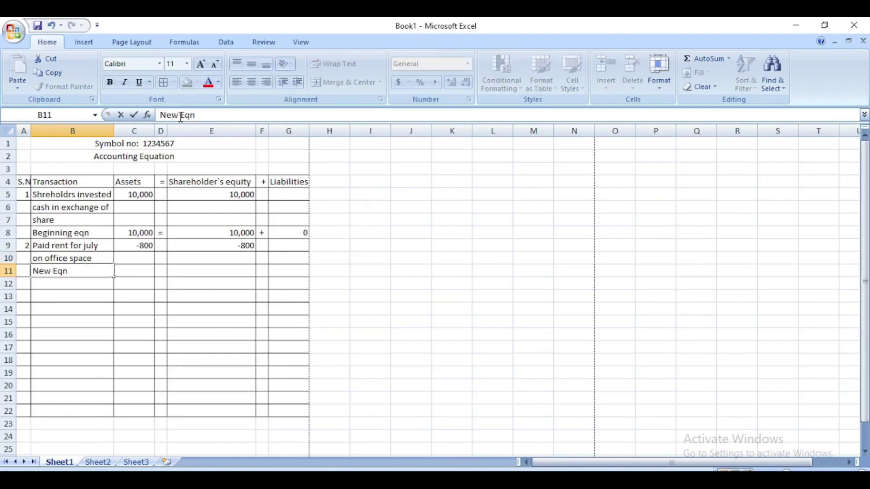
key(Delete)
text(e)
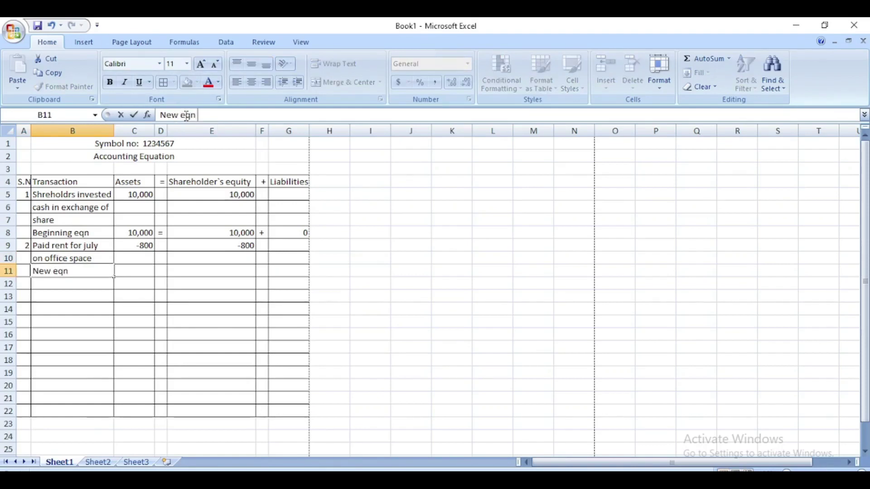
key(Return)
- Enter 9200 as the Assets amount of the New eqn row in cell C11
key(Up)
key(Right)
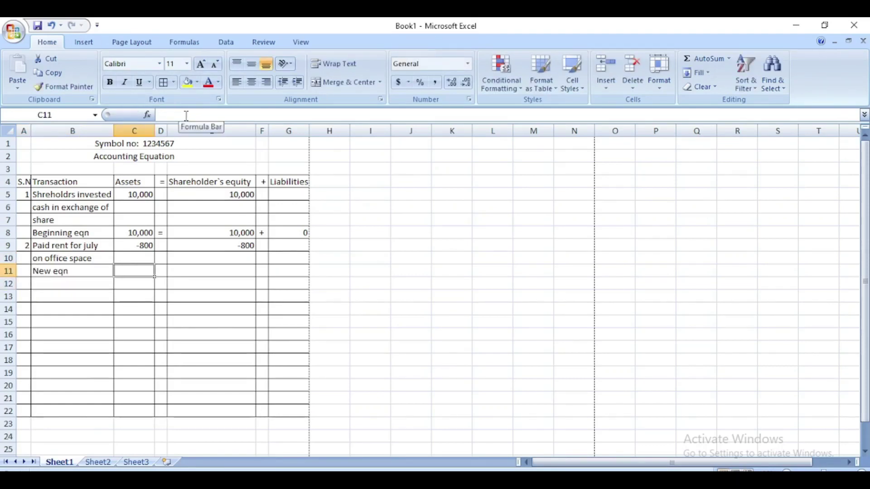
text(9200)
key(Left)
key(Right)
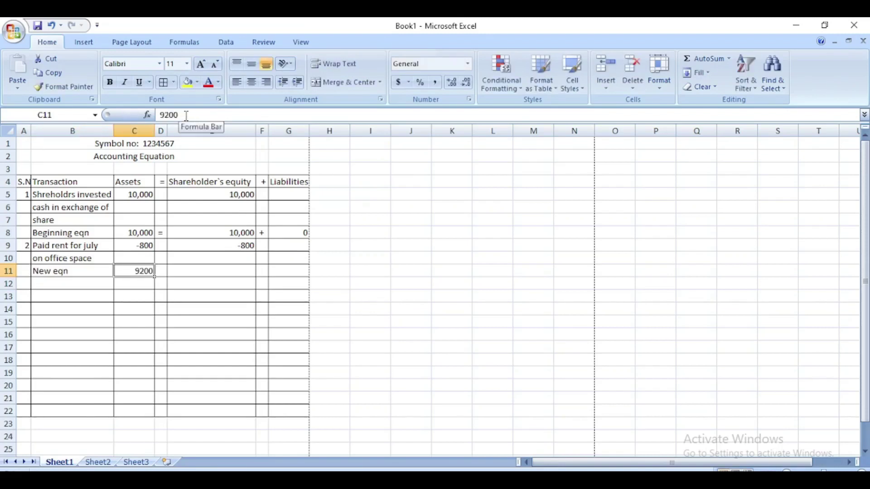
- Enter a plain equals sign in cell D11, without any cell reference
key(Right)
text(=)
key(Left)
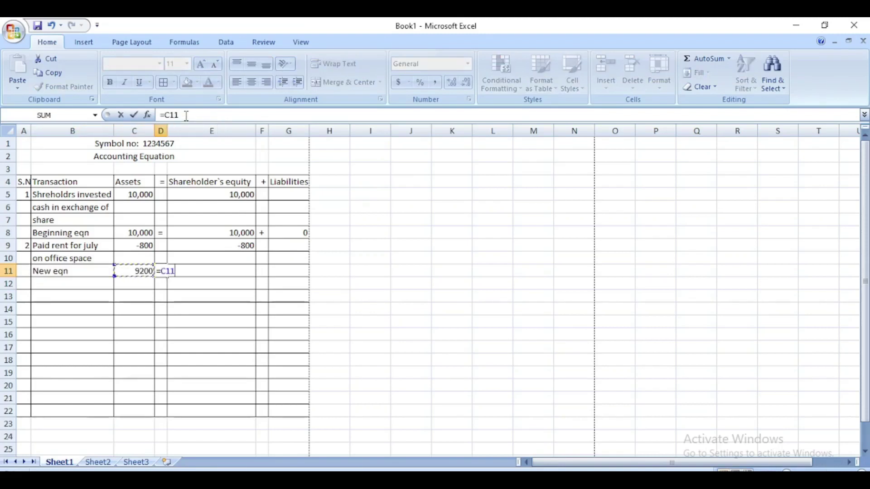
key(BackSpace)
key(ctrl+Return)
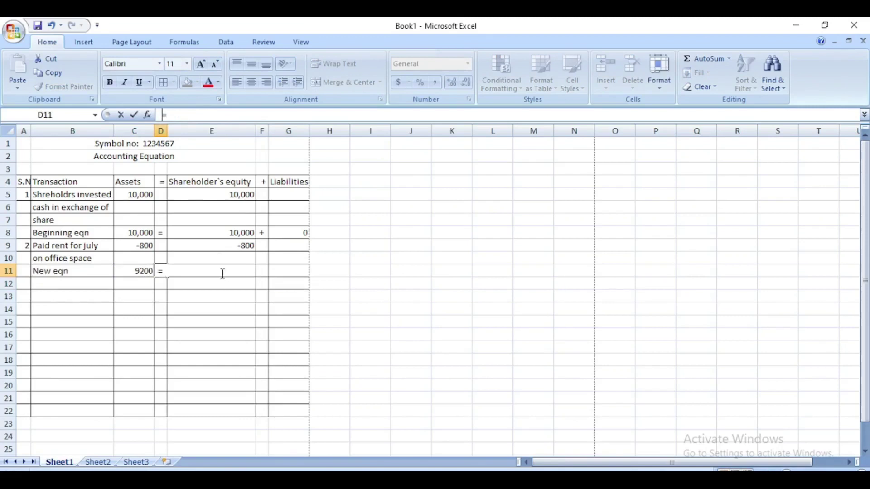
click(203, 291)
- Complete the New eqn row with 9200 in cell E11, a plus sign in F11 and 0 in G11
click(208, 271)
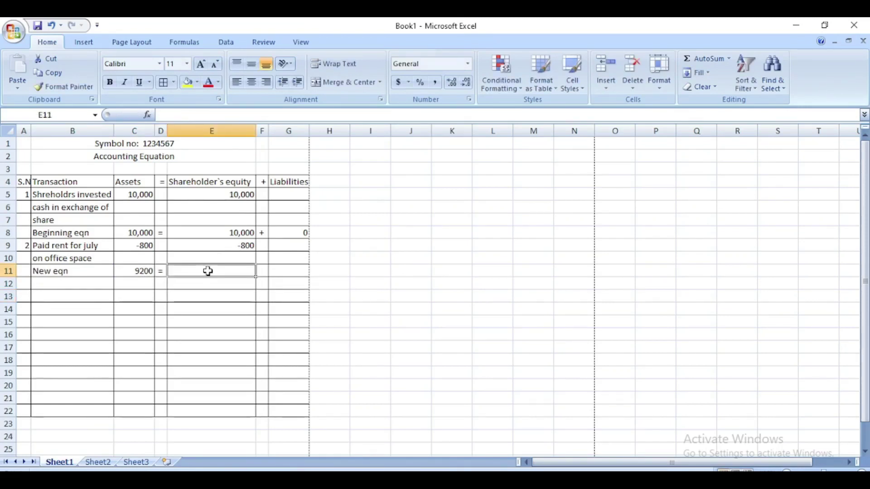
text(9200)
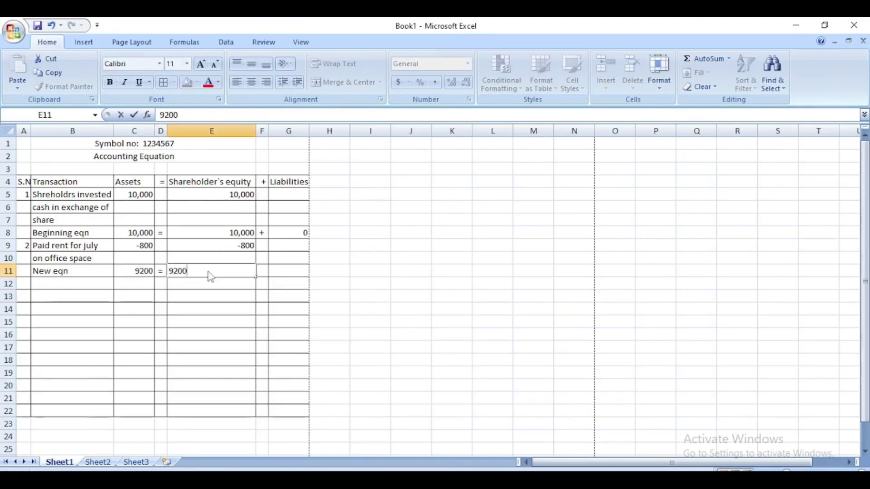
key(Tab)
text(+)
key(Tab)
text(0)
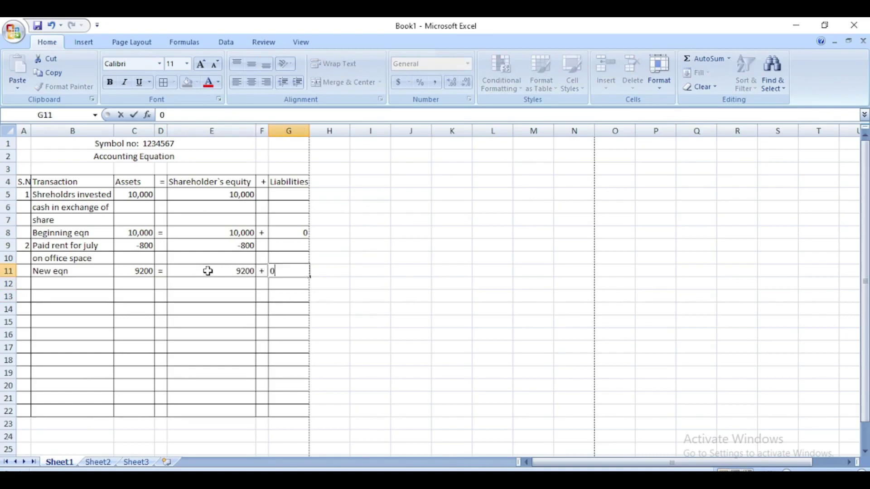
key(Return)
- Enter serial number 3 in cell A12 and bring up the Word document to read the third transaction
key(Home)
text(3)
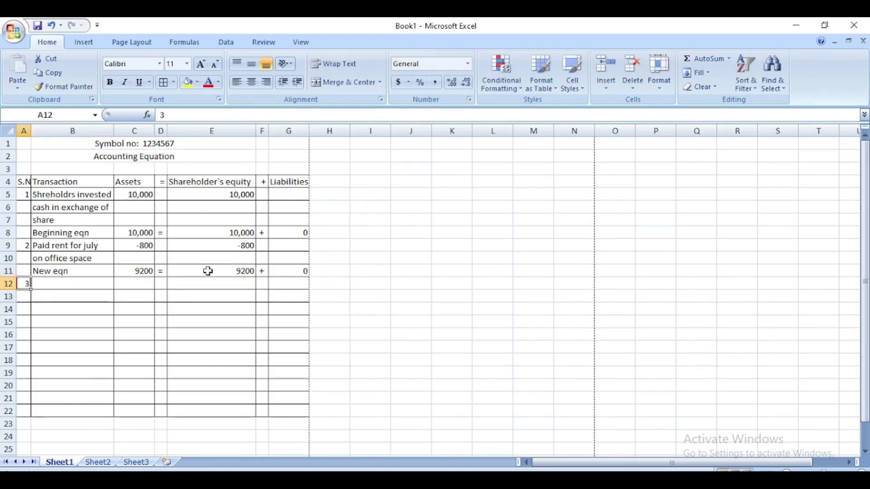
key(Tab)
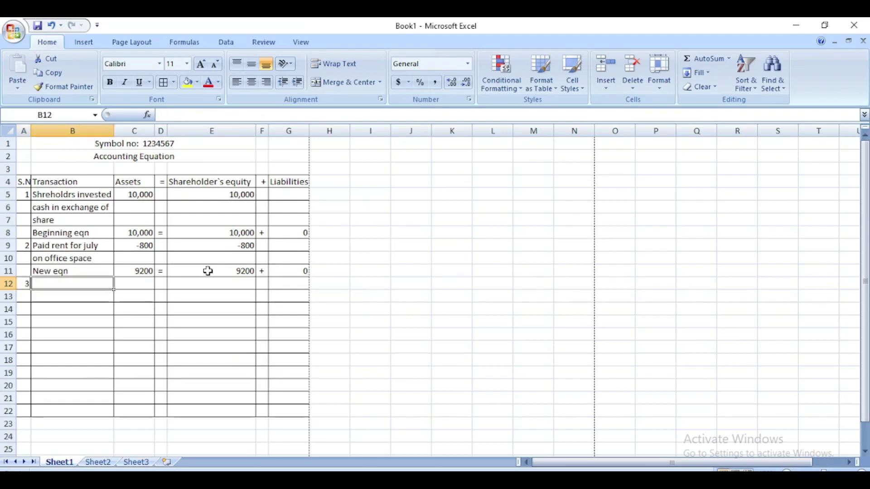
mouse_move(516, 478)
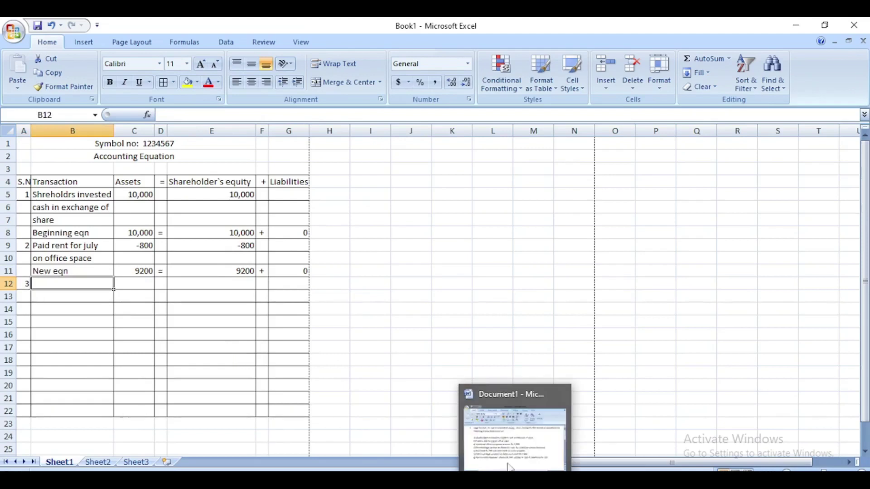
click(514, 451)
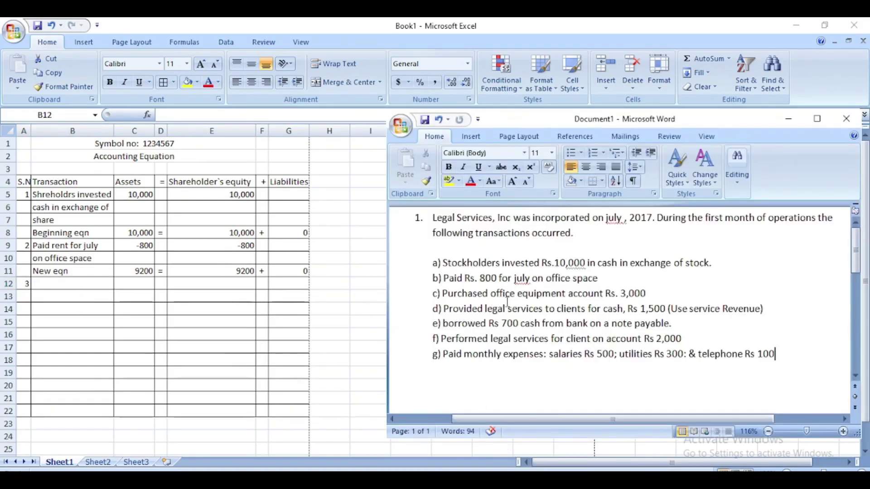
- Return to the worksheet and enter "Purchase office" as the first line of the third transaction in cell B12
click(57, 284)
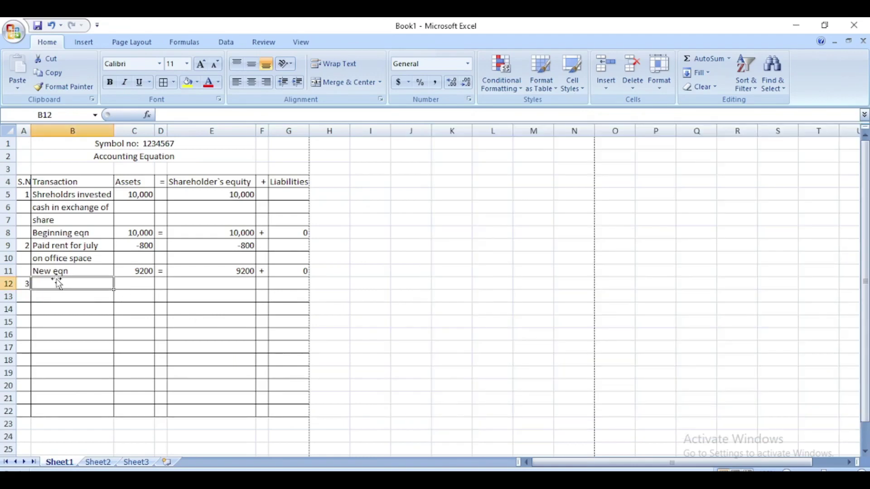
text(Pu)
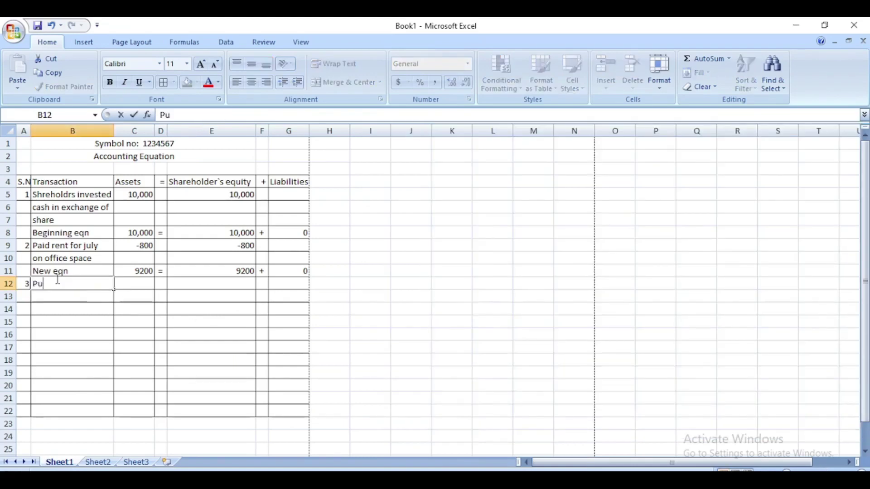
text(rchase office)
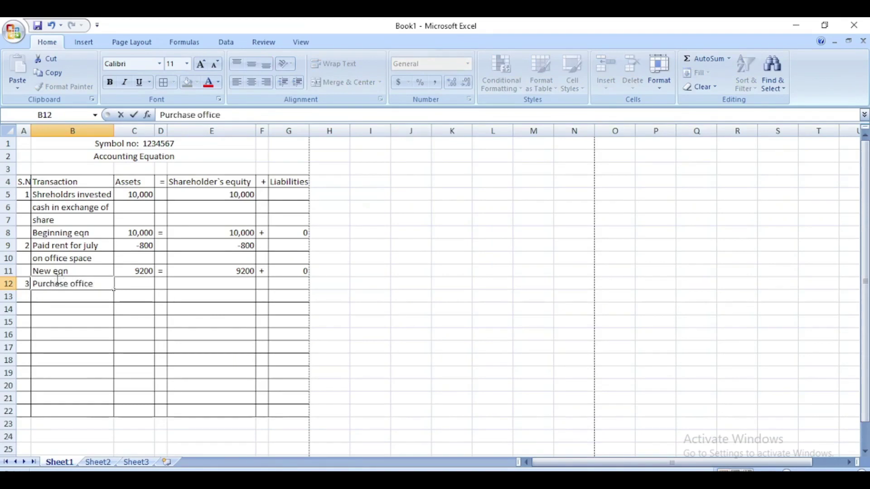
text( equi)
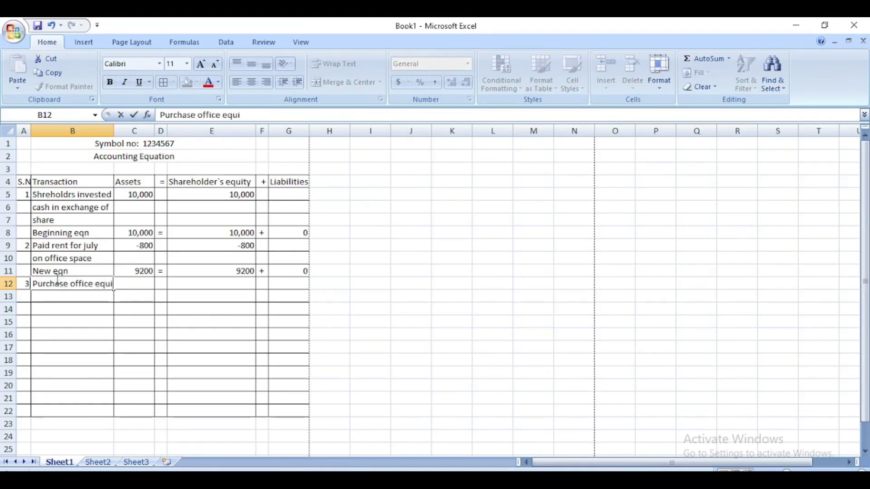
key(BackSpace)
text(p)
key(ctrl+Return)
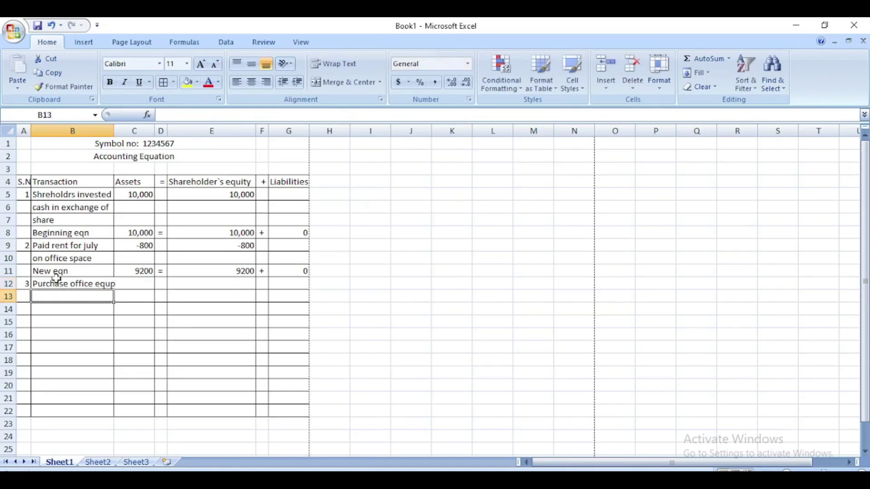
click(244, 115)
key(BackSpace)
key(BackSpace)
key(BackSpace)
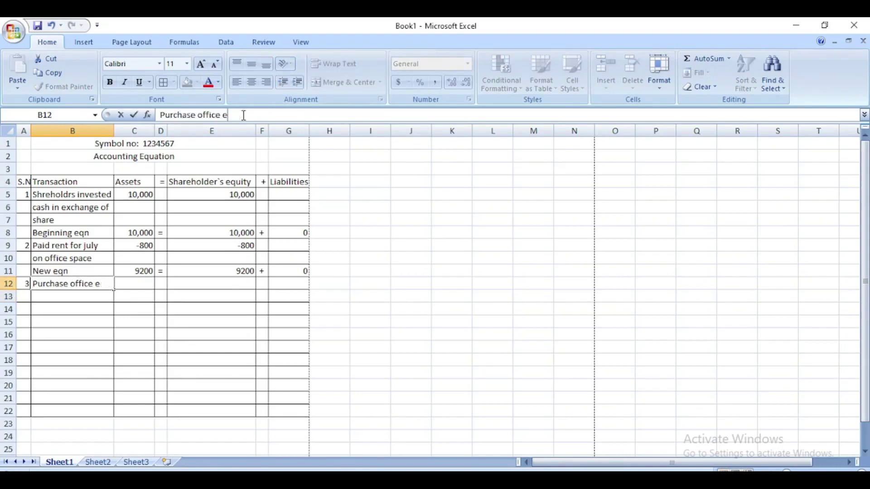
key(Return)
- Continue the third transaction's description with "equipment" in cell B13, and select its Assets cell C12
text(equip)
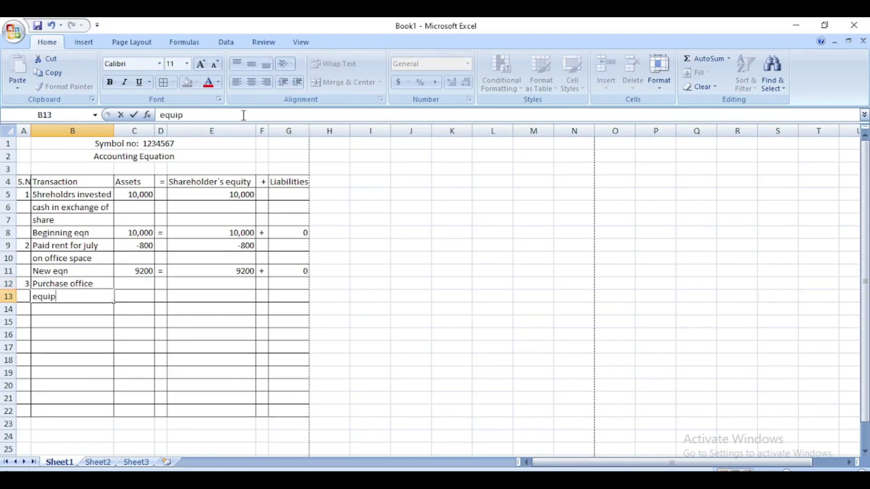
text(ment)
key(ctrl+Return)
key(Up)
key(Right)
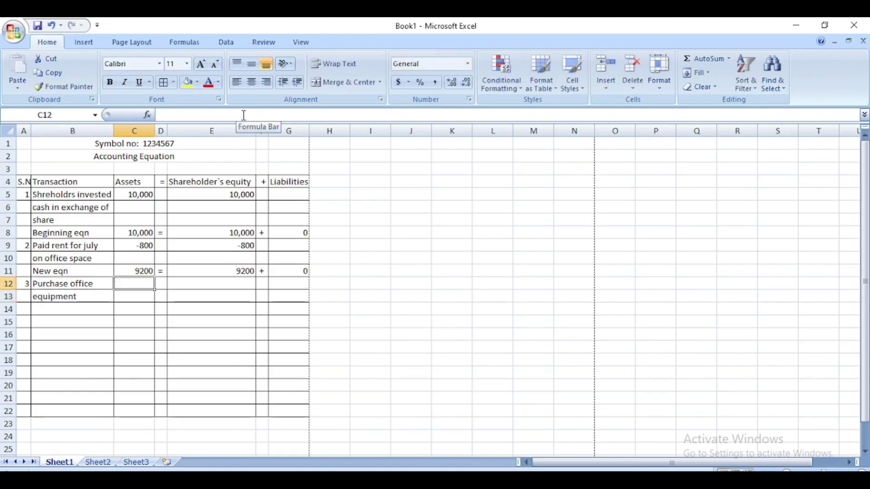
- Extend the third transaction's description in cell B13 to "equipment on acc" and select its Assets cell C12
key(Left)
key(Down)
click(241, 114)
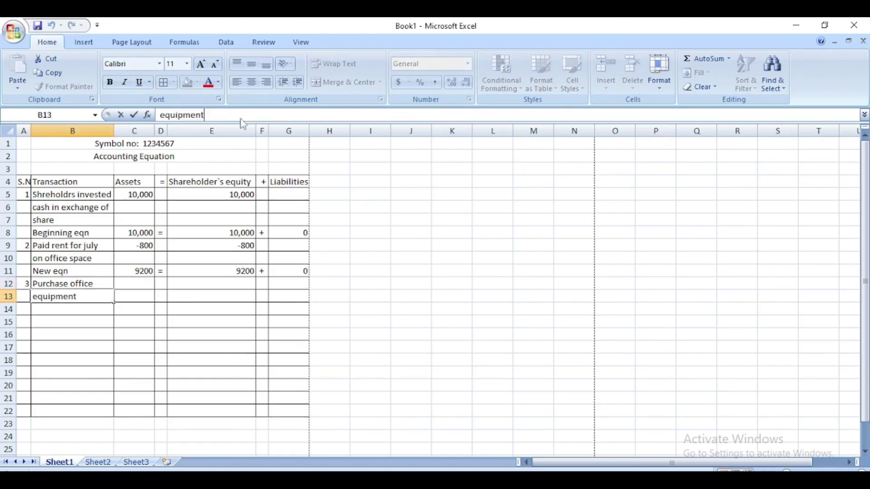
text(on acc)
key(Tab)
key(Up)
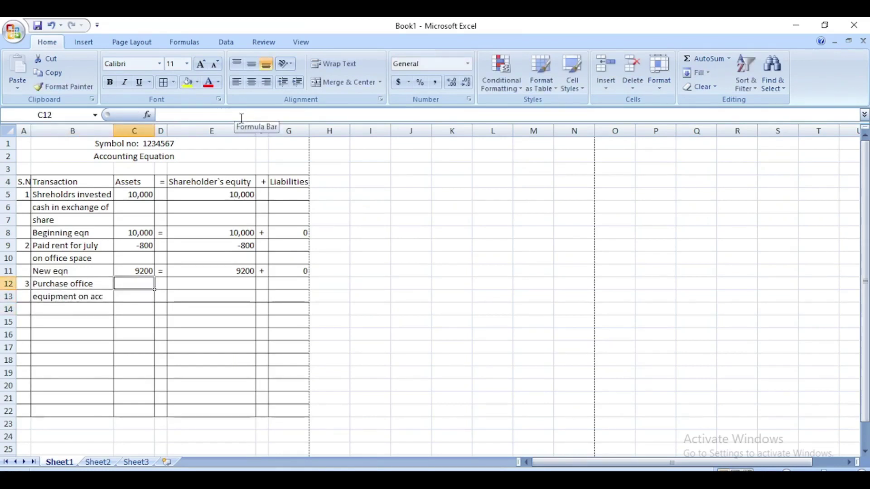
- Record the office equipment purchase as 3000 in Assets cell C12 and 3000 in Liabilities cell G12
text(3000)
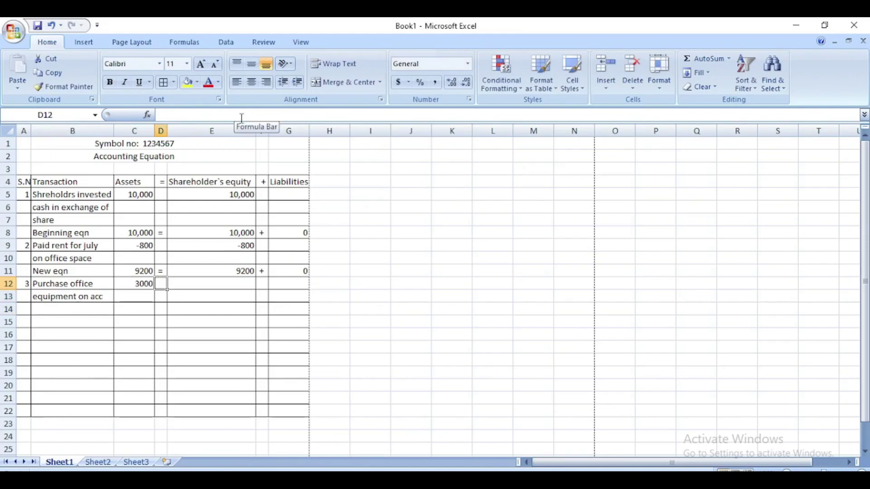
key(Right)
key(Right)
key(Right)
text(3000)
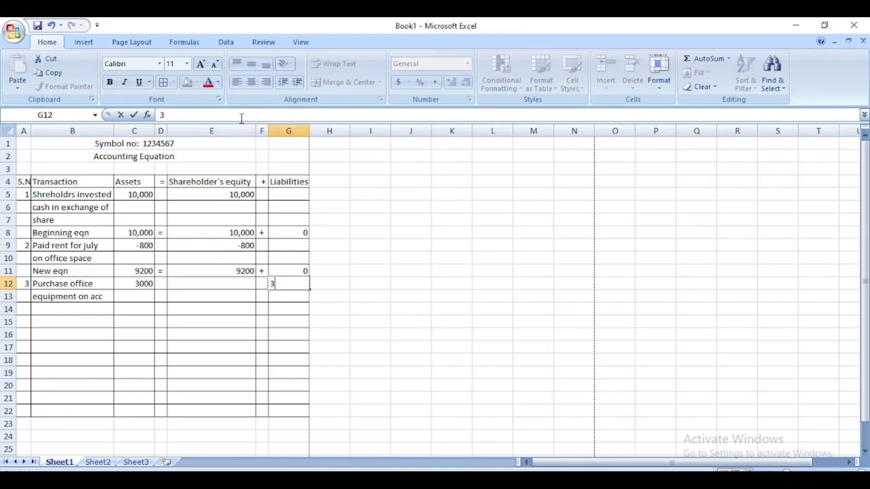
key(Return)
- Start the equation row for the third transaction with "New eqn" in cell B14 and 12200 in C14
key(Left)
key(Left)
key(Left)
key(Left)
key(Down)
key(Left)
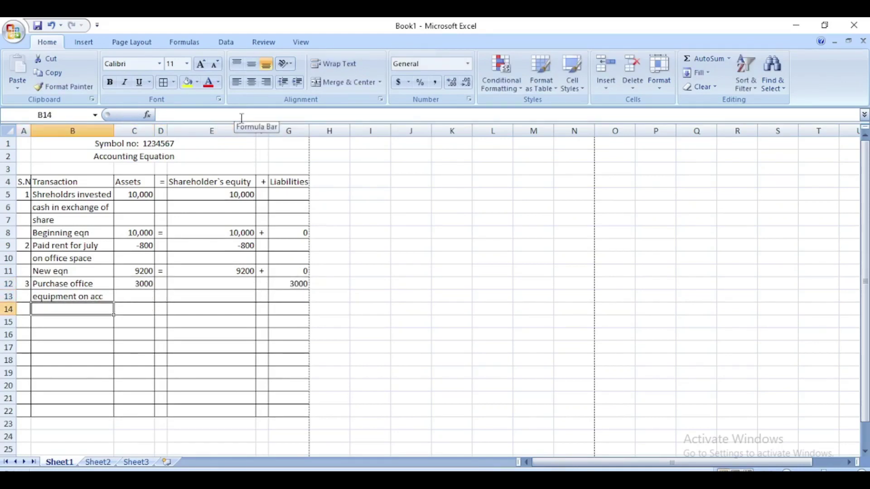
text(New eqn)
key(Tab)
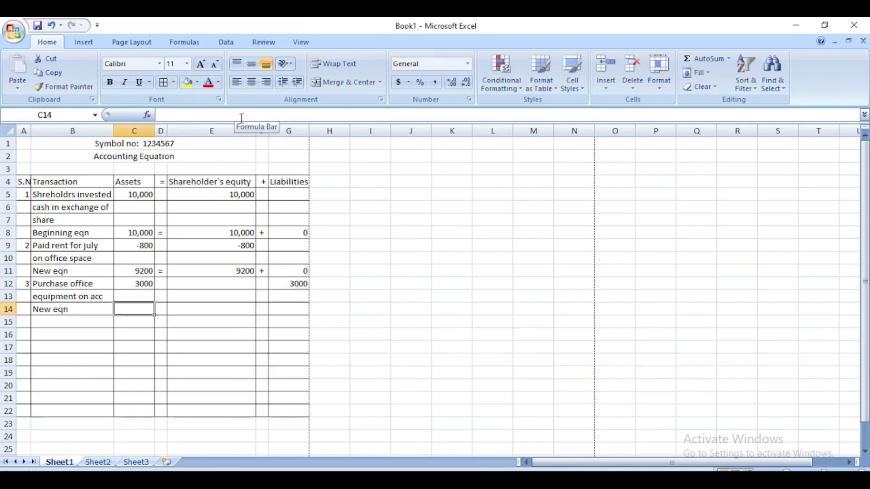
text(12200)
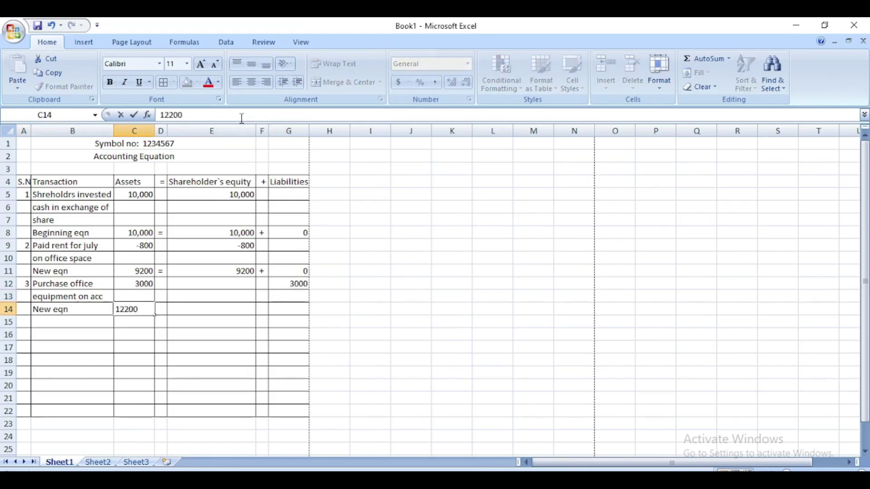
- Complete the New eqn row with 9200 in cell E14, a plus sign in F14 and 3000 in G14
key(Left)
key(Right)
key(Right)
key(Right)
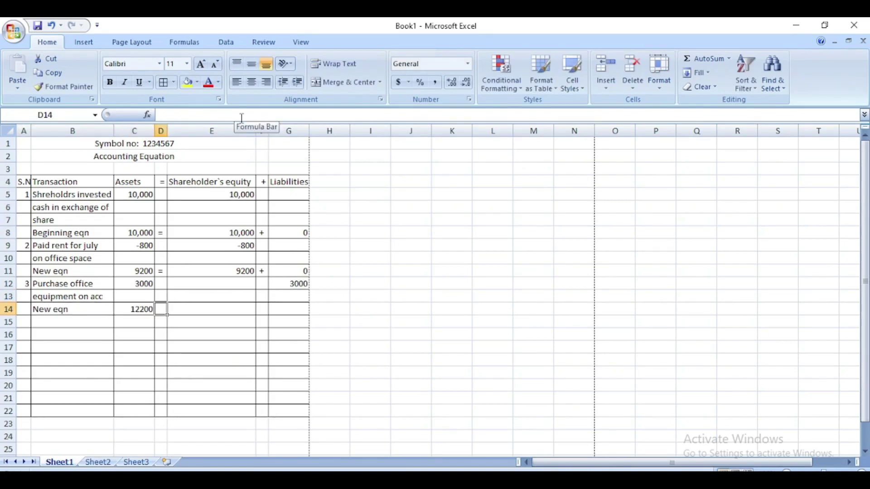
text(9200)
key(Right)
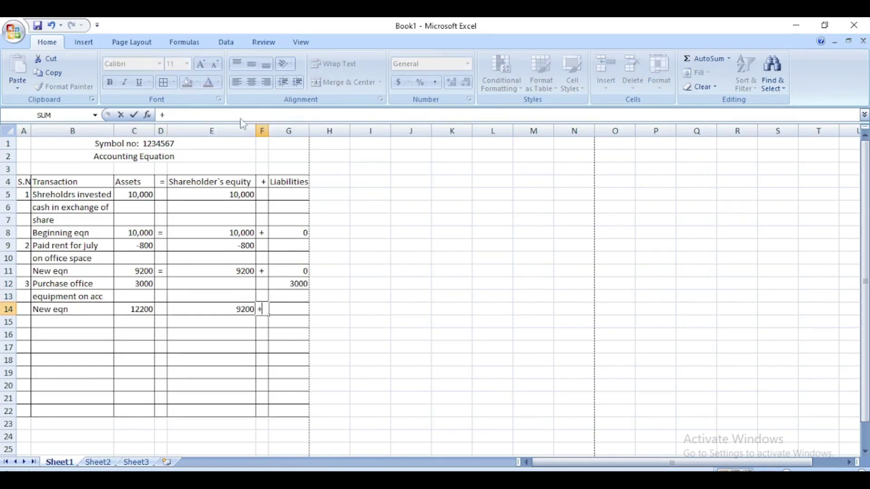
text(+)
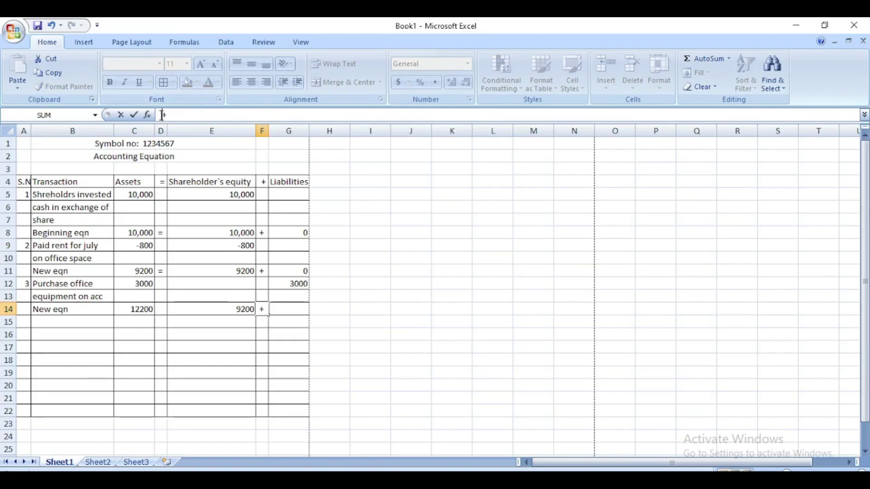
click(134, 115)
click(295, 309)
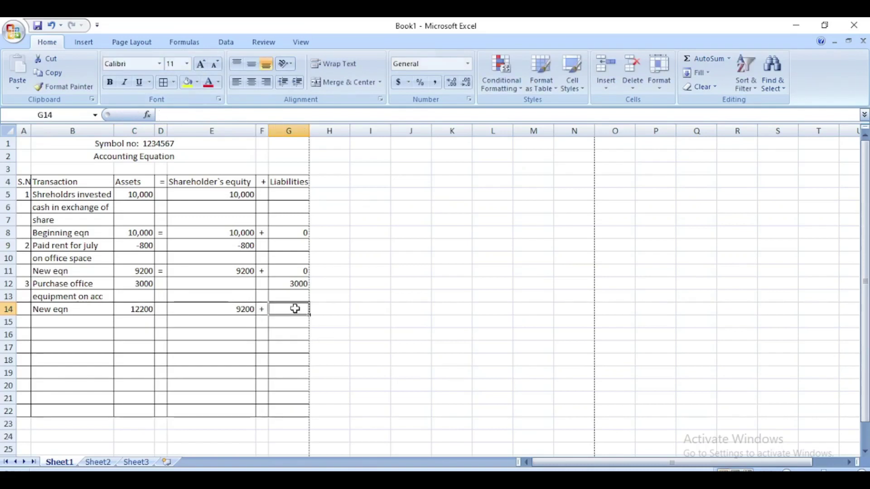
text(3000)
key(Return)
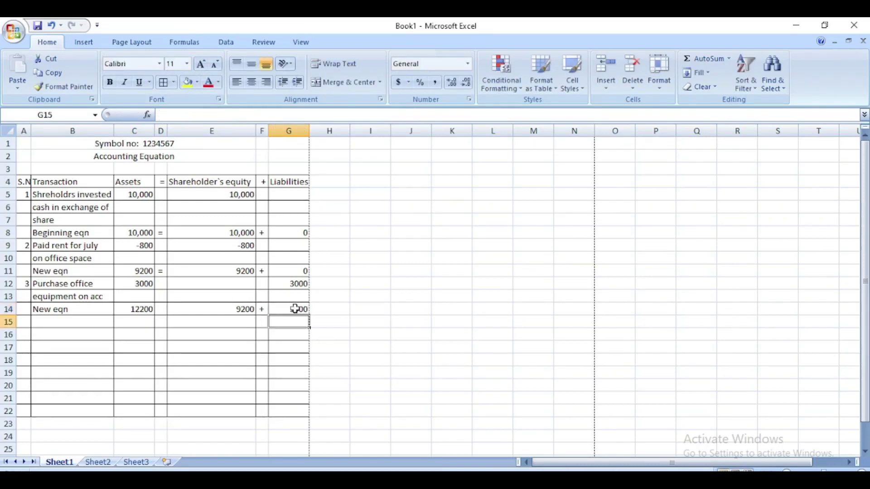
- Enter serial number 4 in cell A15 and bring up the Word document to read the fourth transaction
key(Home)
text(4)
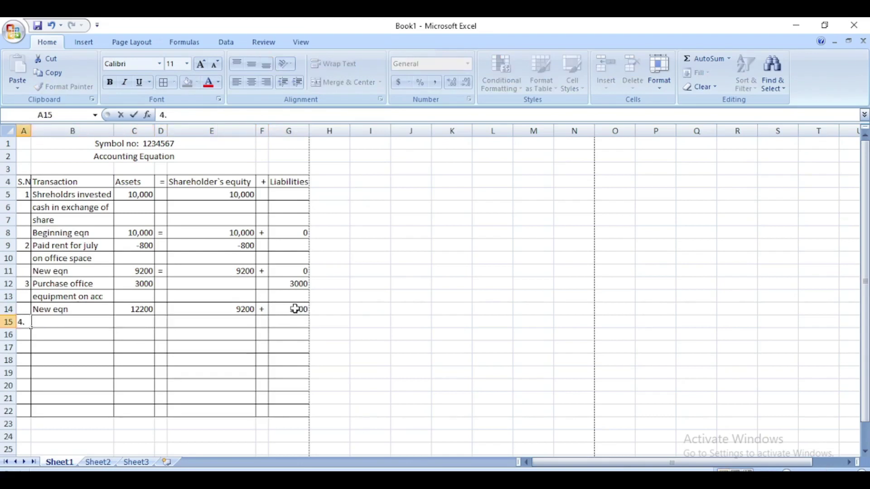
key(Tab)
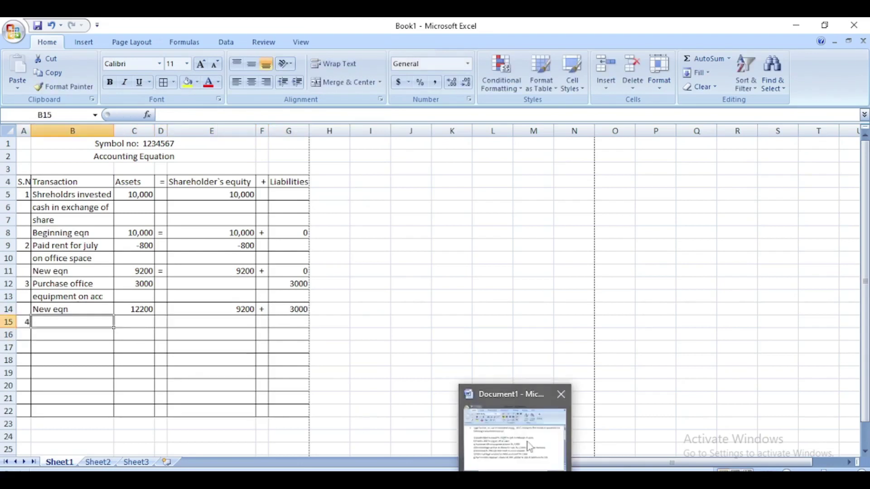
click(521, 431)
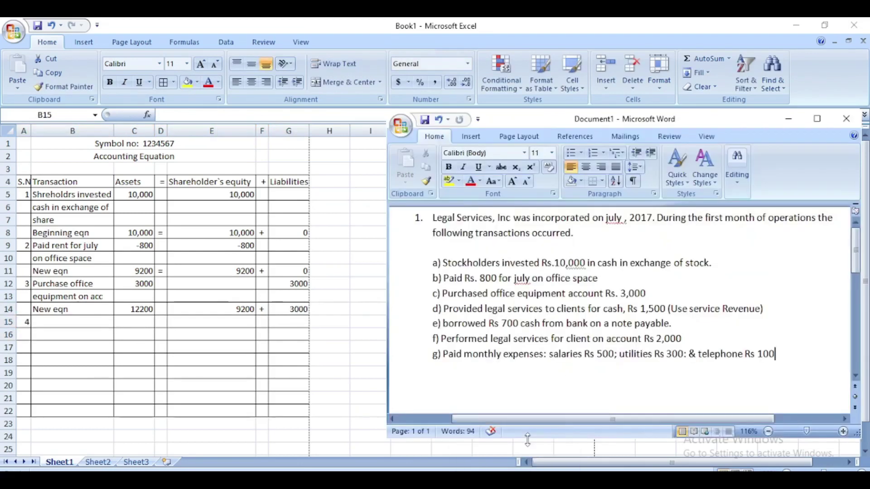
- Return to the worksheet and enter "Provide legal service" as the fourth transaction's description in cell B15
click(71, 324)
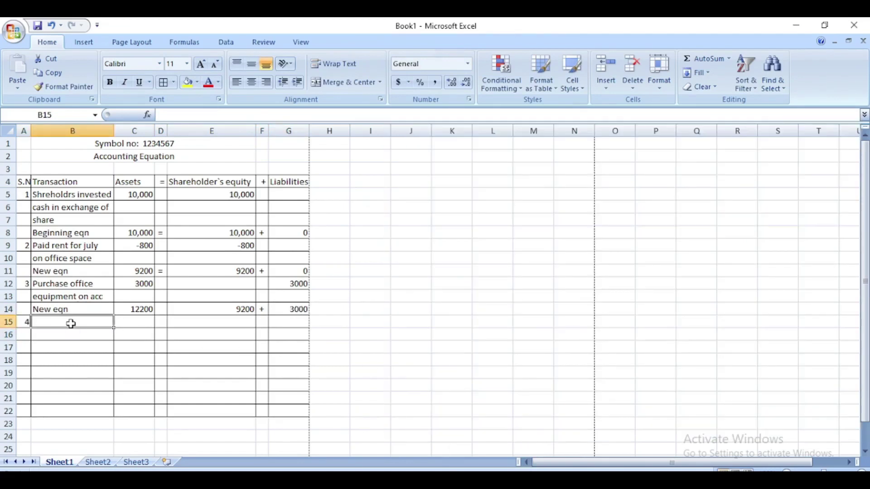
text(P)
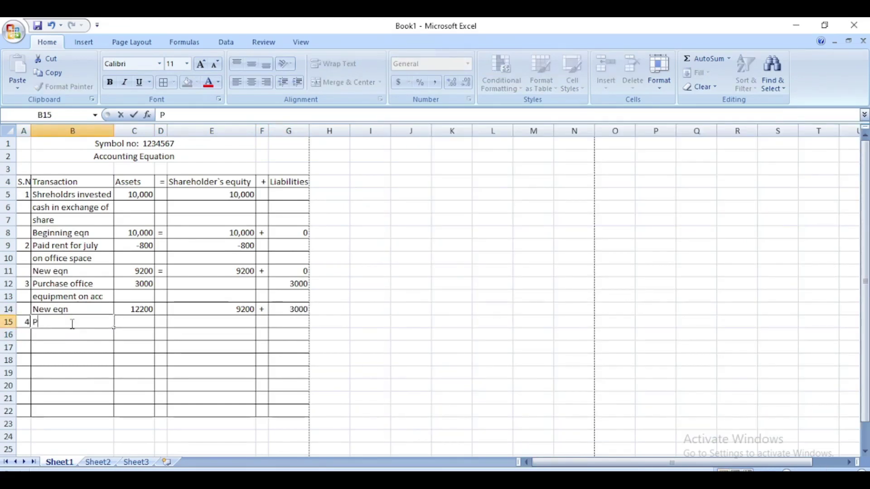
text(rovide le)
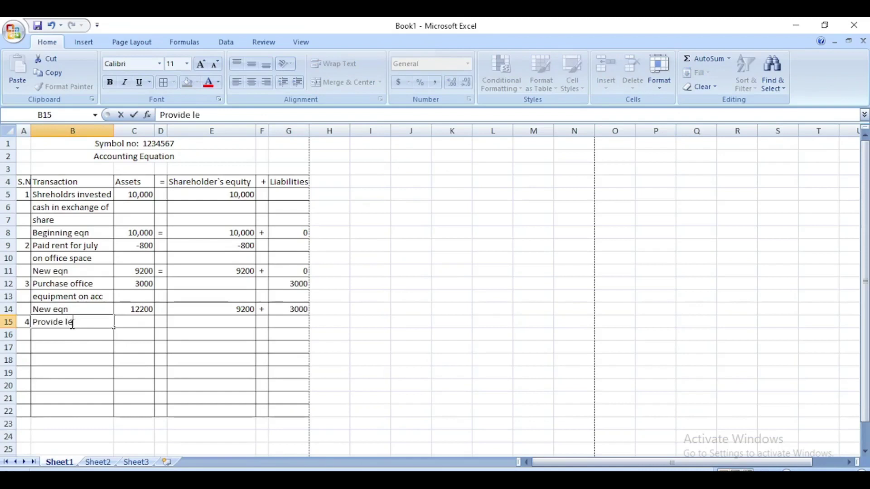
text(gal serv)
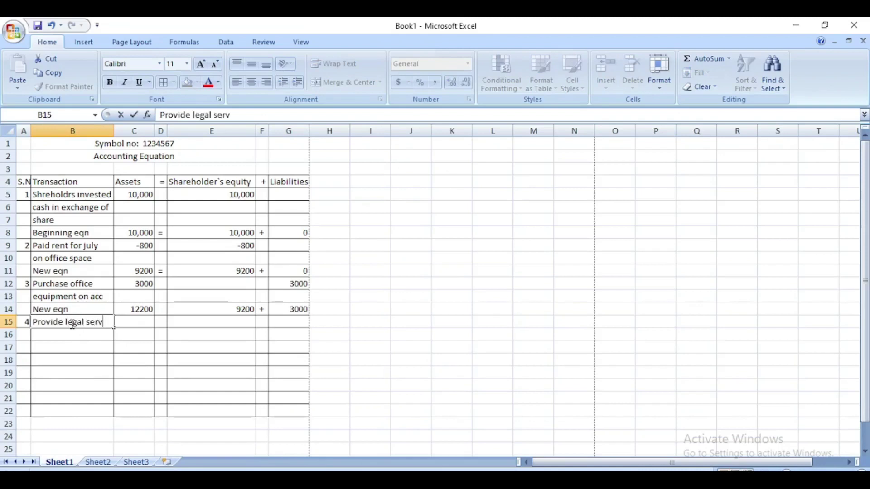
text(ice)
key(Tab)
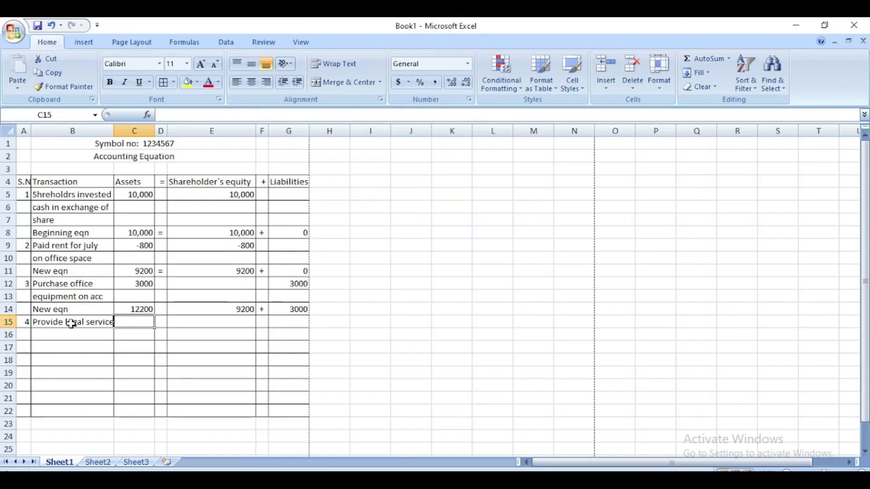
- Record the legal service income as 1500 in Assets cell C15 and 1500 in Shareholder's equity cell E15
text(1500)
key(Tab)
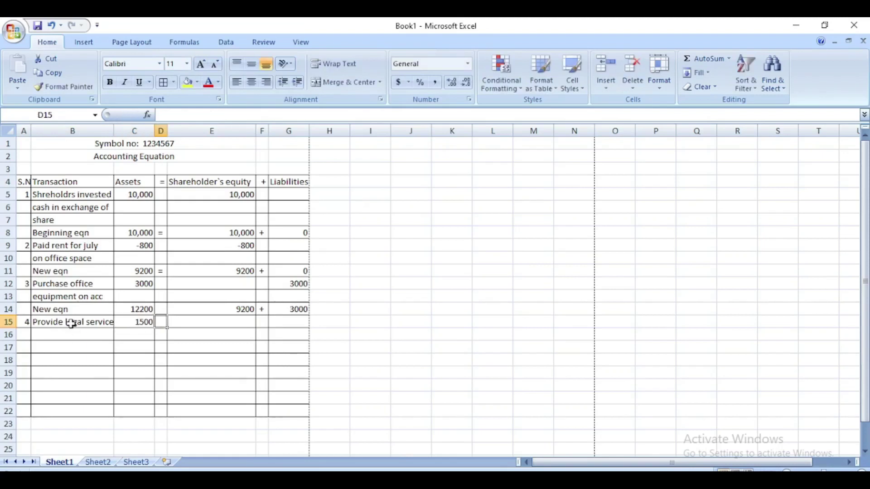
key(Tab)
text(1500)
key(Return)
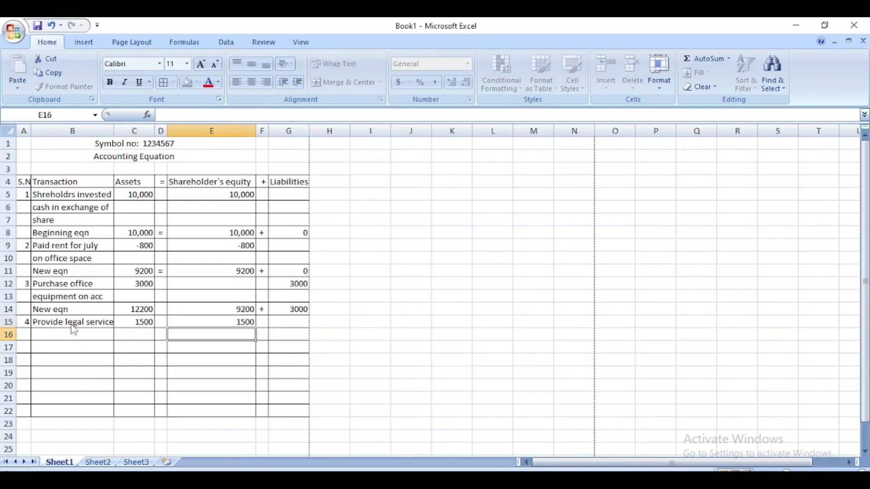
- Start the equation row for the fourth transaction with "New eqn" in cell B16 and 13700 in C16
key(Left)
key(Left)
key(Left)
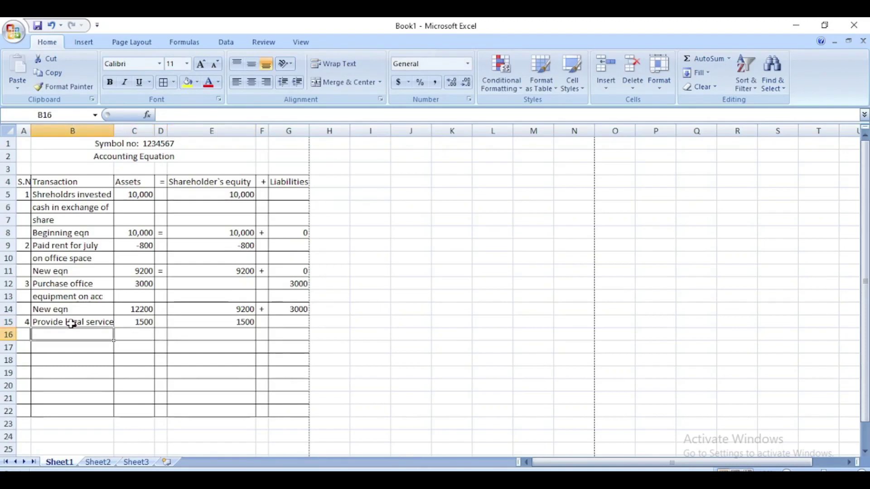
text(New)
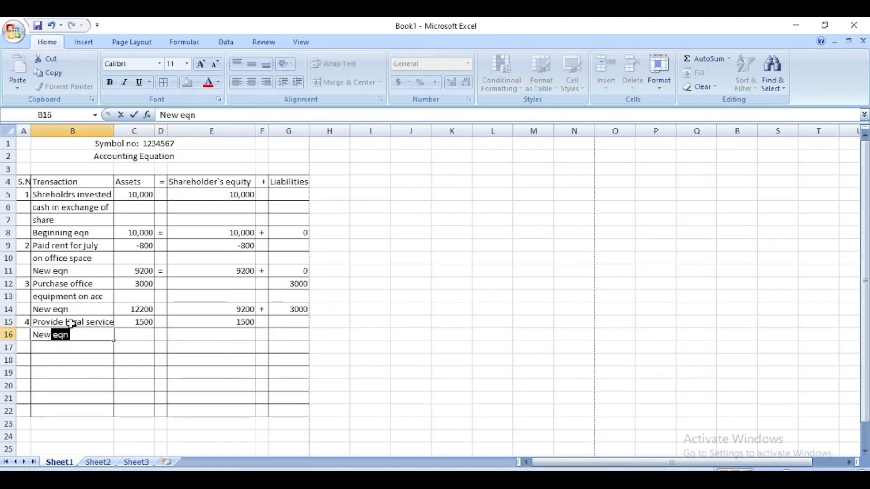
key(Right)
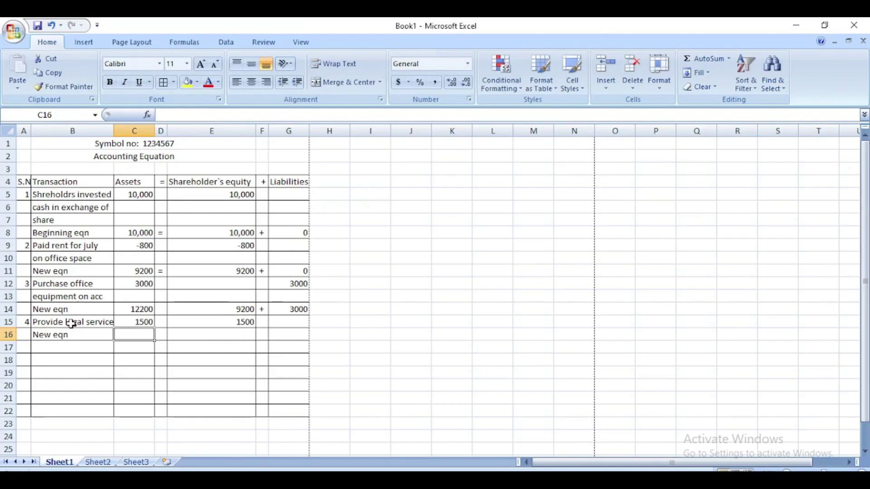
text(13700)
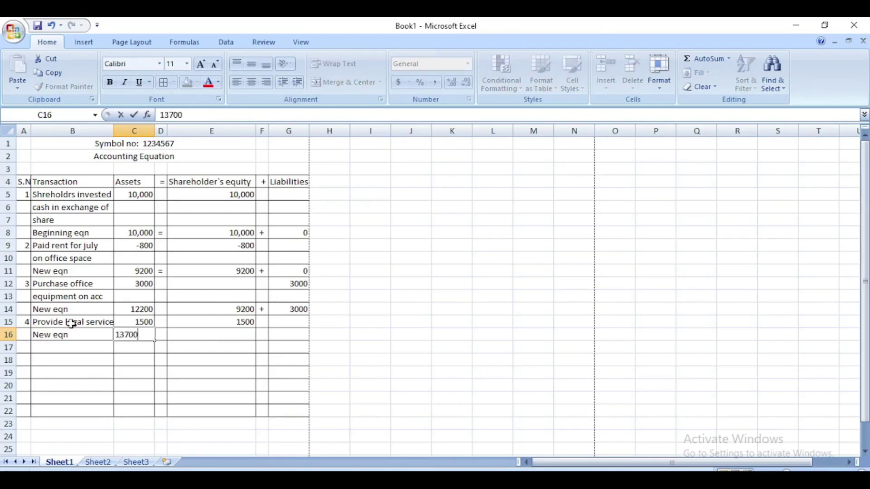
key(Right)
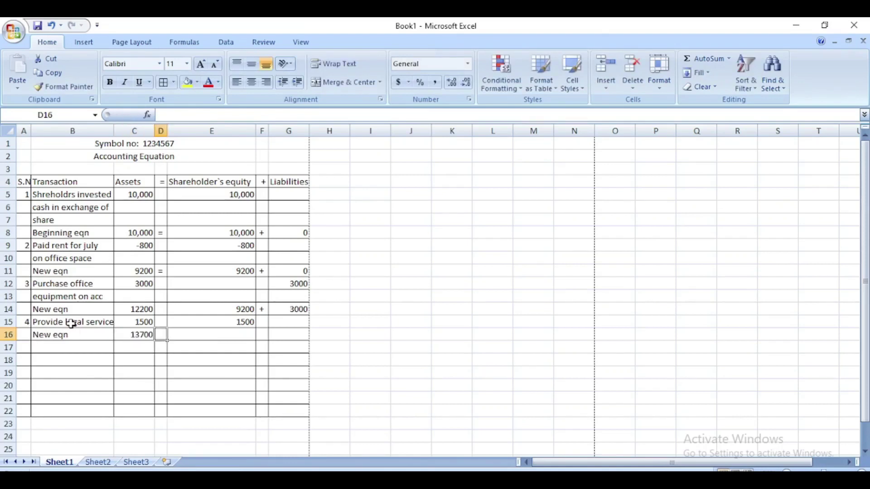
- Continue the row 16 equation with an equals sign in D16, 10700 in E16 and a plus sign in F16
text(=)
key(Right)
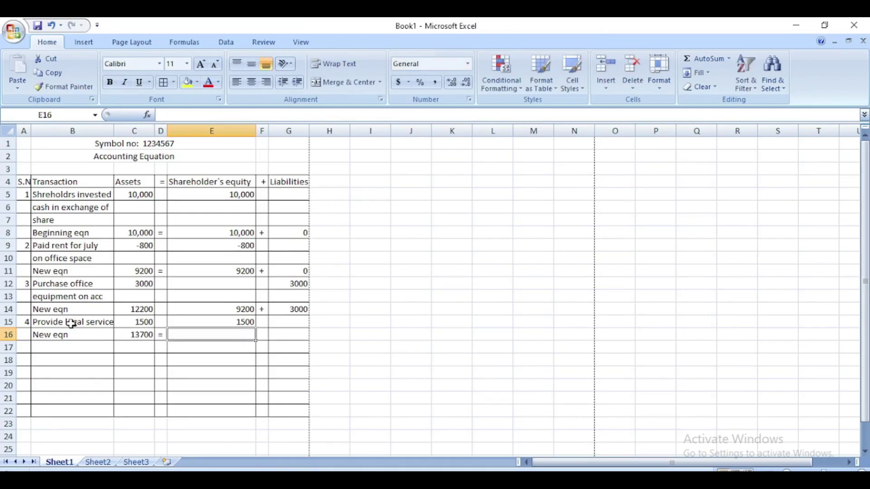
text(10700)
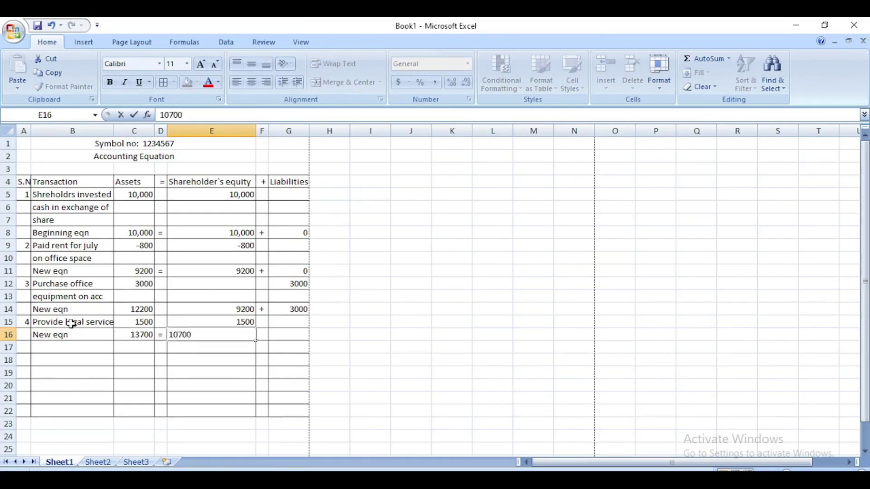
key(Right)
text(+)
key(Right)
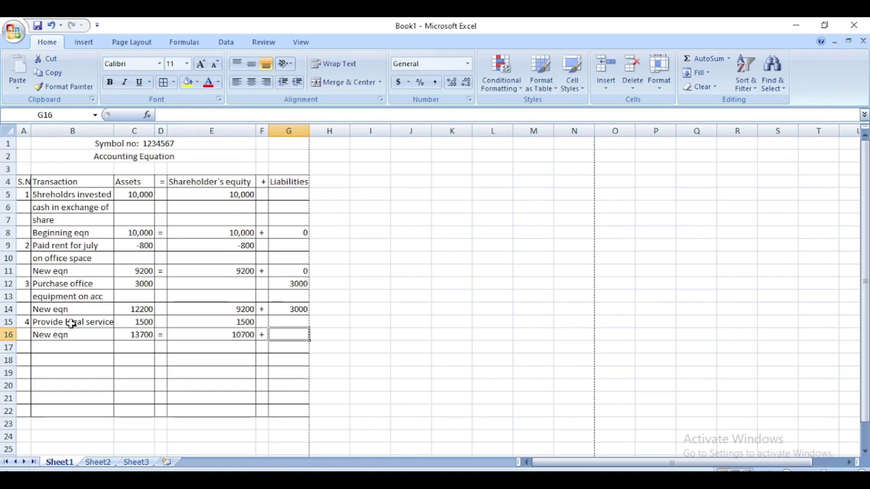
- Finish the fourth transaction's equation row with 3000 in Liabilities cell G16
text(107)
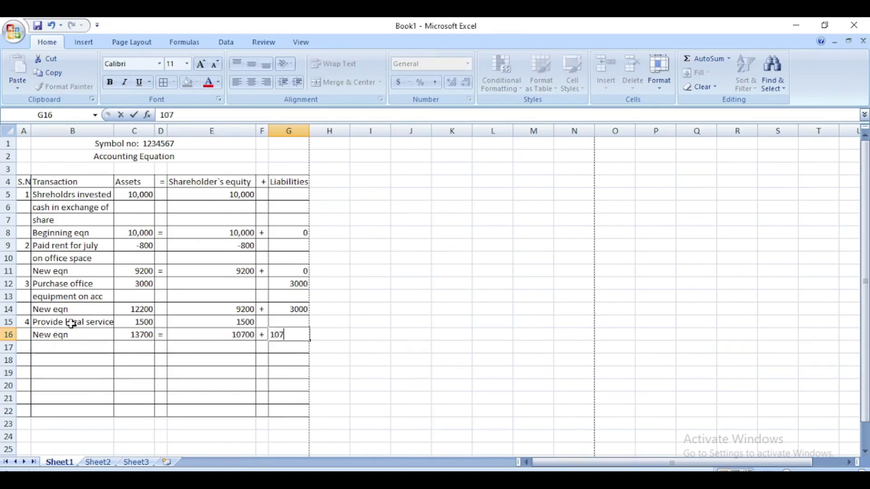
key(BackSpace)
key(BackSpace)
key(BackSpace)
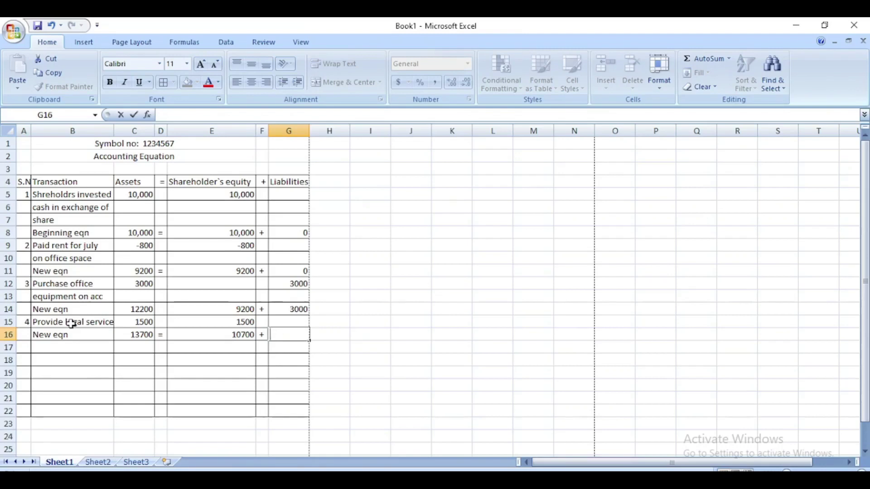
text(3000)
key(Return)
- Enter serial number 5 in cell A17 and bring up the Word document to read the fifth transaction
key(Left)
key(Left)
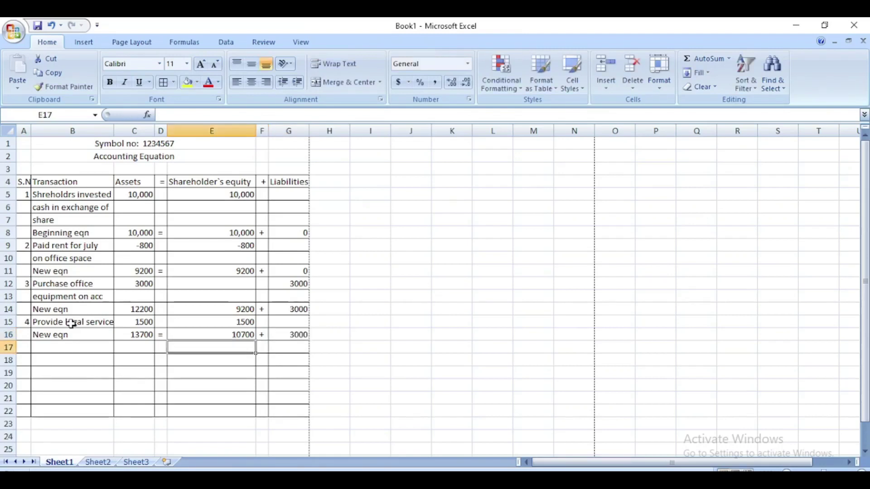
key(Left)
key(Left)
key(Left)
key(Left)
text(5)
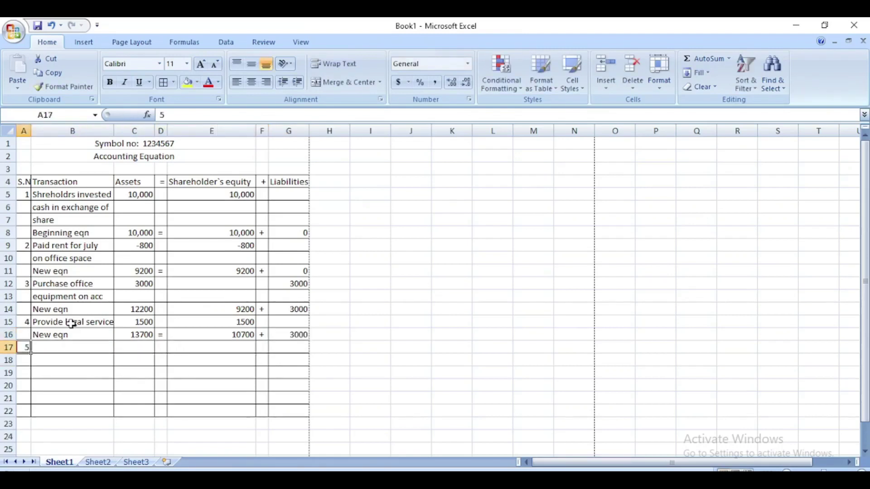
key(Right)
click(527, 411)
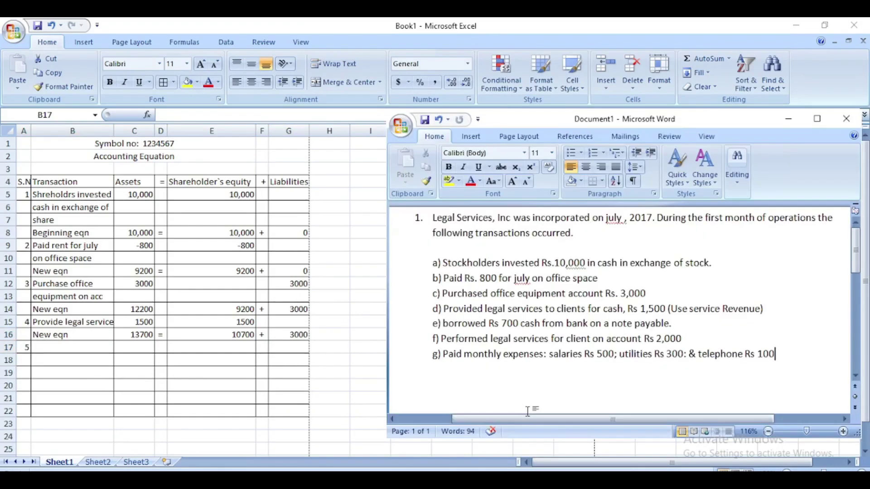
- Describe the fifth transaction with "Borrowed cash" in cell B17 and "from bank" in B18
click(56, 348)
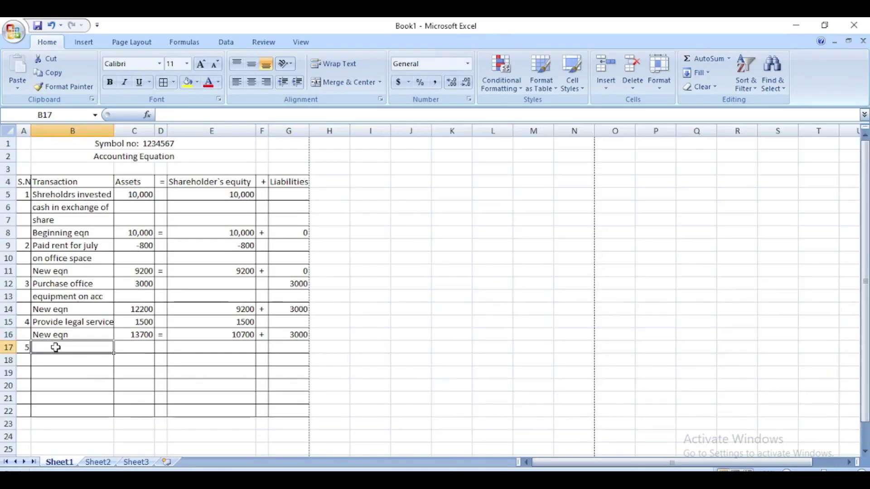
text(B)
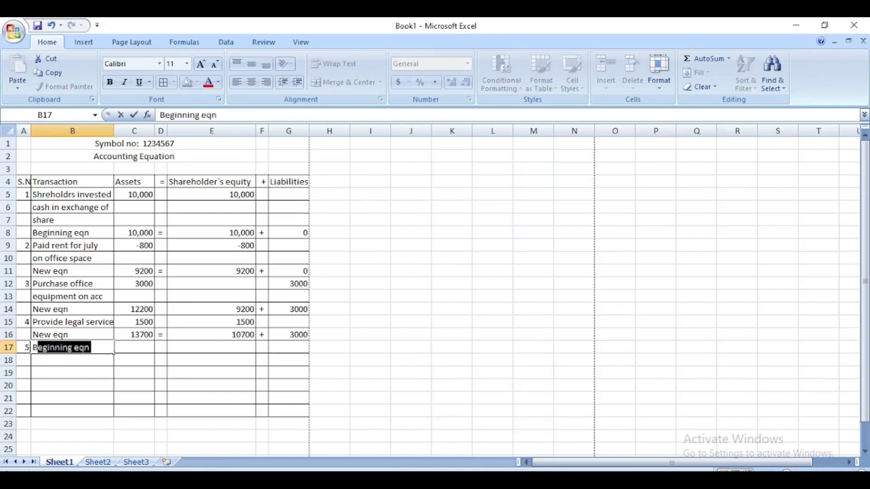
text(orrowed)
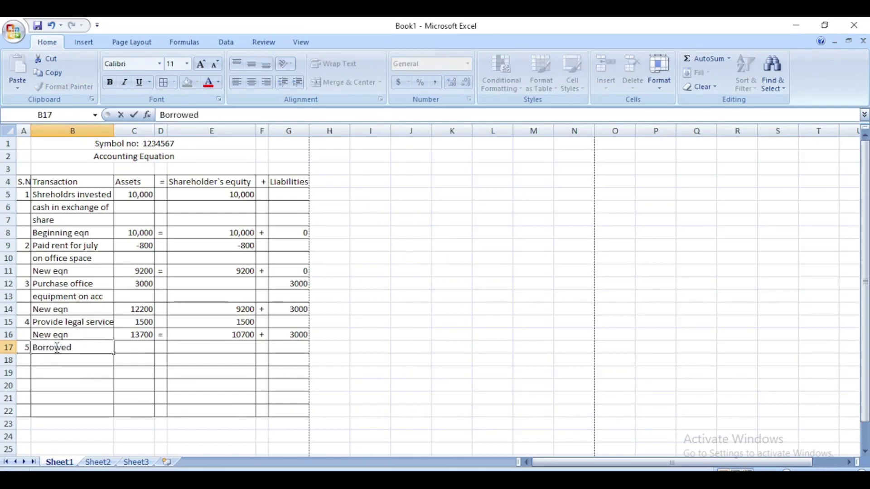
text( casg)
key(BackSpace)
key(BackSpace)
text(h)
key(Left)
click(56, 348)
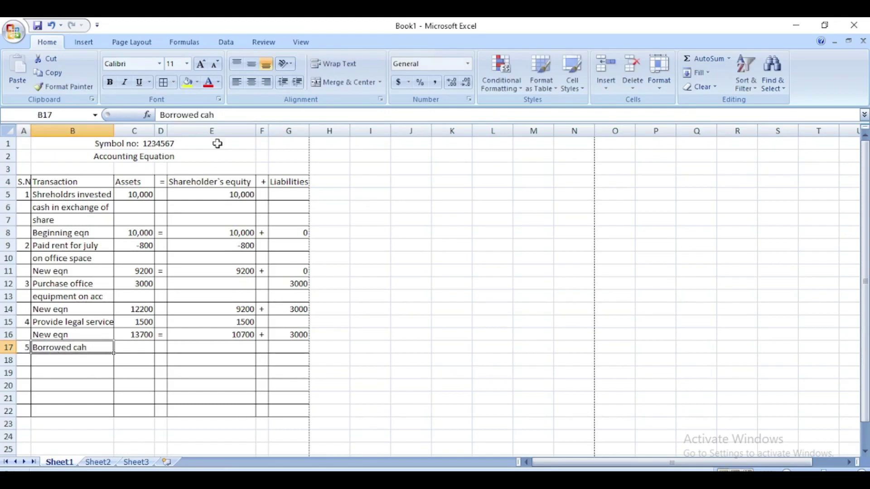
click(208, 115)
text(s)
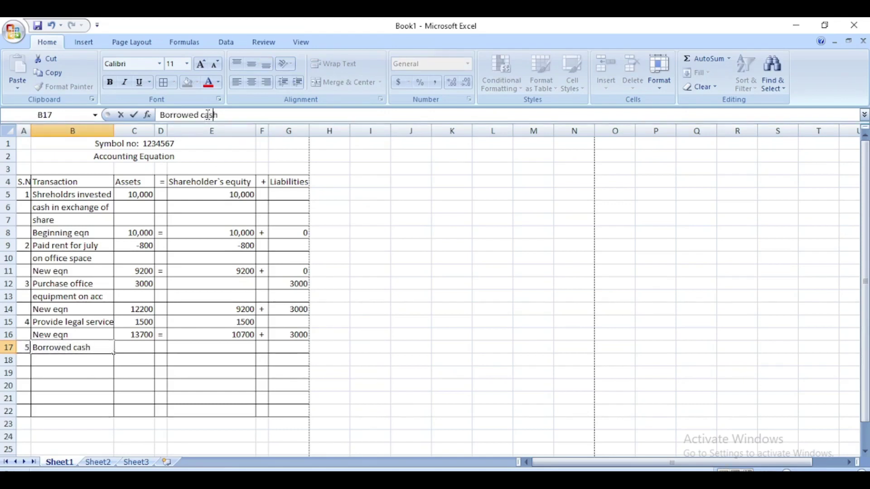
key(Return)
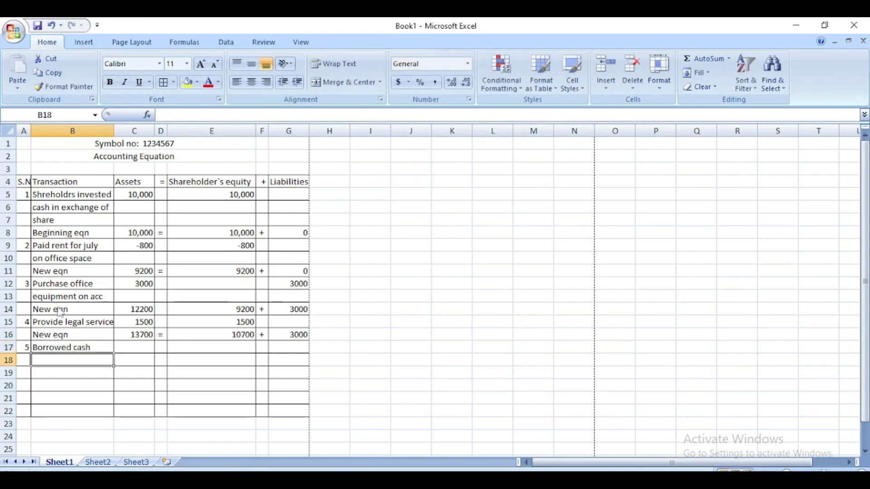
text(from bank)
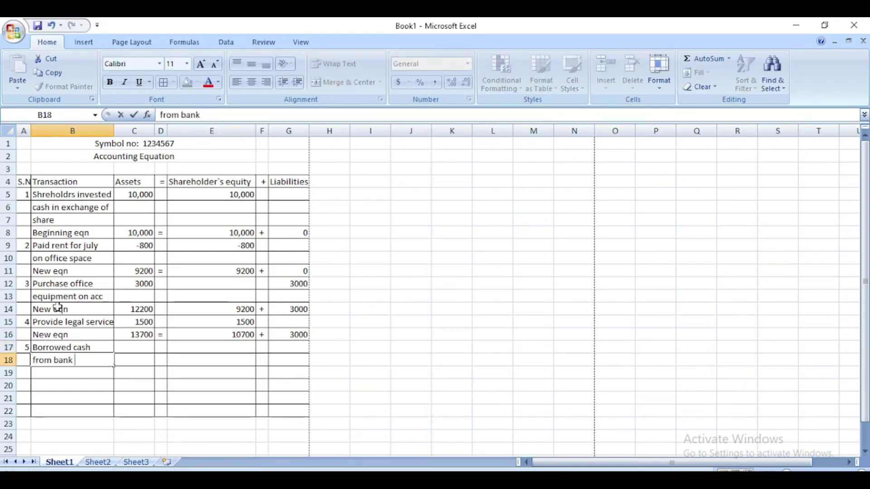
- Record the fifth transaction's assets as 700 in cell C17, followed by an equals sign in D17
key(Up)
key(Right)
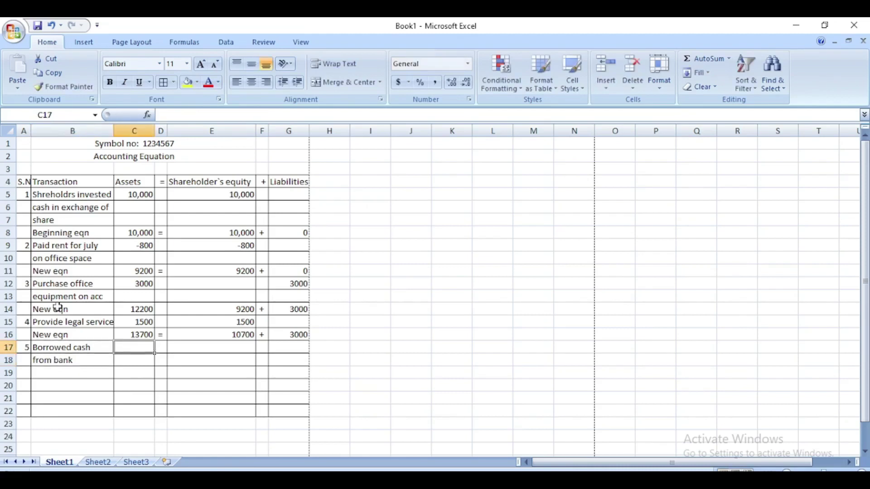
text(700)
key(Right)
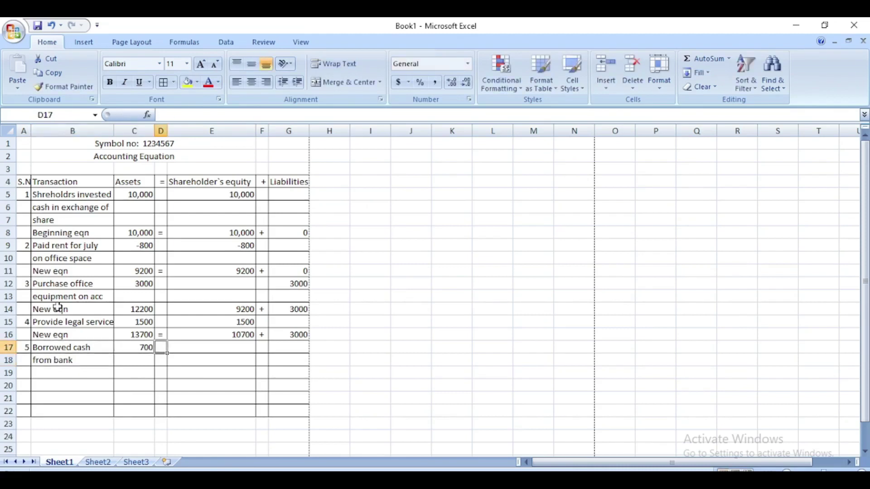
text(=)
key(Right)
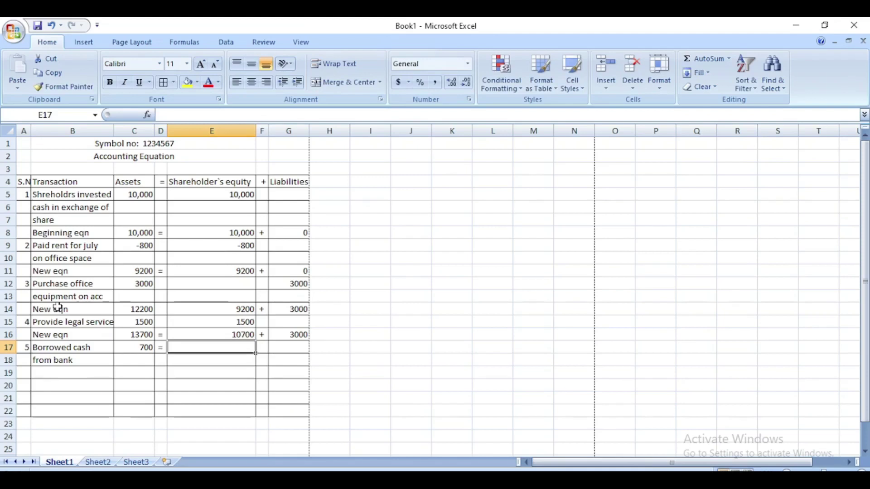
- Record 700 for the fifth transaction in Liabilities cell G17, leaving the Shareholder's equity cell empty
key(Right)
key(Left)
key(Right)
key(Right)
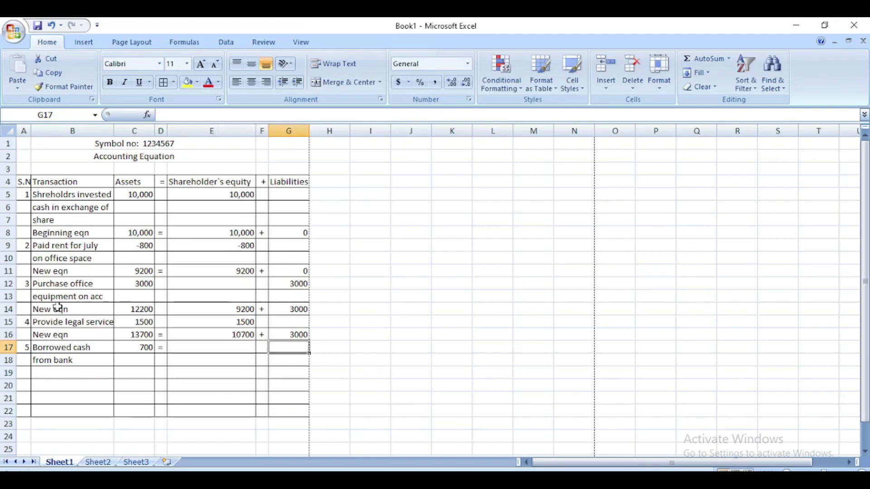
text(700)
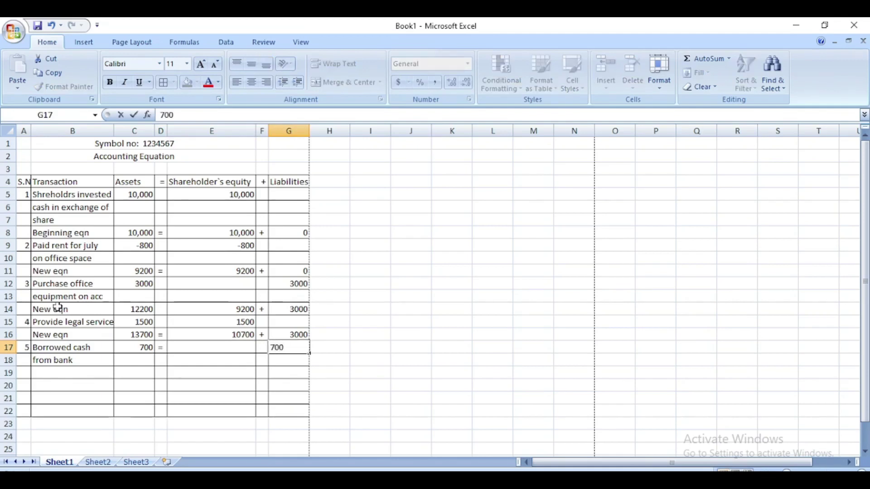
key(Return)
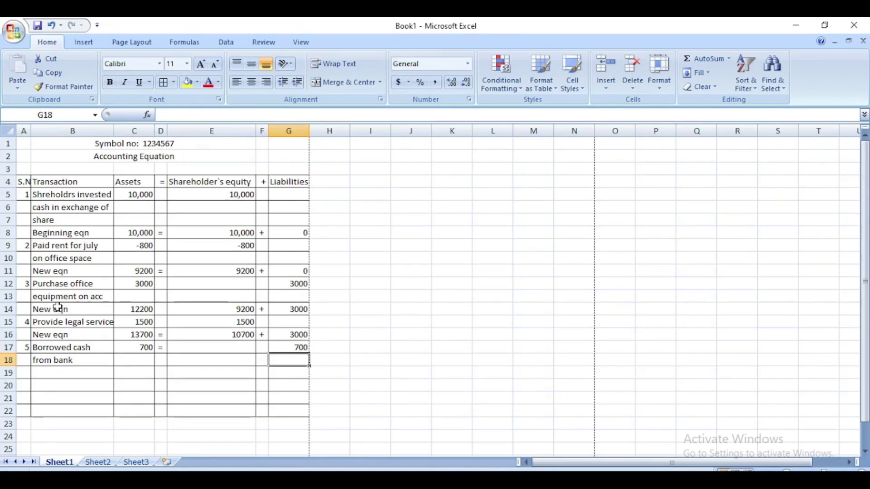
- Start the fifth transaction's equation row with "New eqn" in cell B19, 14400 in C19 and an equals sign in D19
click(73, 372)
text(New eqn)
key(Tab)
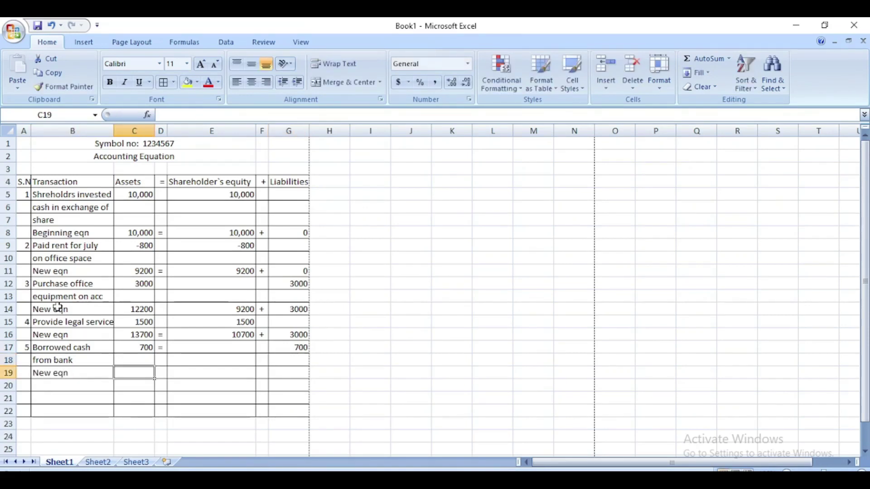
text(14400)
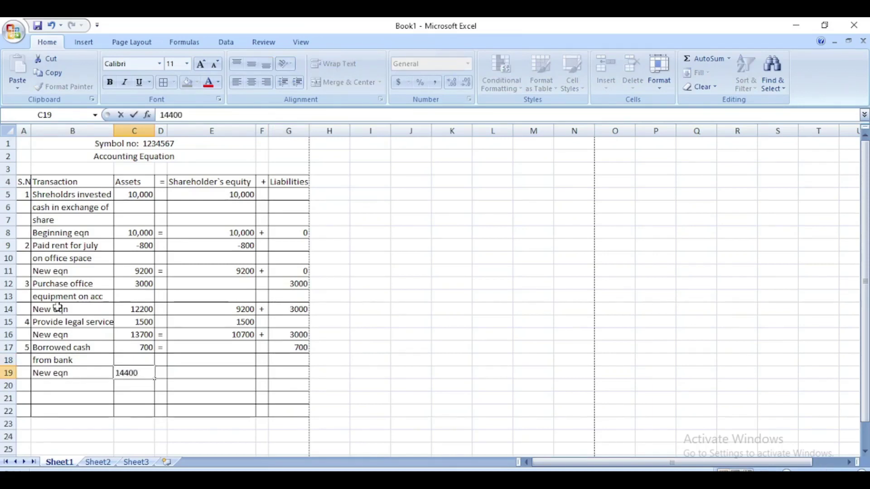
key(Tab)
text(=)
key(Tab)
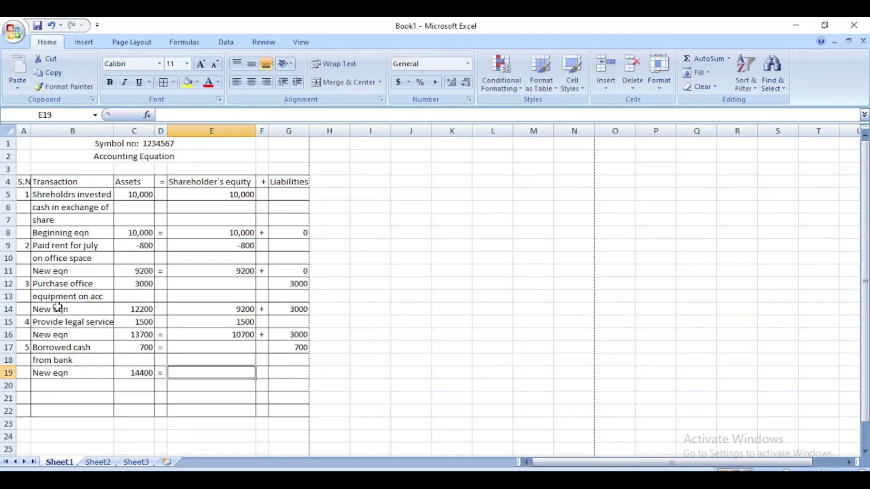
- Complete the row 19 equation with 10700 in E19, a plus sign in F19 and 3700 in G19
text(107)
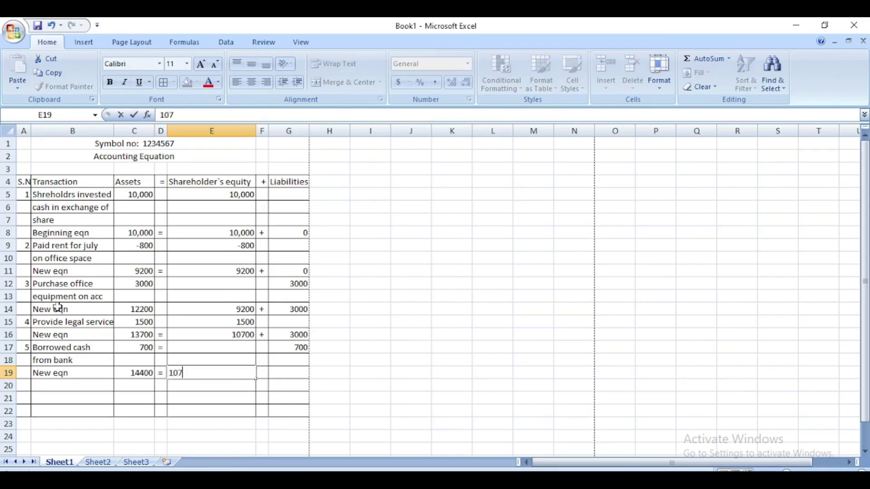
text(00)
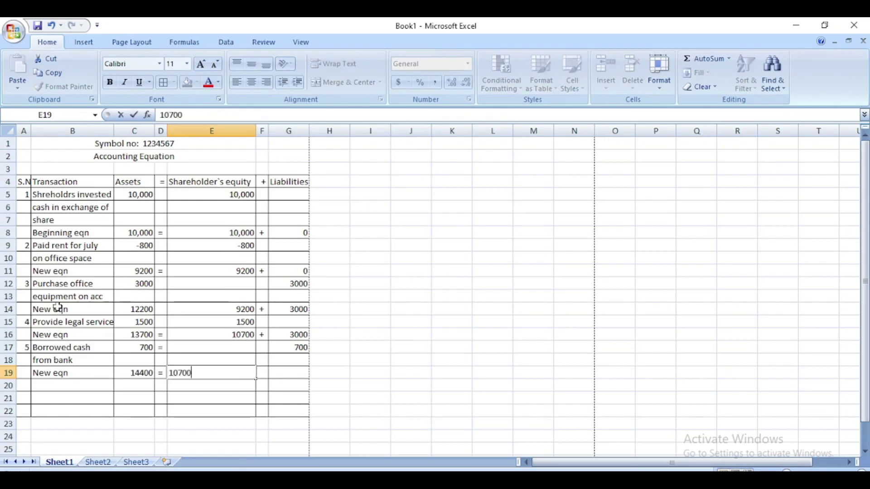
key(Tab)
text(+)
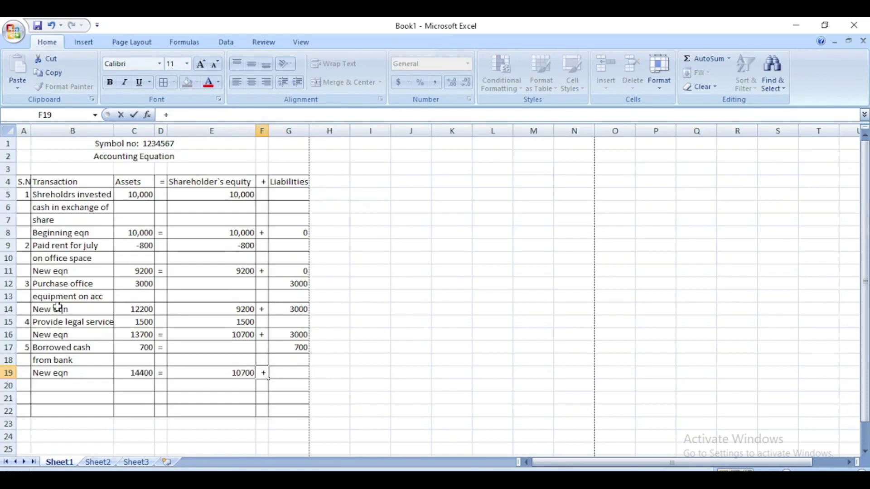
key(Tab)
key(Tab)
key(Left)
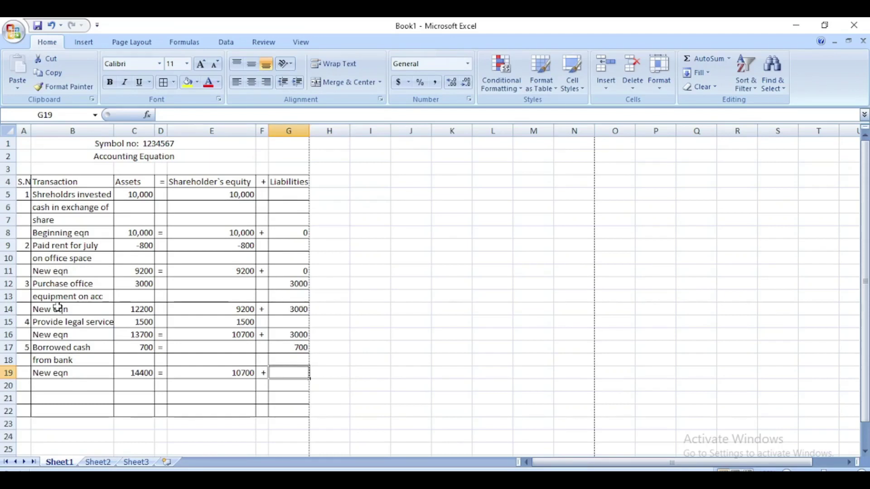
text(3700)
key(Return)
- Enter serial number 6 in cell A20 and bring up the Word document to read the sixth transaction
key(Left)
key(Left)
key(Left)
key(Left)
key(Left)
key(Left)
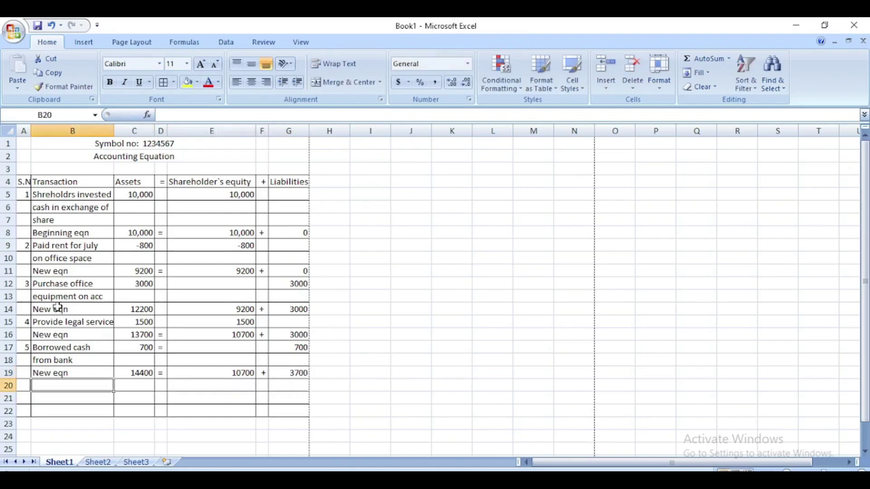
text(6)
key(Tab)
click(522, 431)
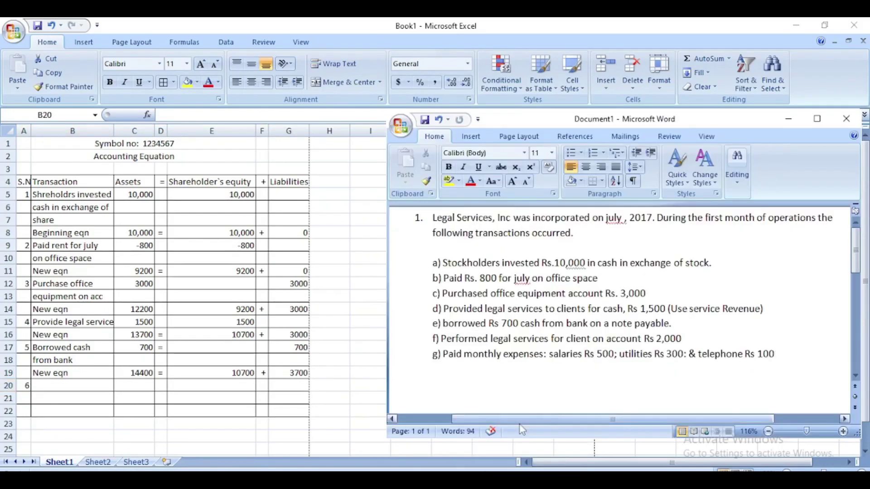
- Describe the sixth transaction with "Provide legal service" in cell B20 and "on account" in B21
click(48, 386)
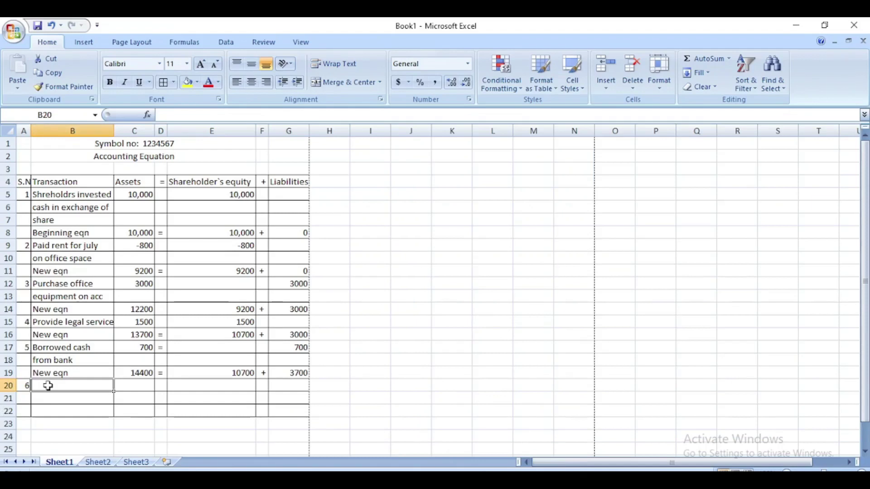
text(Pr)
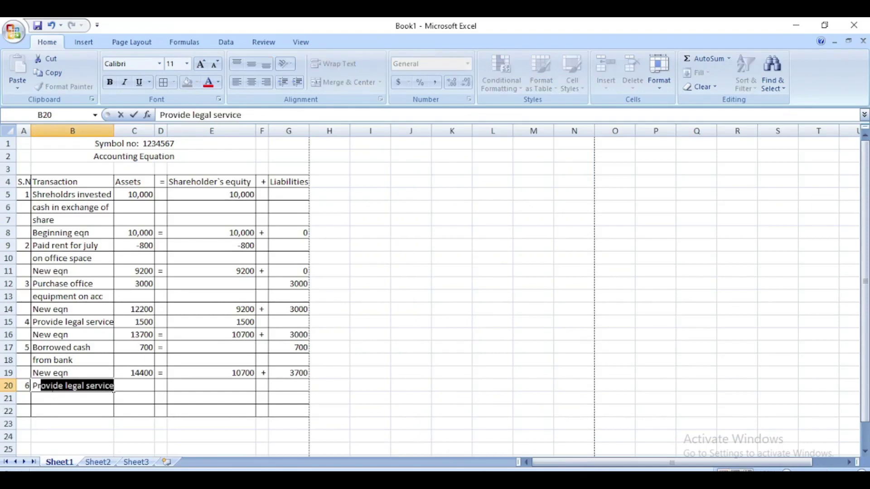
key(Return)
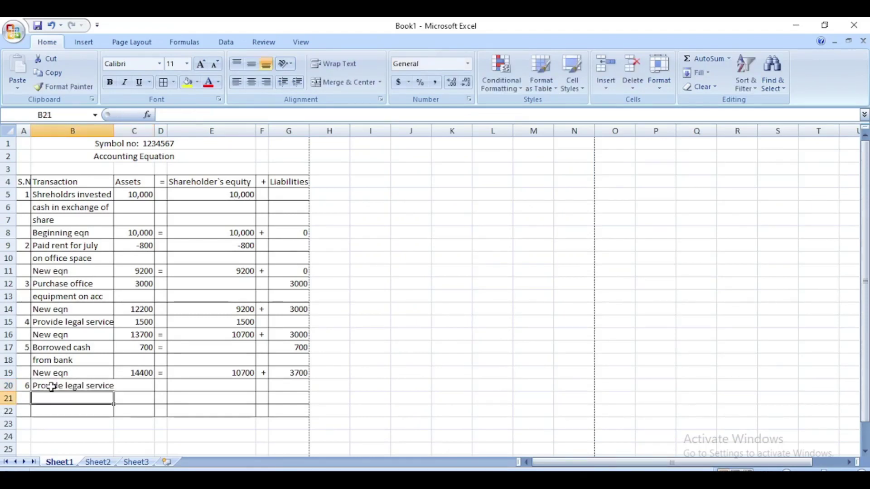
text(onacc)
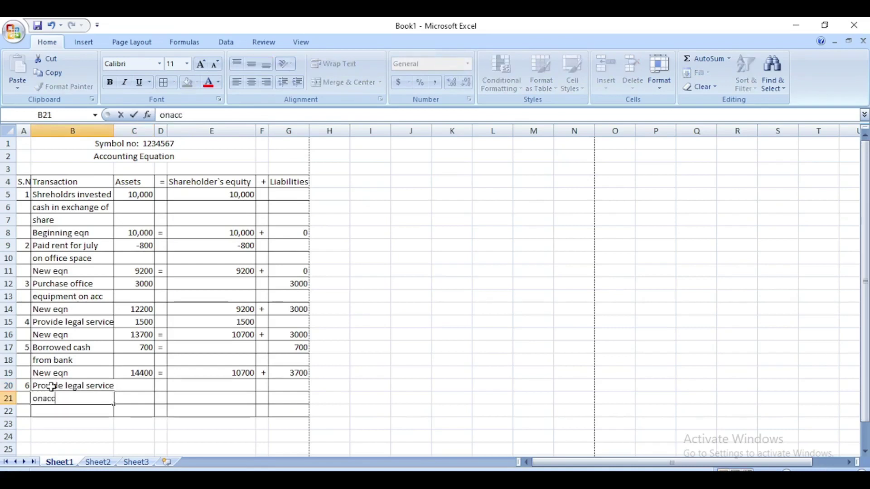
key(Left)
click(55, 398)
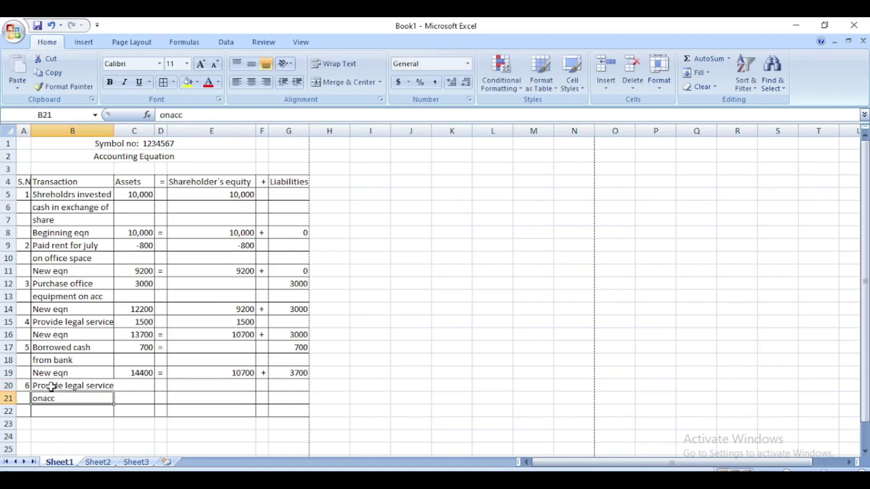
click(170, 115)
key(End)
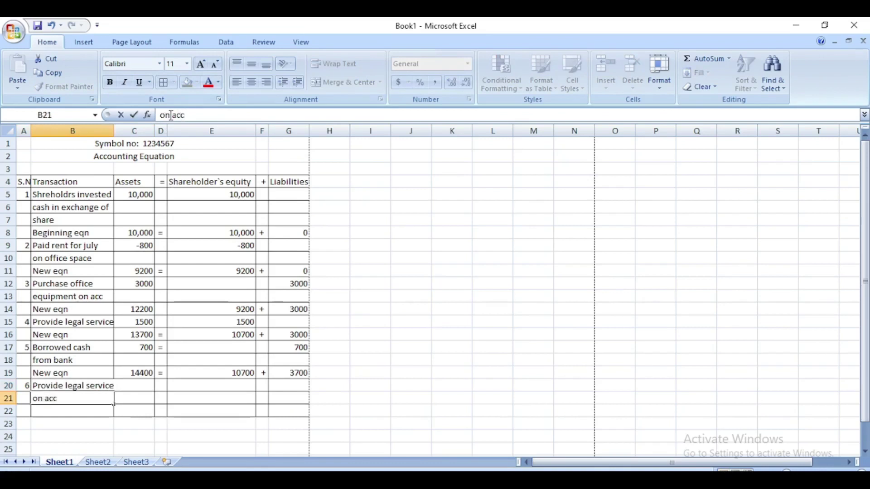
text(ount)
key(Return)
key(Up)
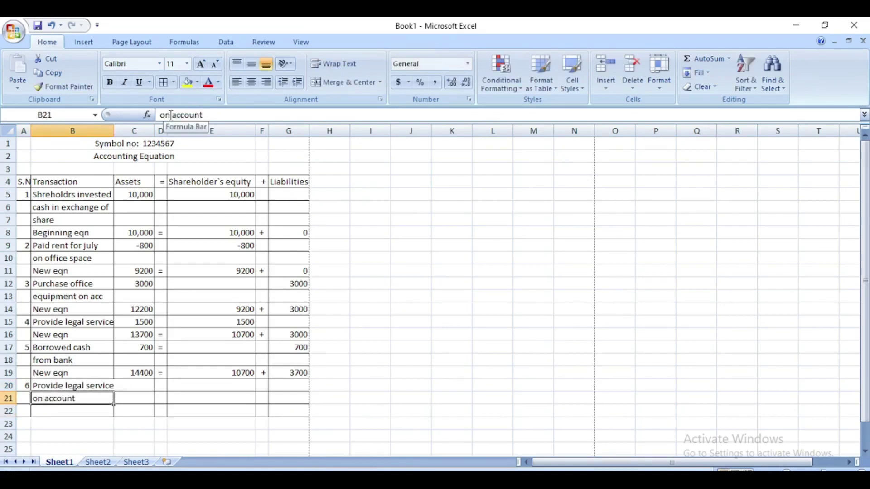
- Widen the Transaction column B slightly so that "Provide legal service" fits inside its cell
key(Right)
key(Up)
key(Left)
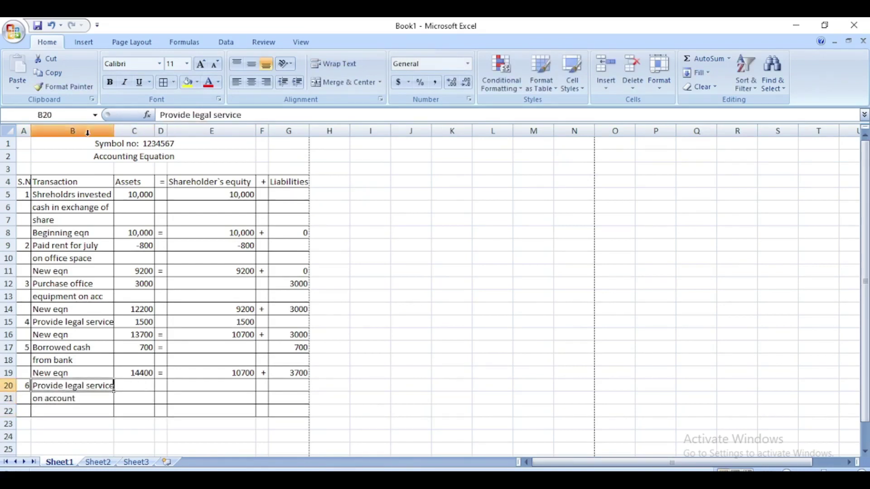
drag(112, 131, 117, 131)
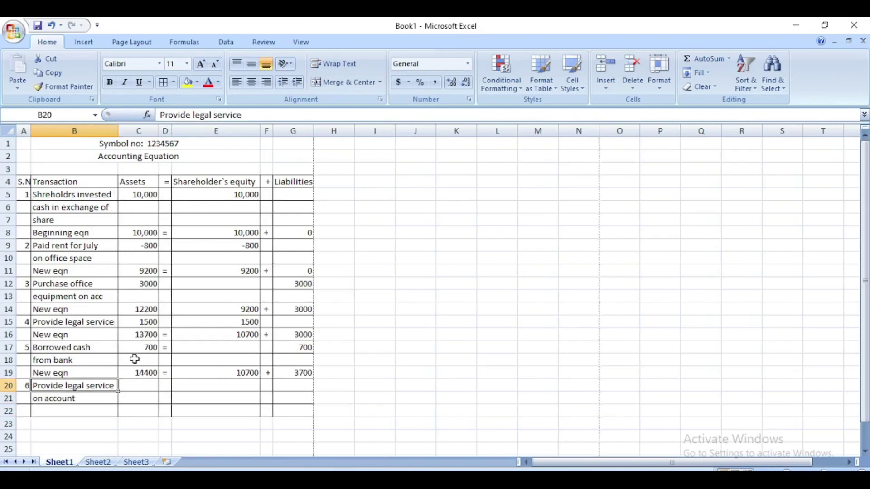
- Record the sixth transaction's assets as 2000 in cell C20, followed by an equals sign in D20
click(140, 386)
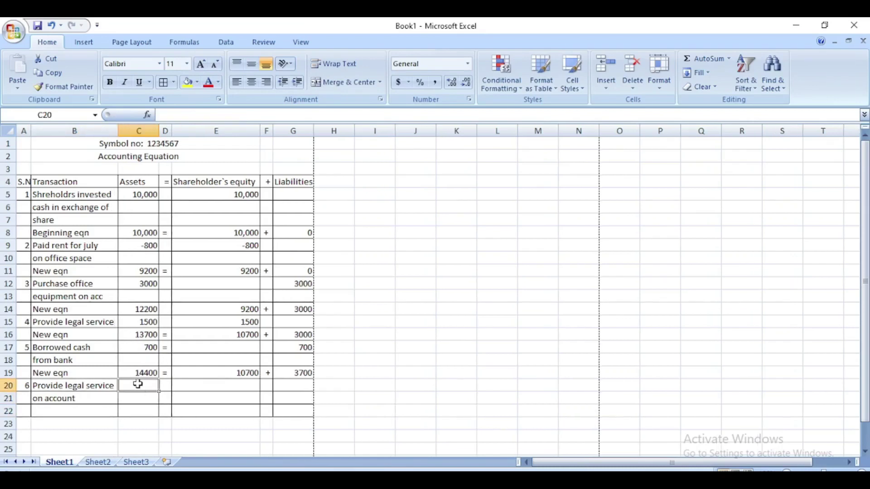
text(2000)
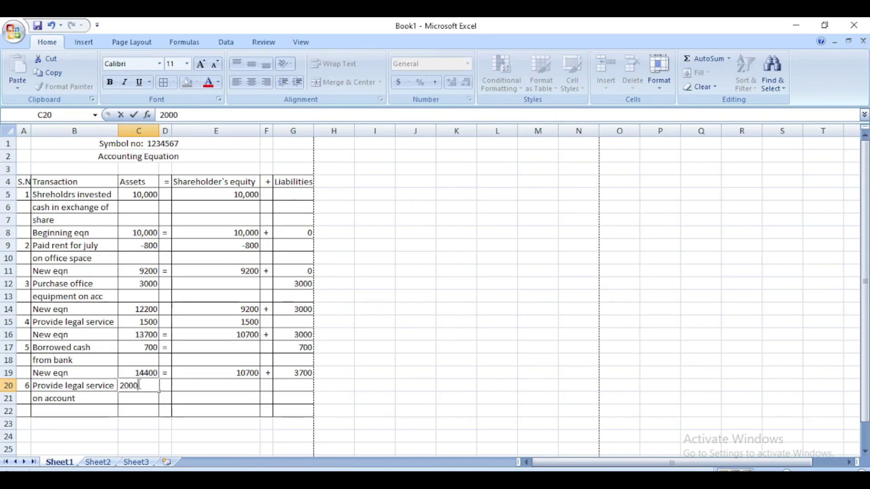
key(Tab)
text(=)
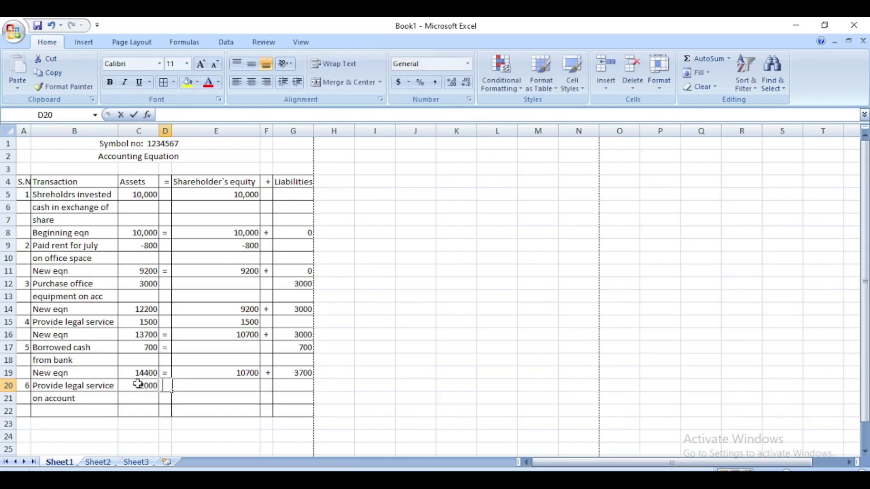
key(Tab)
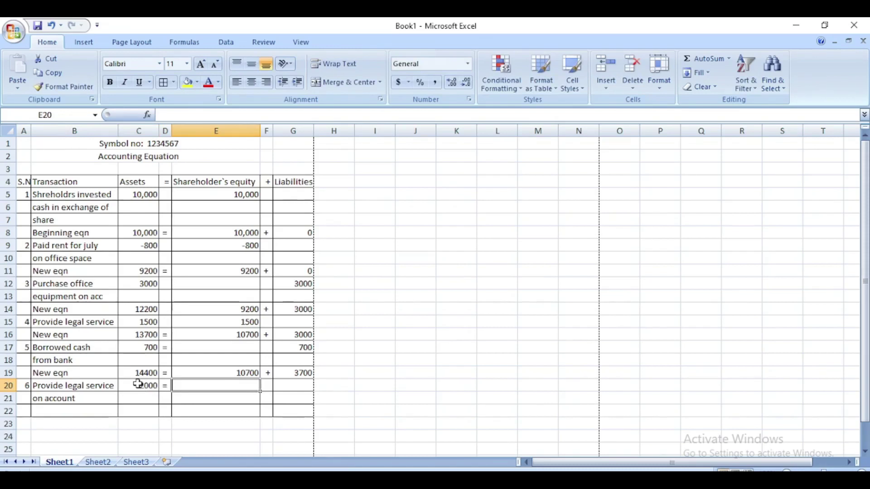
- Record 2000 as the sixth transaction's shareholder's equity in cell E20 and label cell B22 "New eqn"
text(2000)
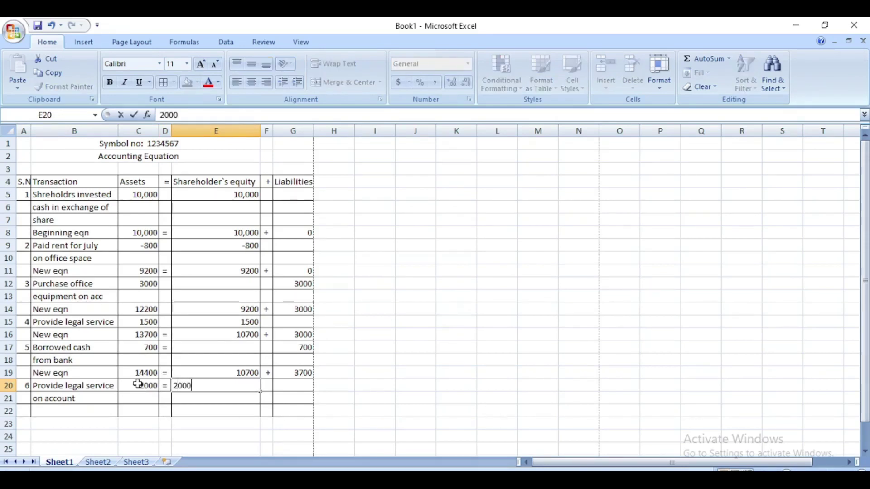
key(Return)
key(Down)
key(Left)
key(Left)
key(Left)
key(Left)
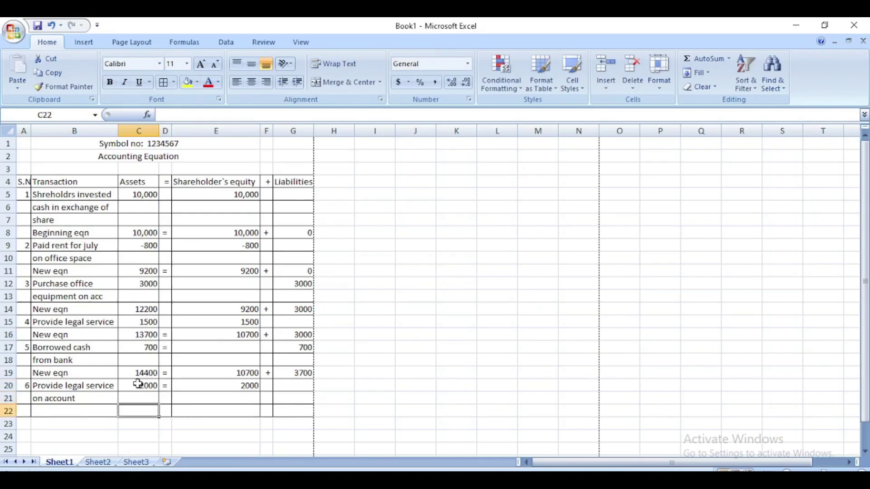
key(Right)
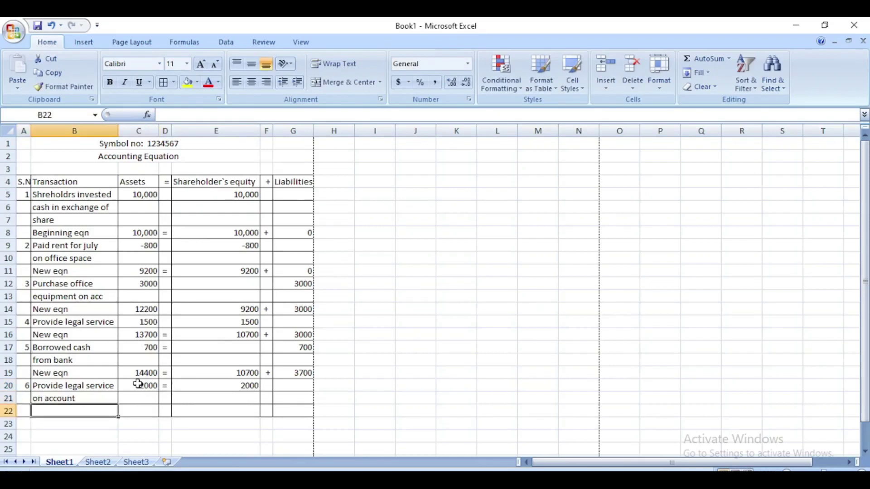
text(New)
key(Right)
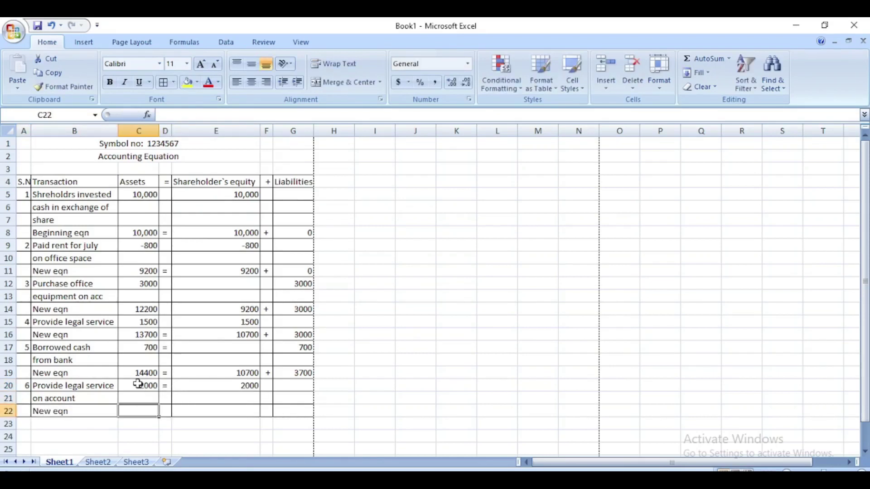
- Complete the new equation across row 22 as 16400 = 12700 + 3700, one value or sign per cell from C22 to G22
text(16400)
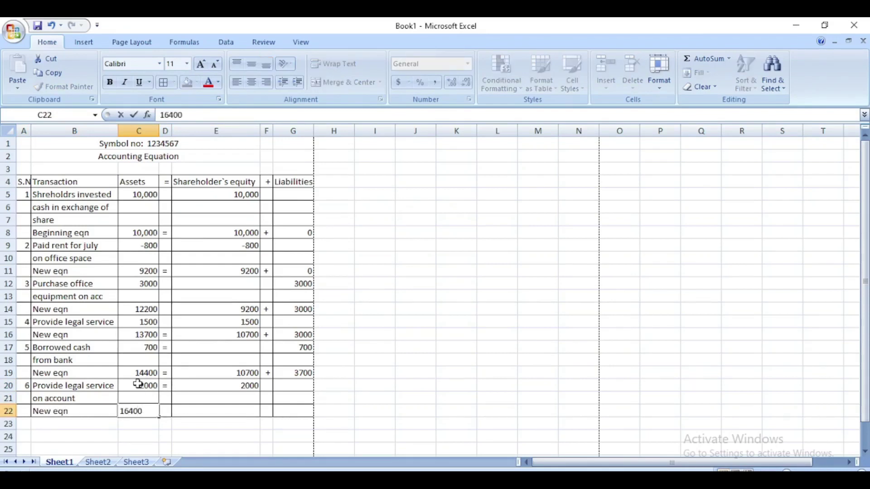
key(Right)
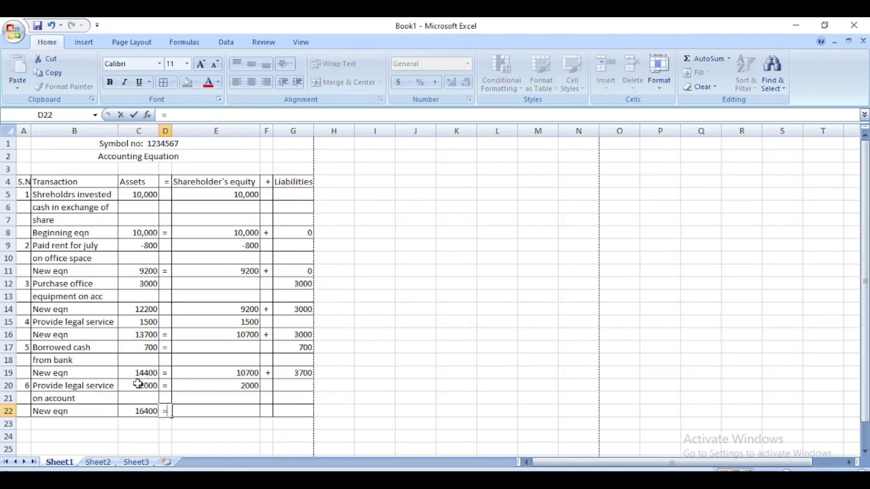
text(=)
key(Right)
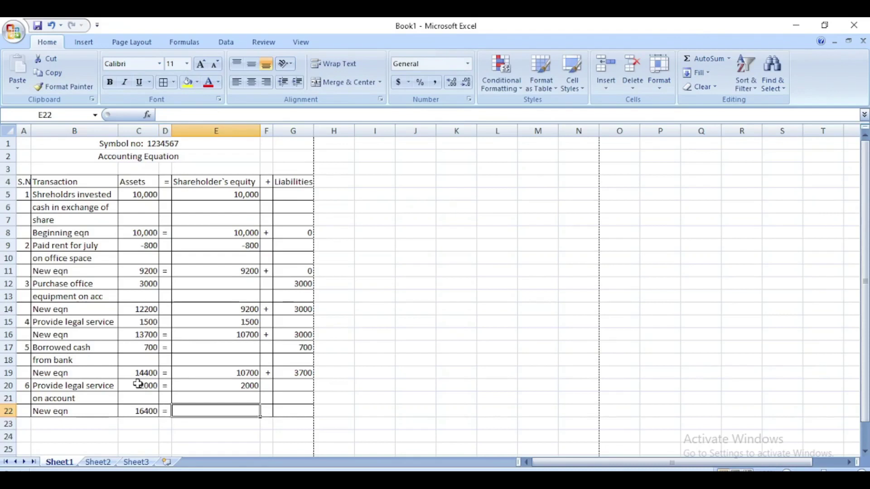
text(12700)
key(Right)
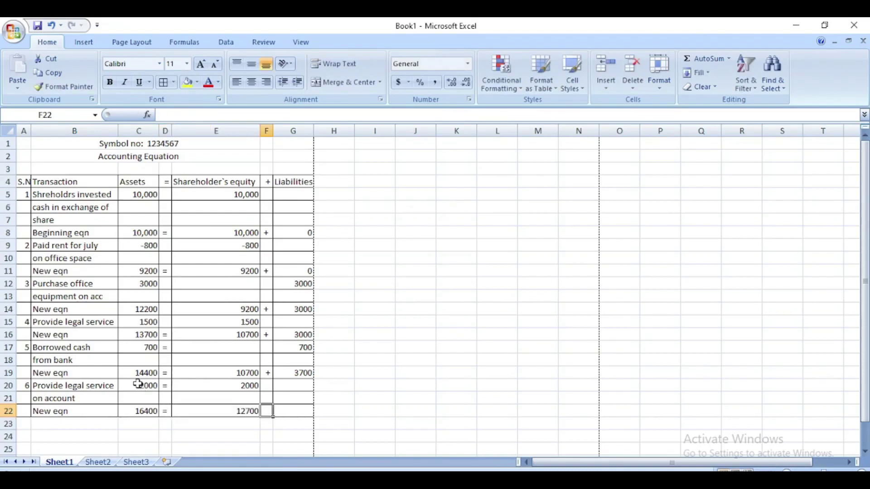
text(+)
key(Right)
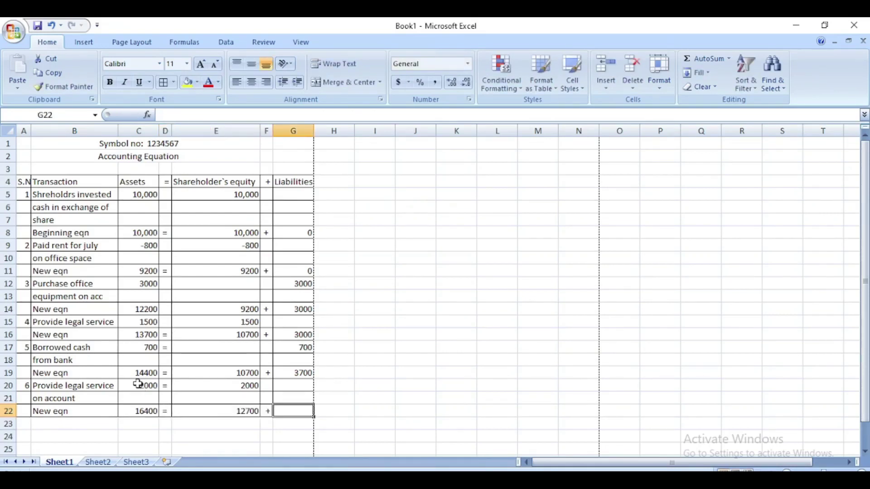
text(3700)
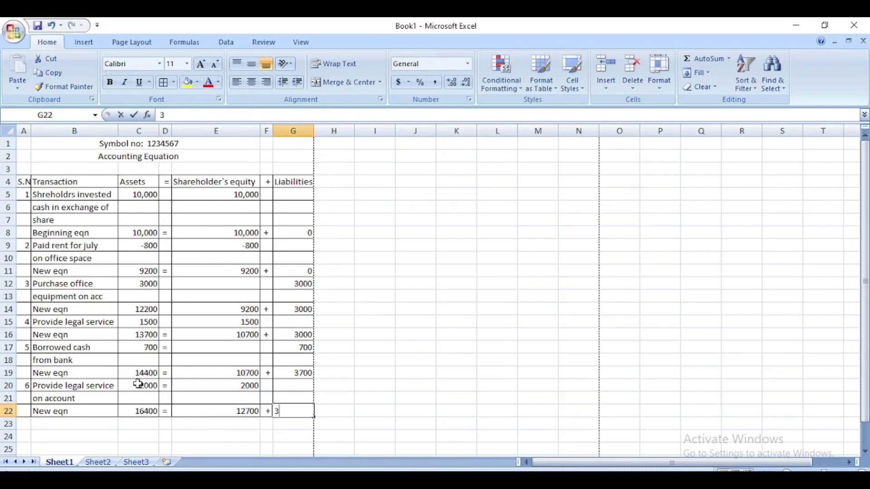
key(Left)
key(Left)
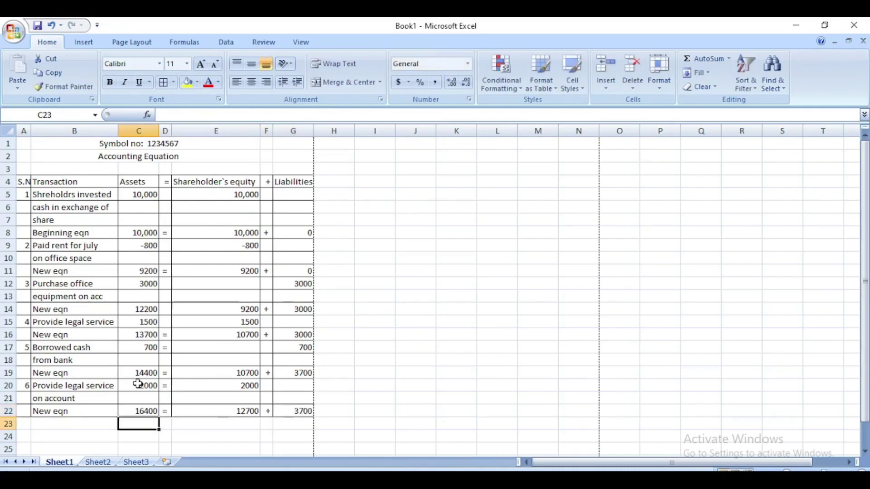
- Extend the table with borders on cells A23 to G24 and enter serial number 7 in A23
drag(19, 422, 275, 433)
click(164, 82)
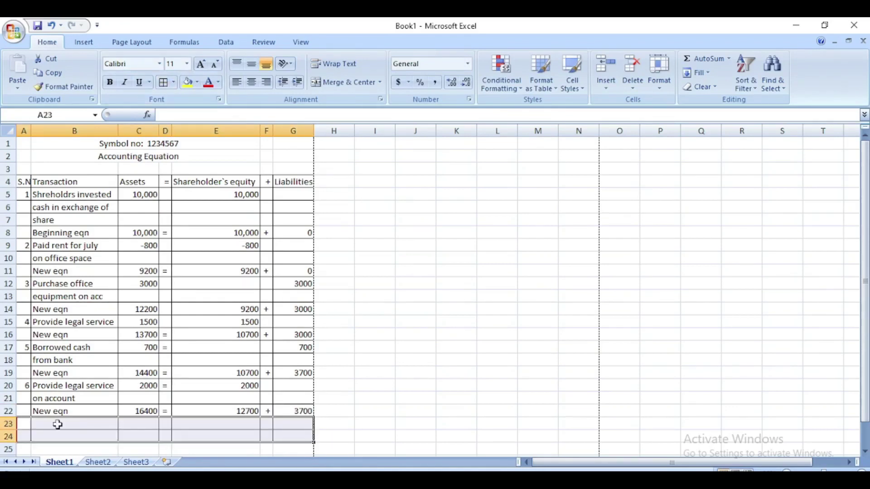
click(24, 425)
text(7)
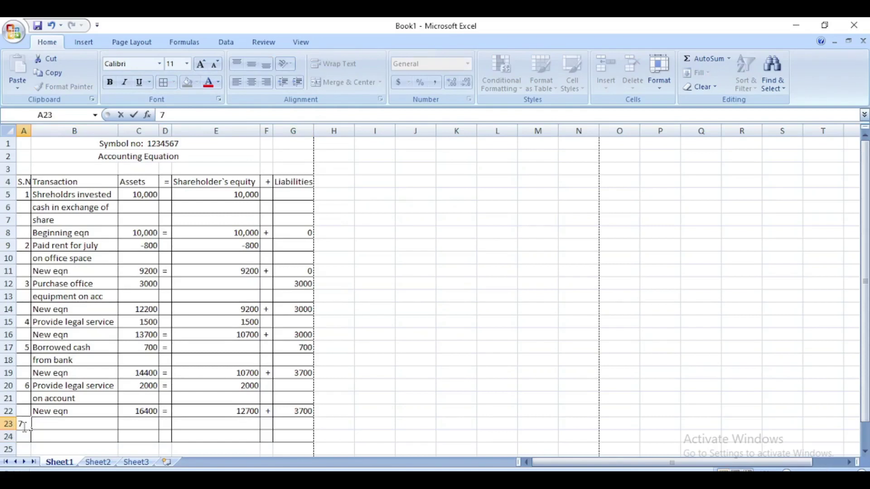
key(Tab)
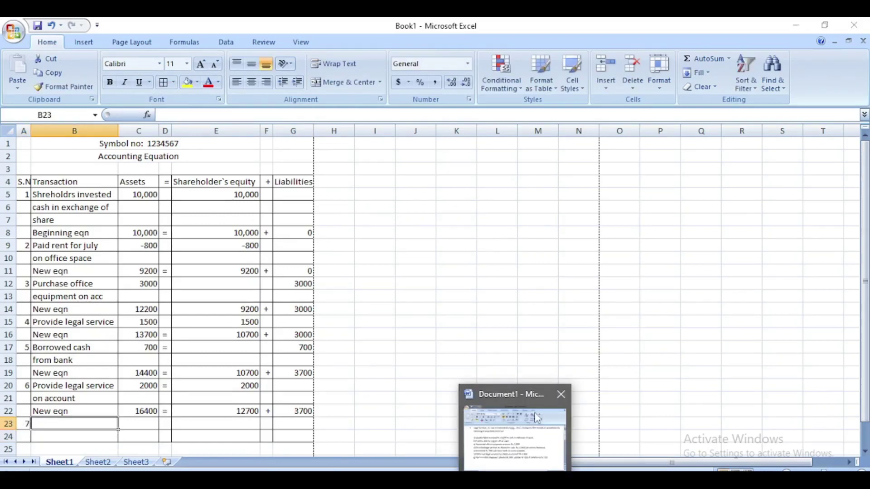
- Read the seventh transaction in the Word document and describe it as "Paid monthly exp" in cell B23
click(535, 414)
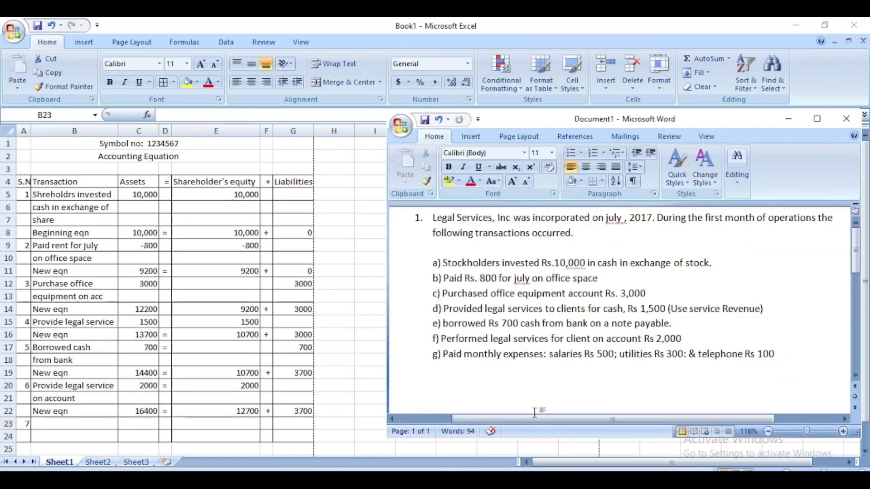
click(51, 420)
text(Paid )
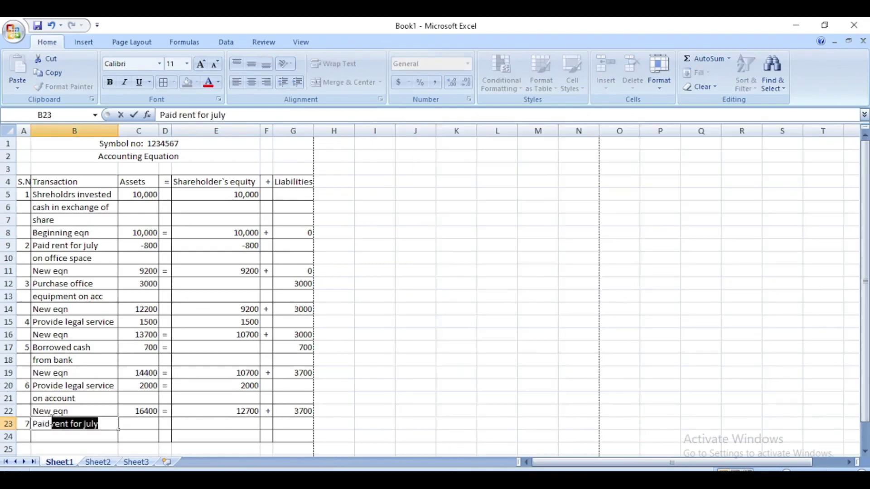
text(month)
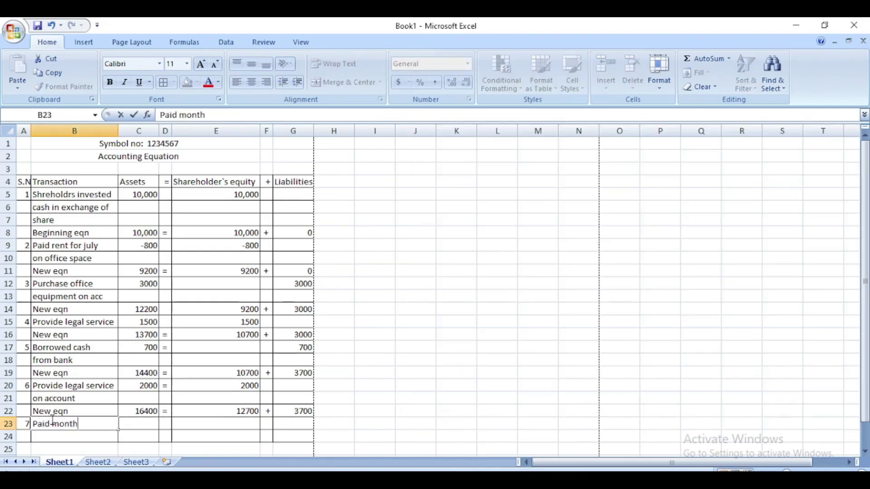
text(ly salary)
key(BackSpace)
key(BackSpace)
key(BackSpace)
key(BackSpace)
key(BackSpace)
key(BackSpace)
text(e)
key(BackSpace)
text(exp)
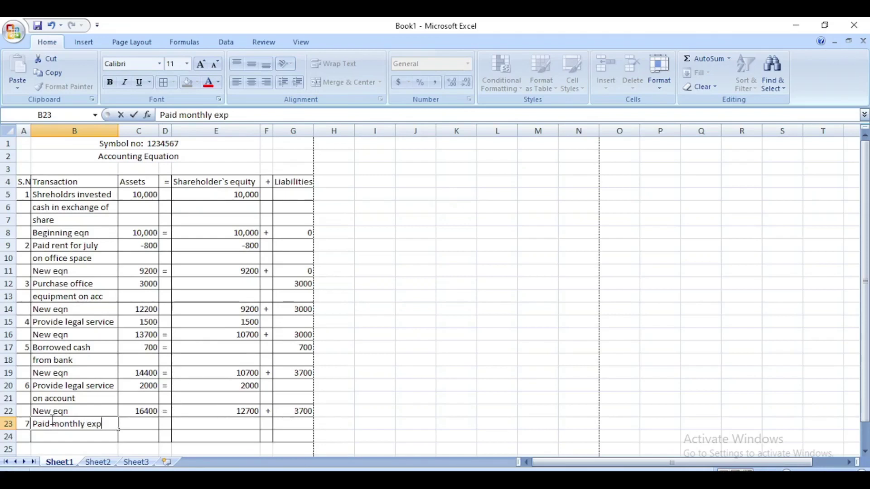
key(Tab)
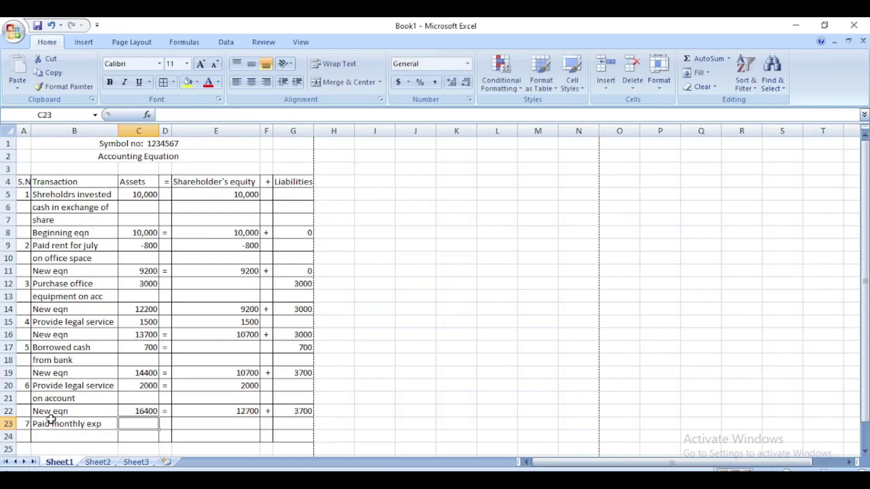
- Record the monthly expenses as -900 under assets in C23 and -900 under shareholder's equity in E23
text(-900)
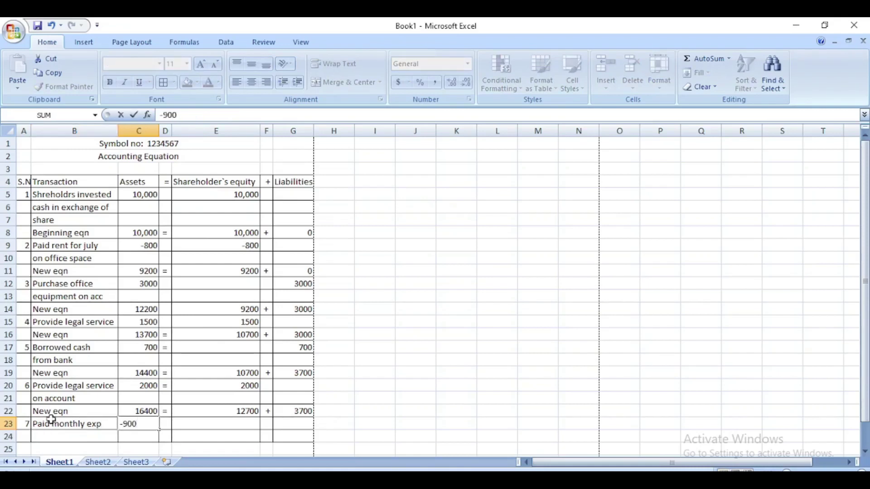
key(Tab)
key(Tab)
text(-900)
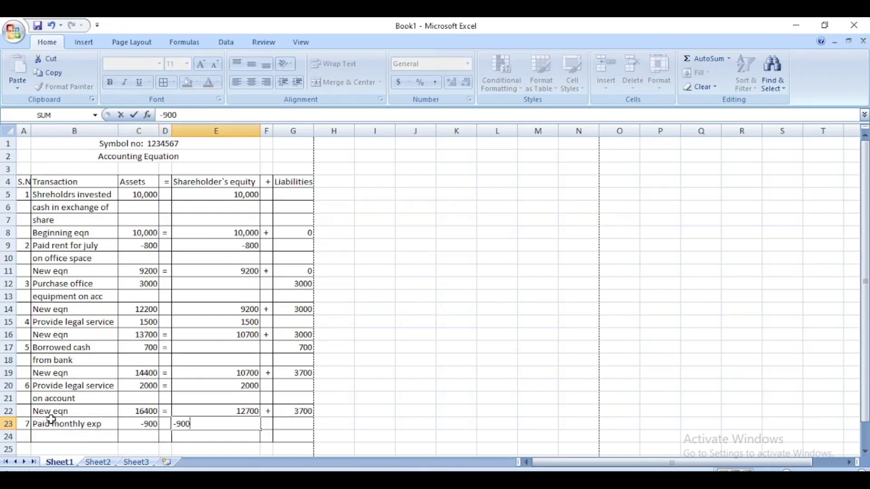
key(Return)
key(Left)
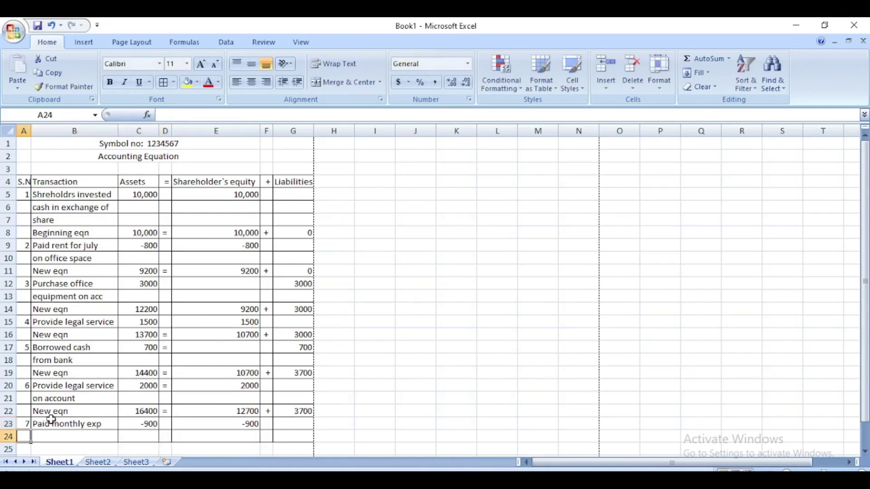
- Label cell B24 "Final equation" and enter 15500 as its assets in C24
key(Right)
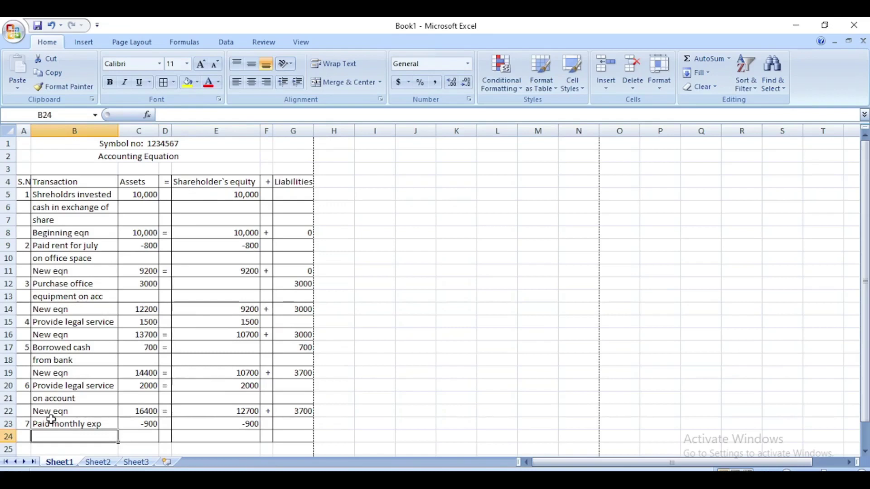
text(Fin)
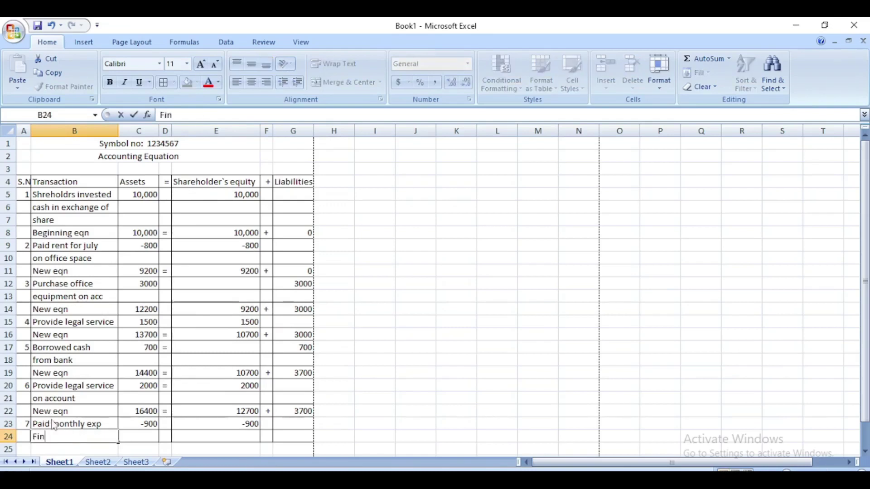
text(al equation)
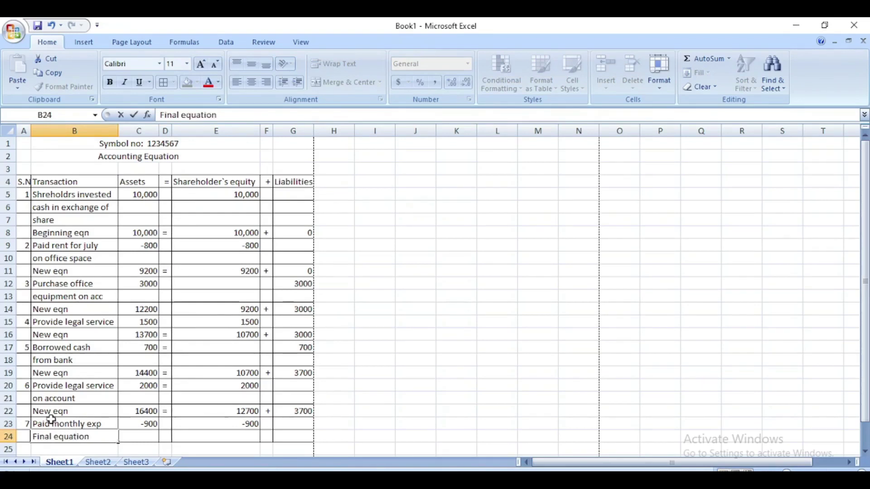
key(Tab)
text(155000)
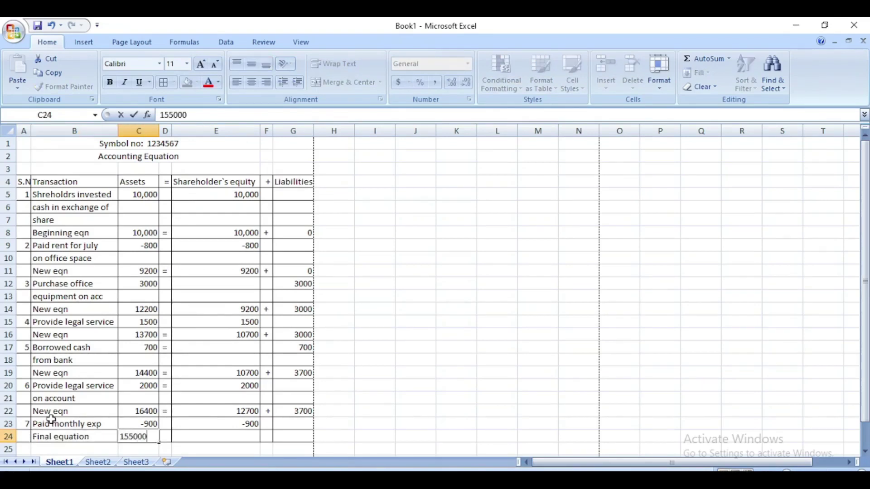
key(BackSpace)
key(Tab)
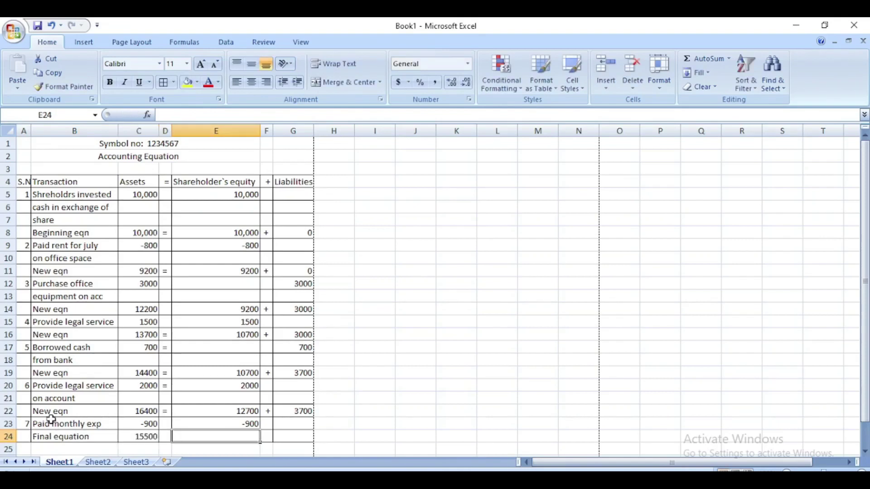
- Complete the final equation in row 24 with an equals sign, 11800 equity, a plus sign and 3700 liabilities
text(=)
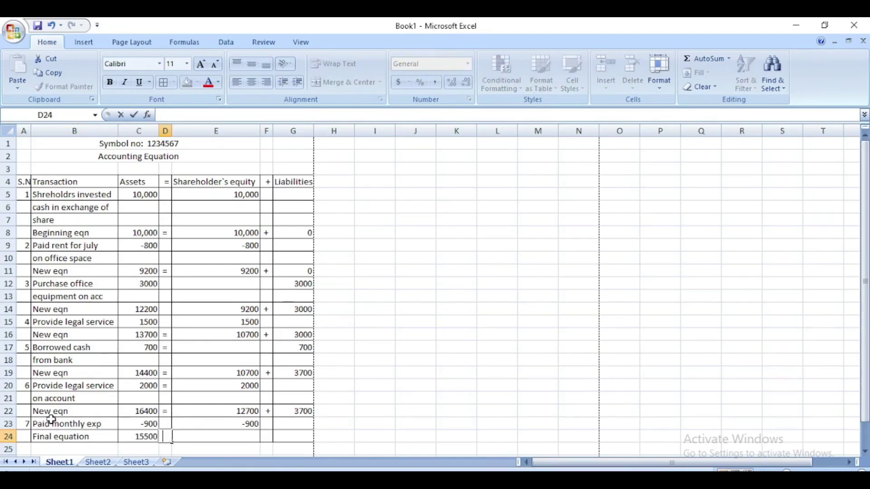
key(Tab)
text(11800)
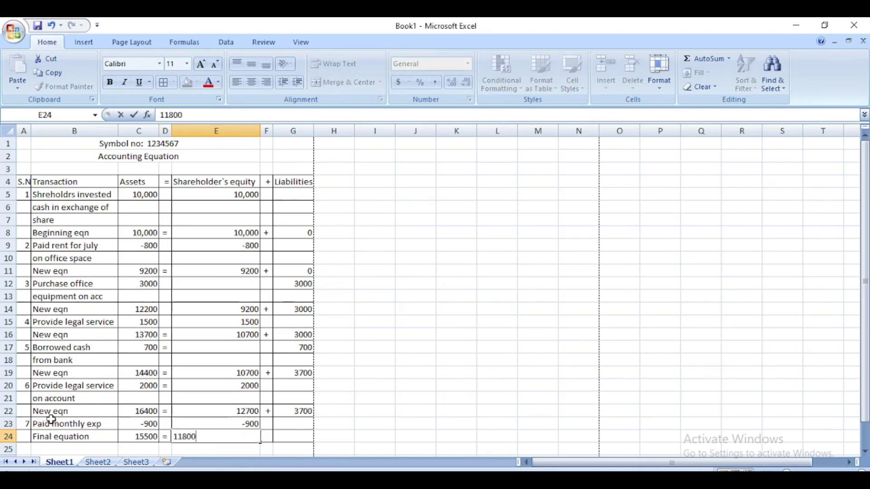
key(Tab)
key(F2)
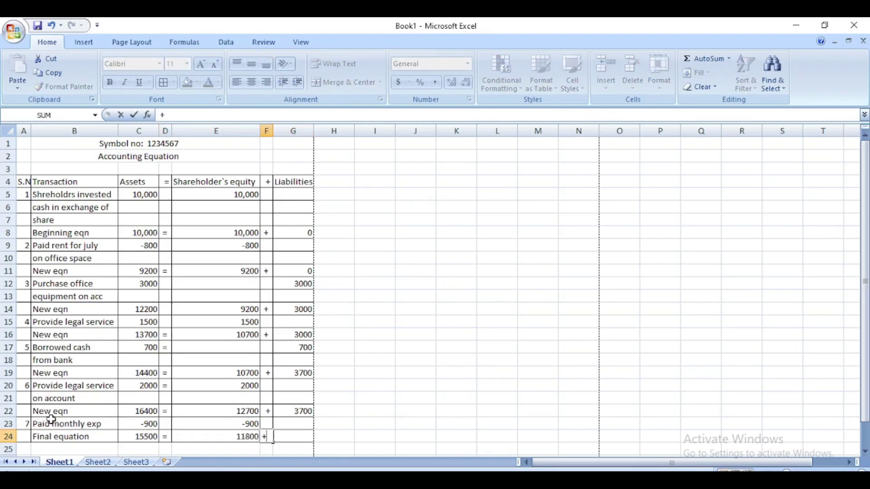
text(+)
key(Tab)
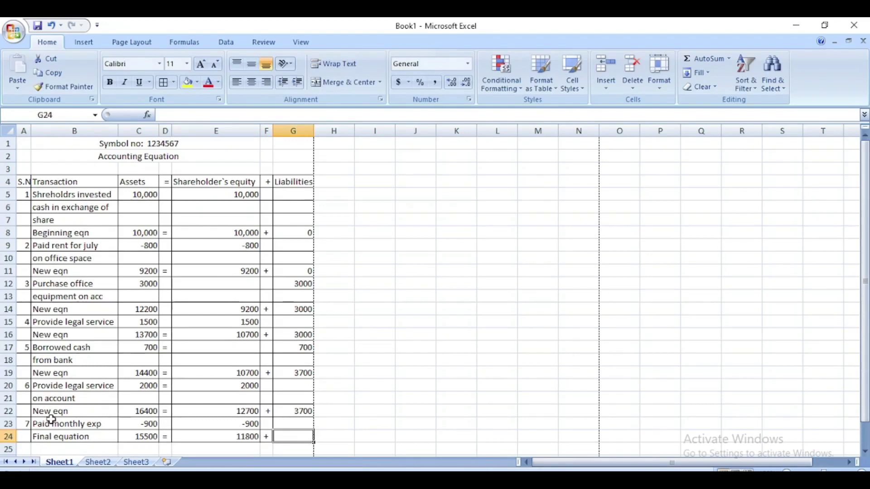
text(3700)
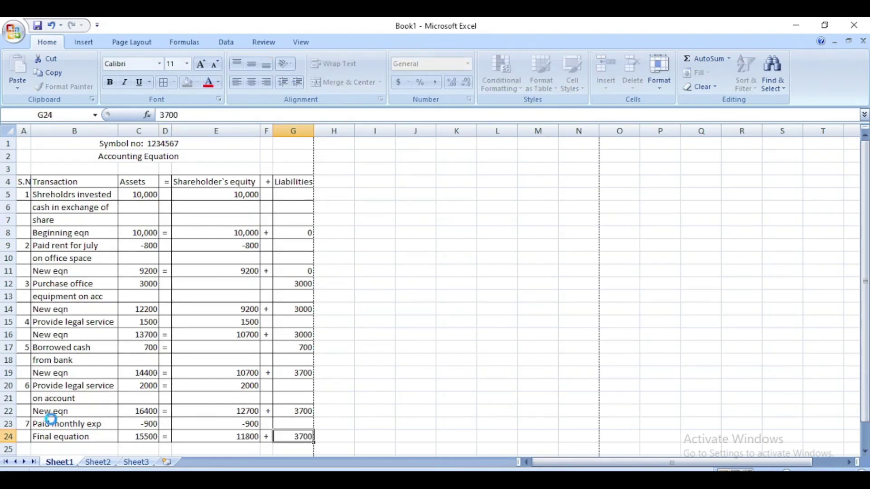
- Start saving the workbook to the Desktop and create a new folder there named "sym no 123"
key(ctrl+s)
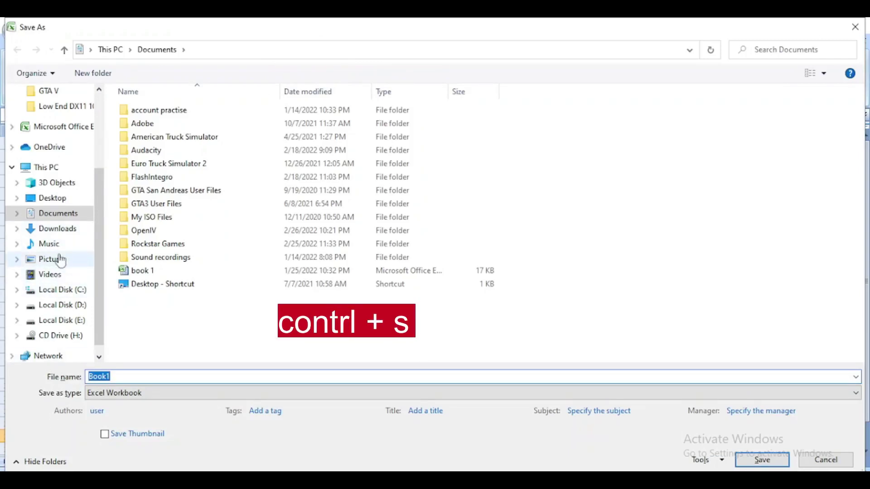
click(57, 199)
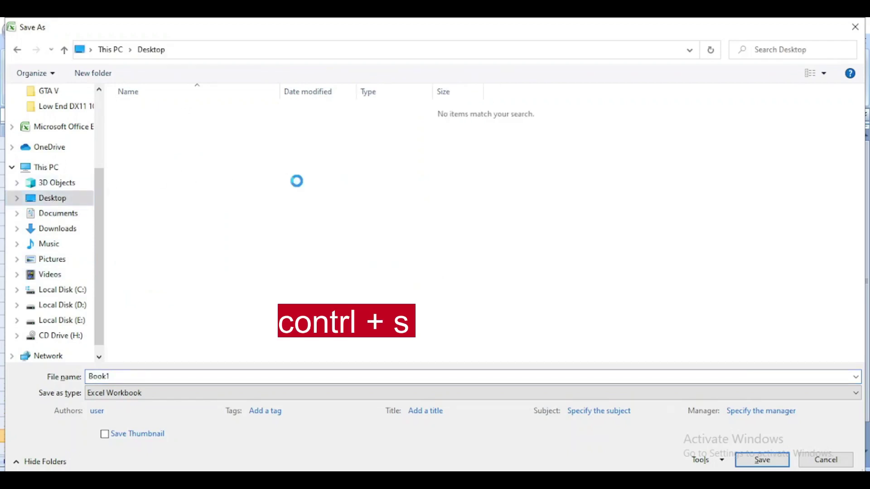
right_click(297, 182)
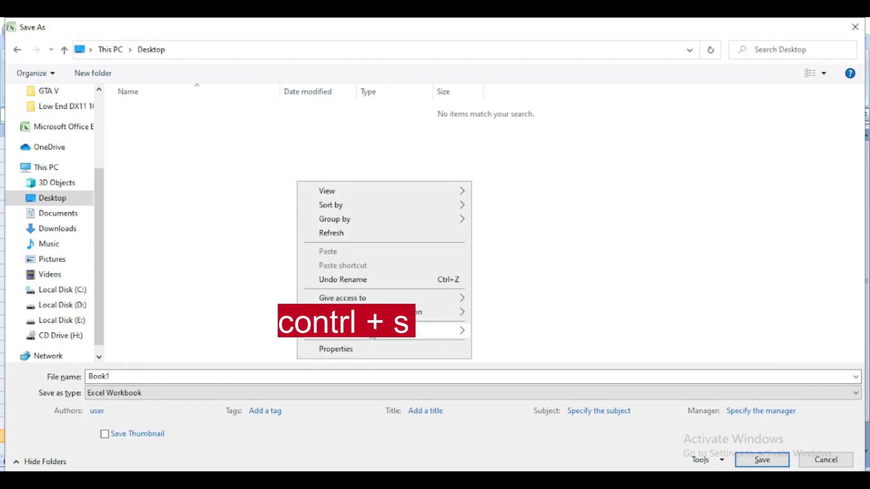
mouse_move(396, 331)
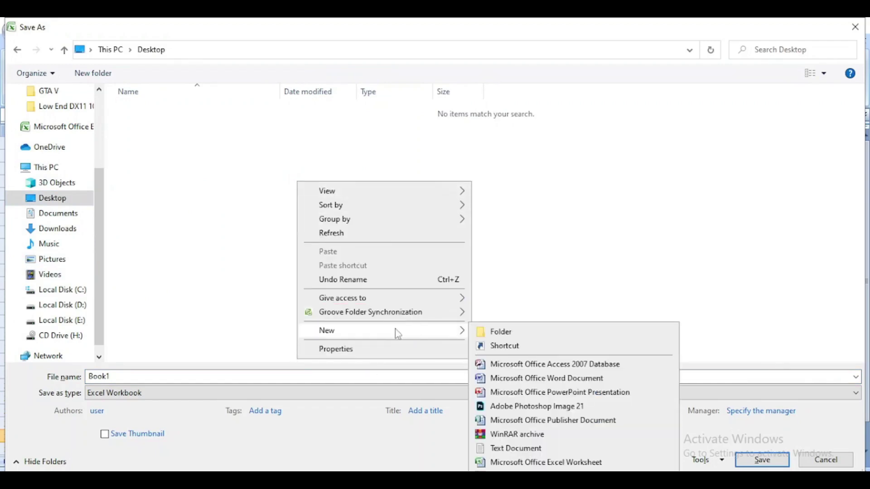
click(501, 332)
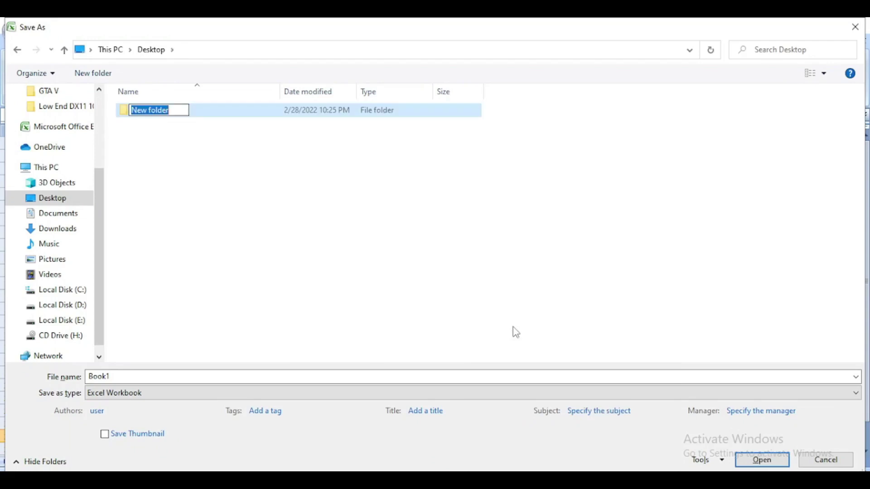
text(sym )
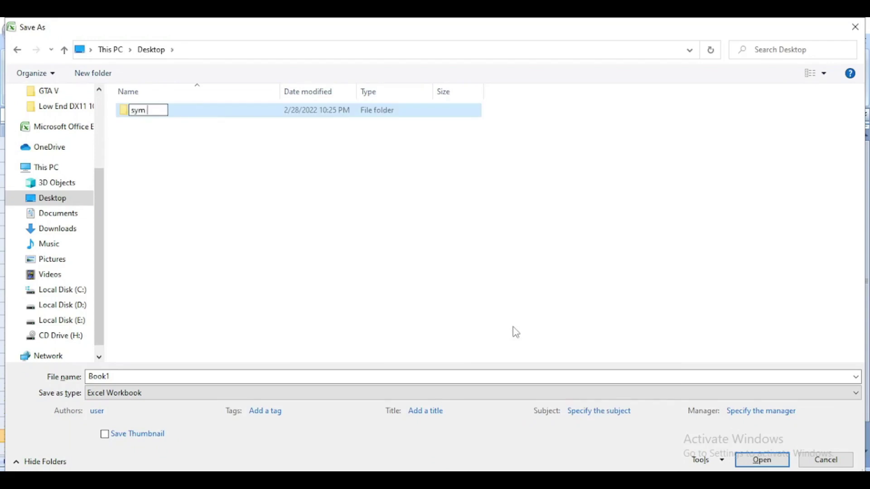
text(no 123)
key(Return)
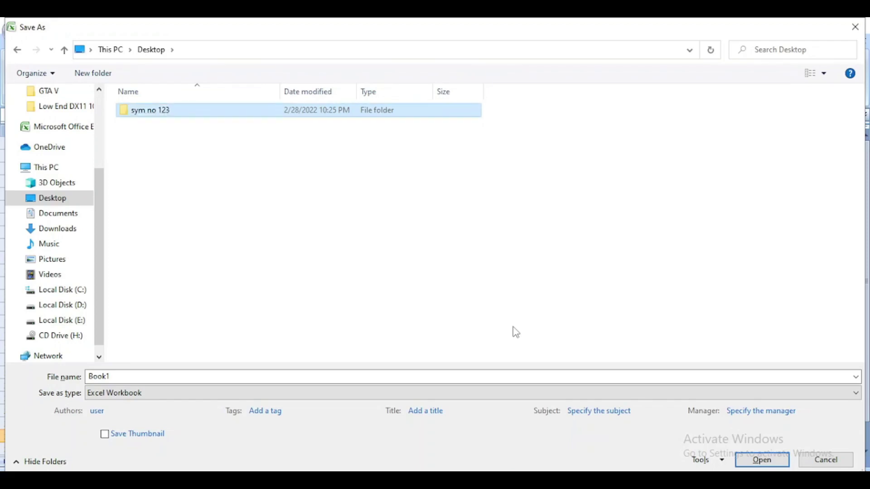
- Open the workbook's file name for editing in the save dialog
click(413, 376)
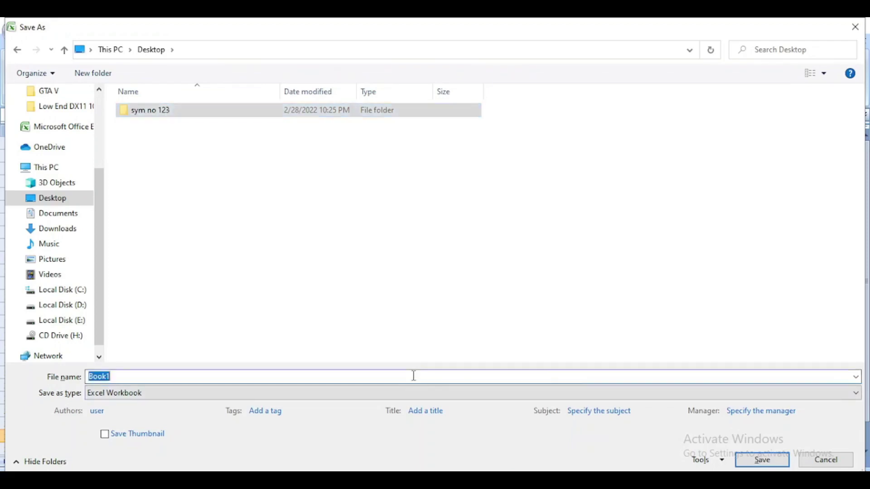